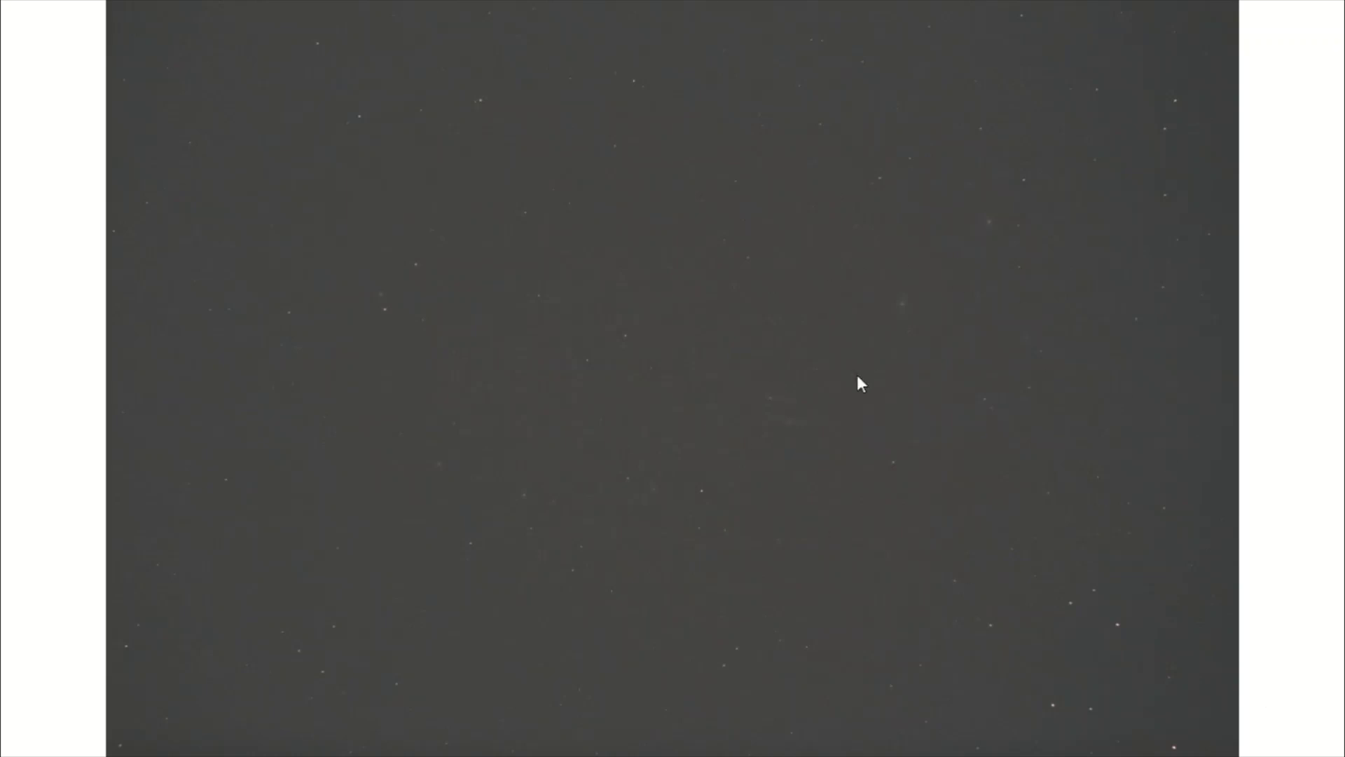
- Leave the Photos star images and bring the File Explorer TEMP folder to the front
key(alt+Tab)
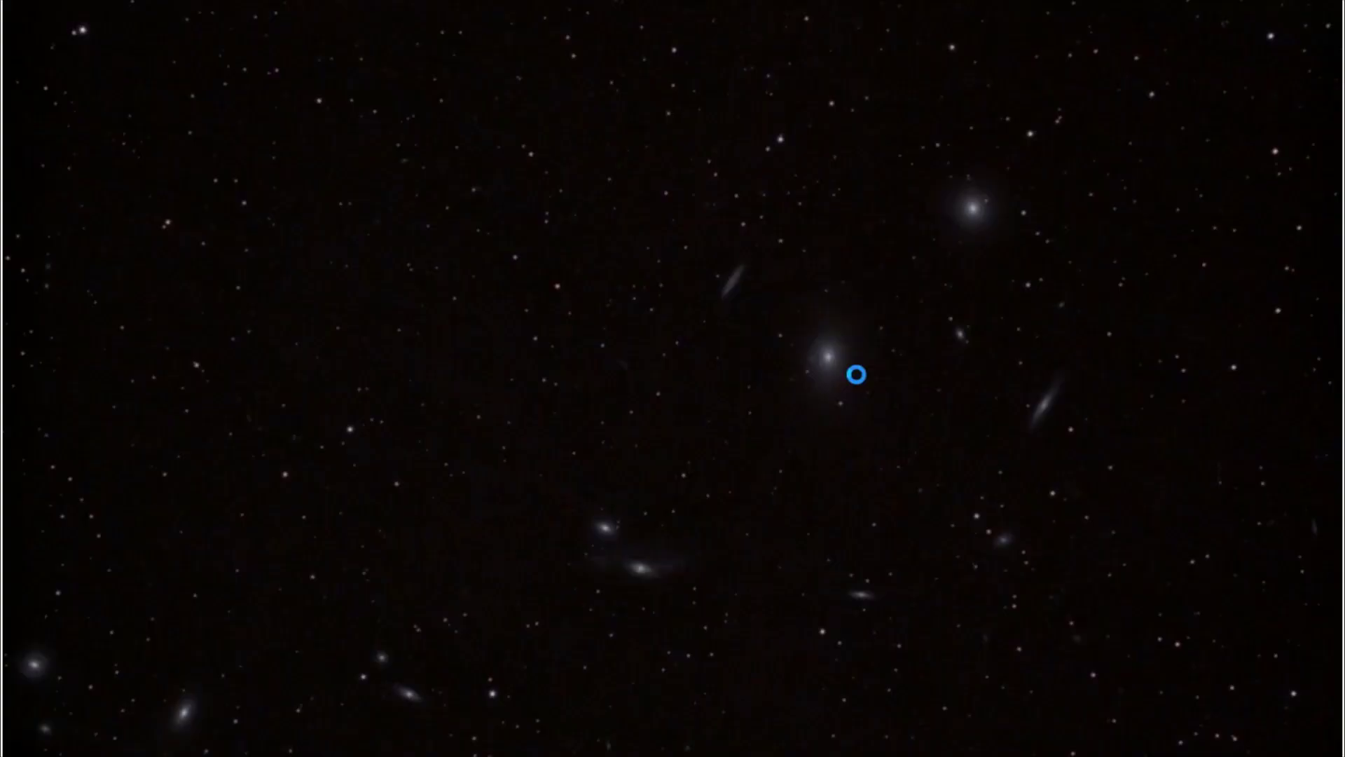
key(Escape)
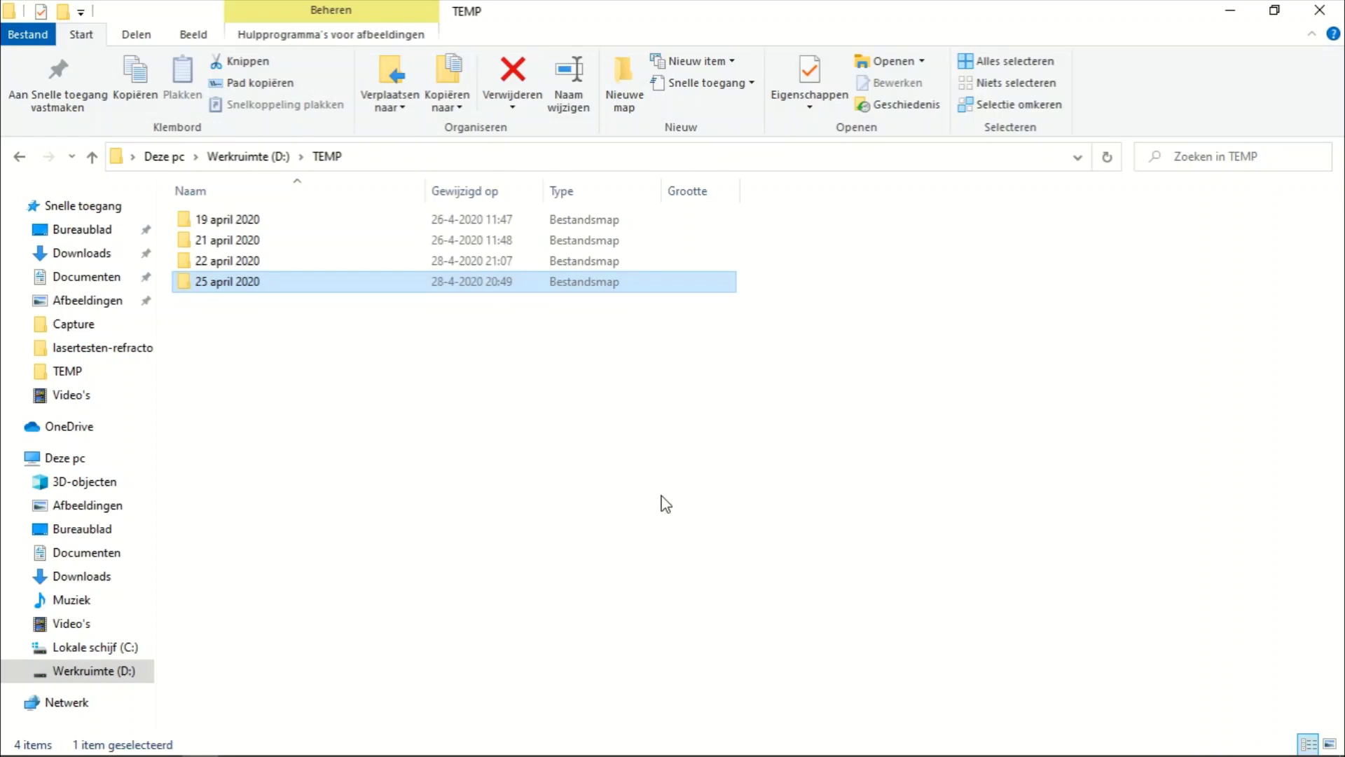
- Open Focus_Bahtinov.jpg from the 25 april 2020 focus folder in Photos
double_click(240, 283)
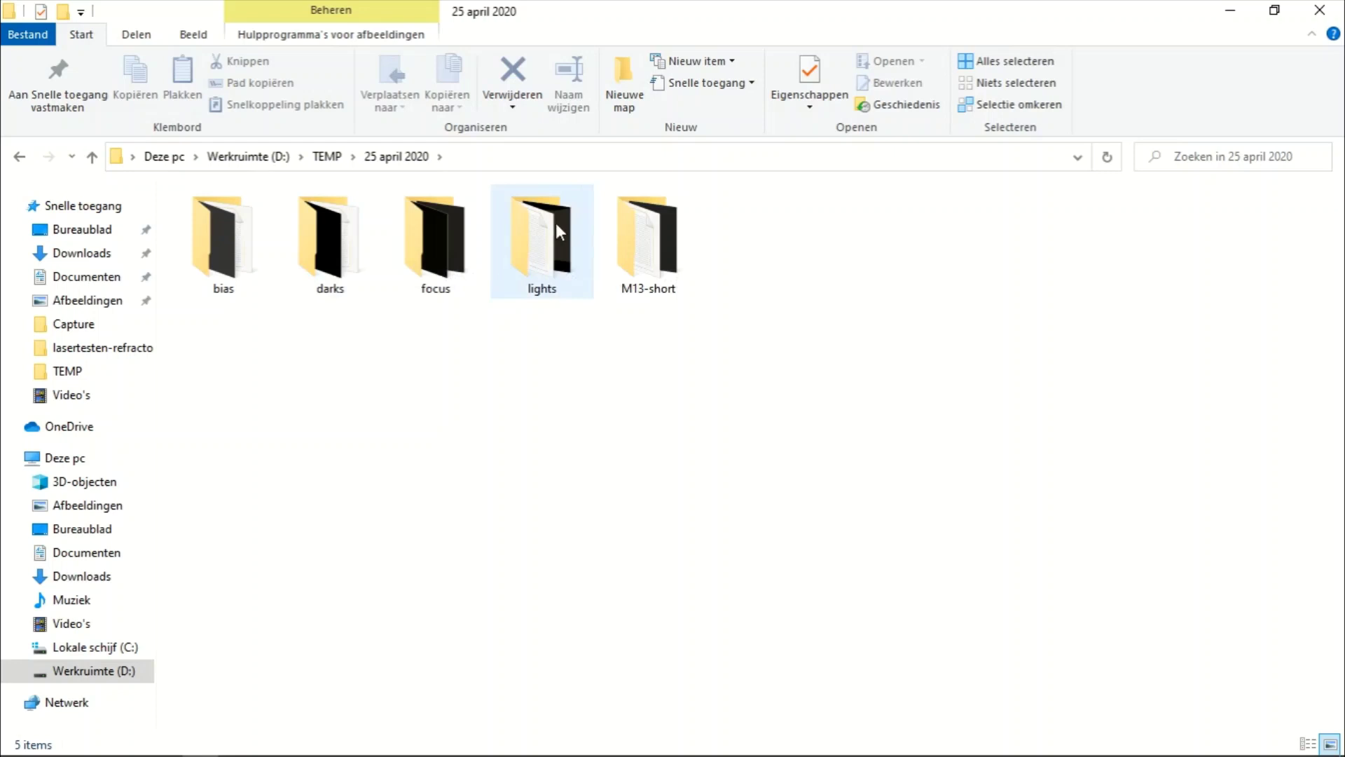
mouse_move(541, 238)
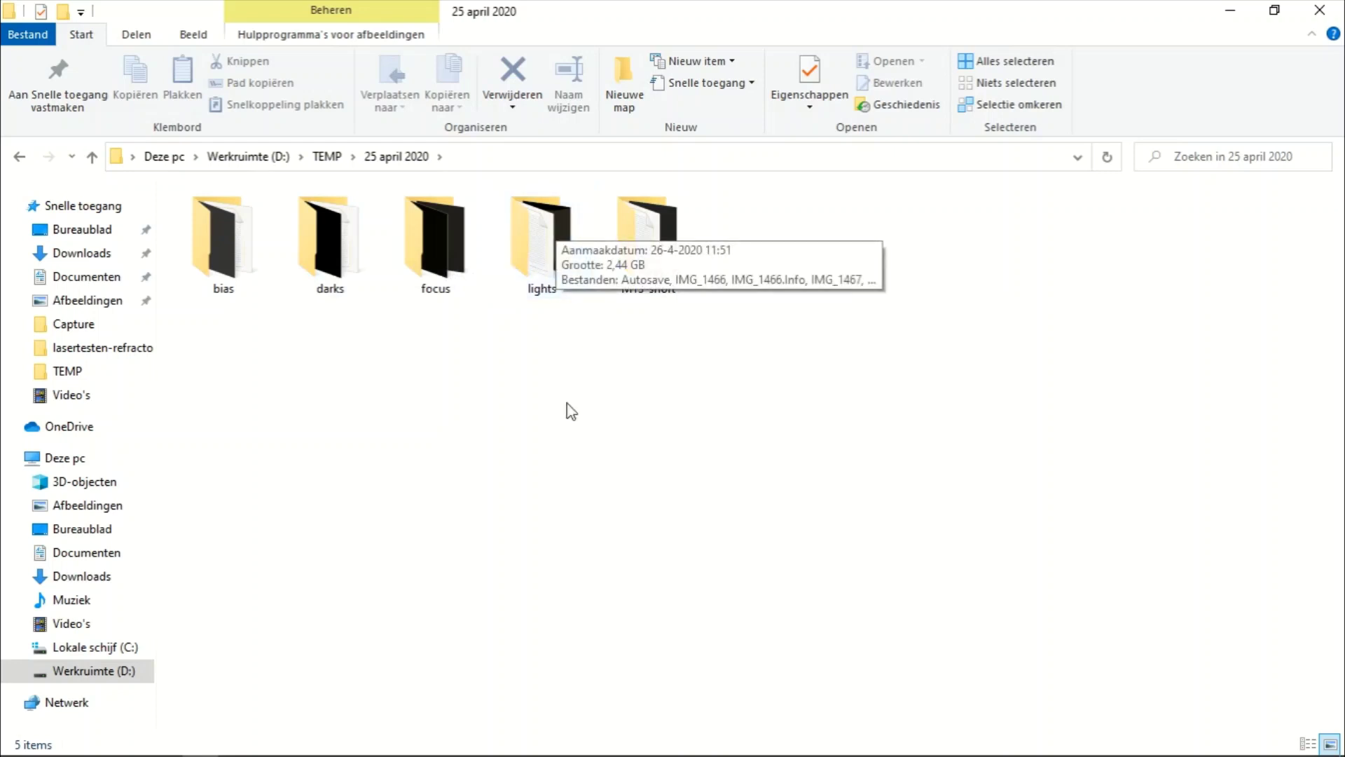
double_click(429, 241)
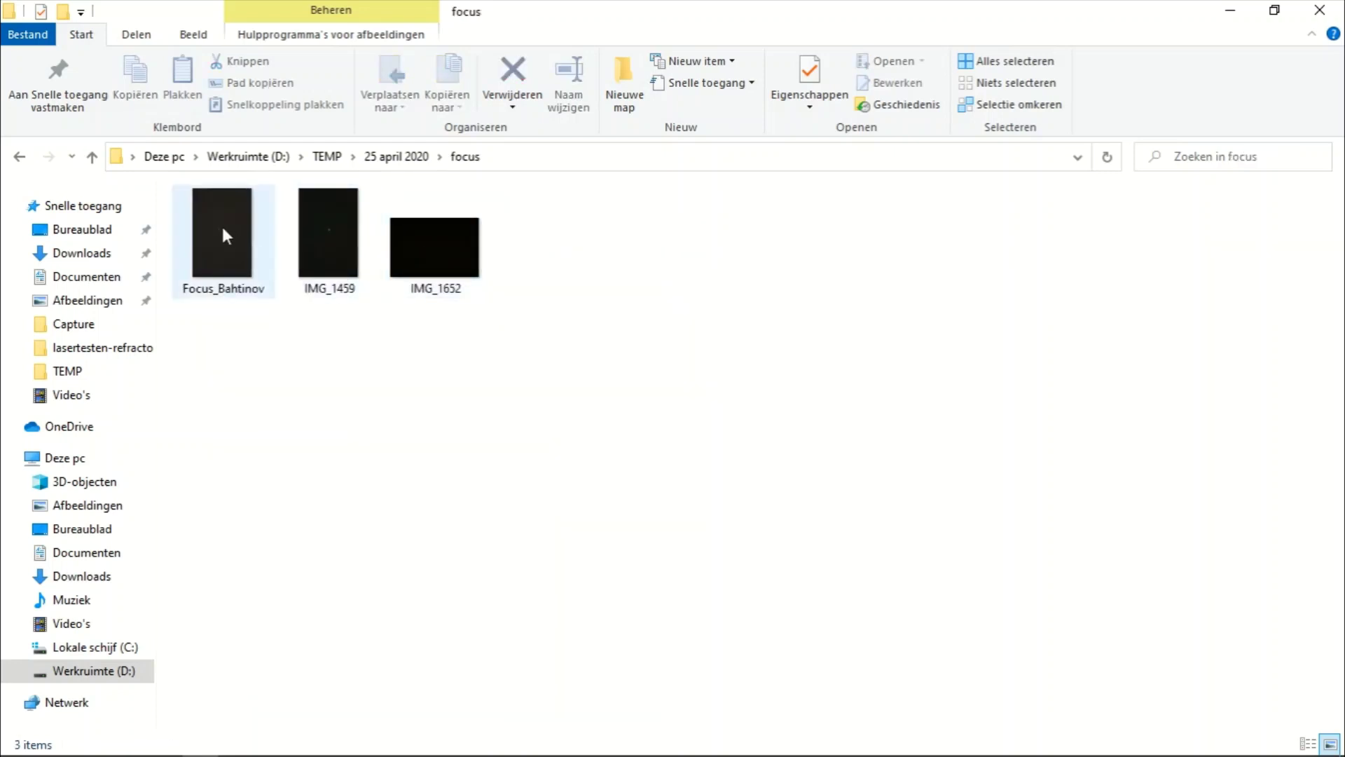
double_click(223, 230)
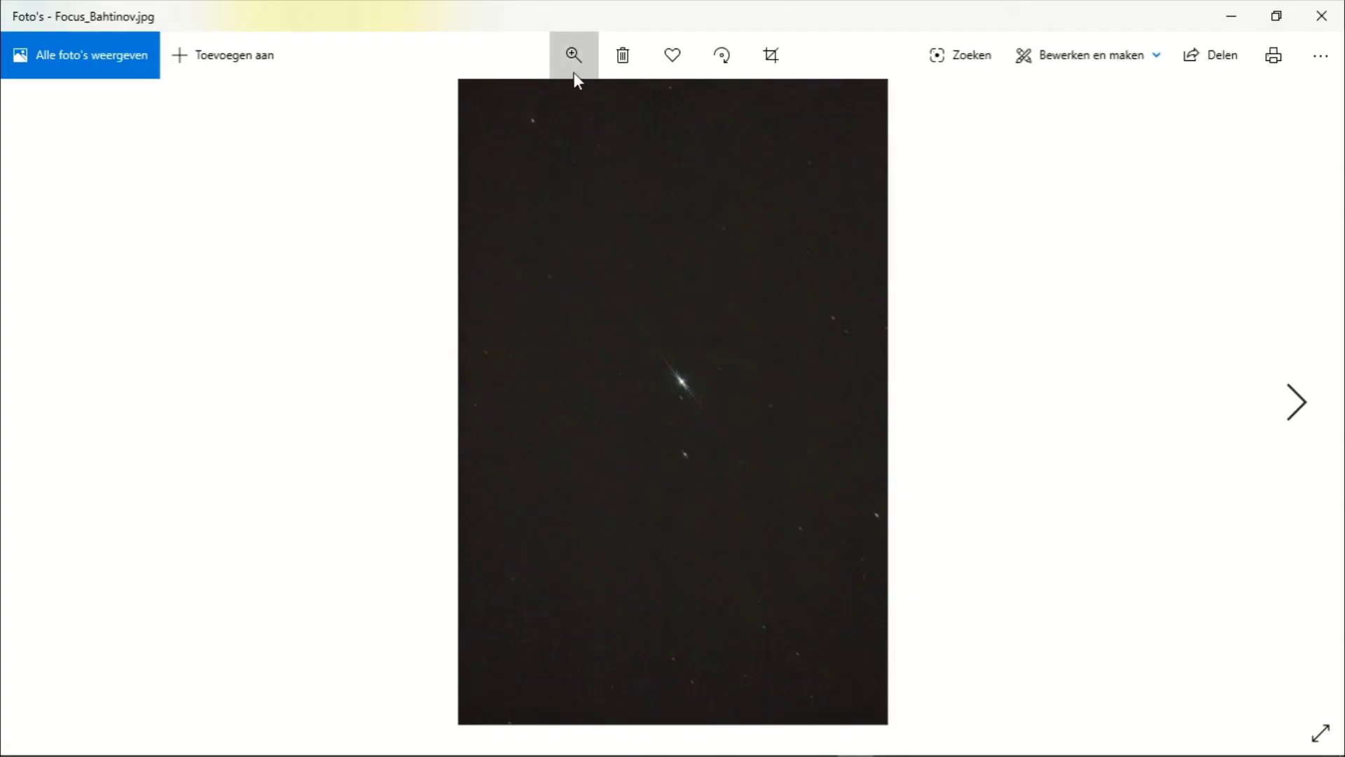
- Zoom in on the Bahtinov focus star, then open the 25 april 2020 lights folder
click(573, 54)
mouse_move(483, 109)
mouse_down()
mouse_move(504, 119)
mouse_move(480, 118)
mouse_up()
double_click(544, 258)
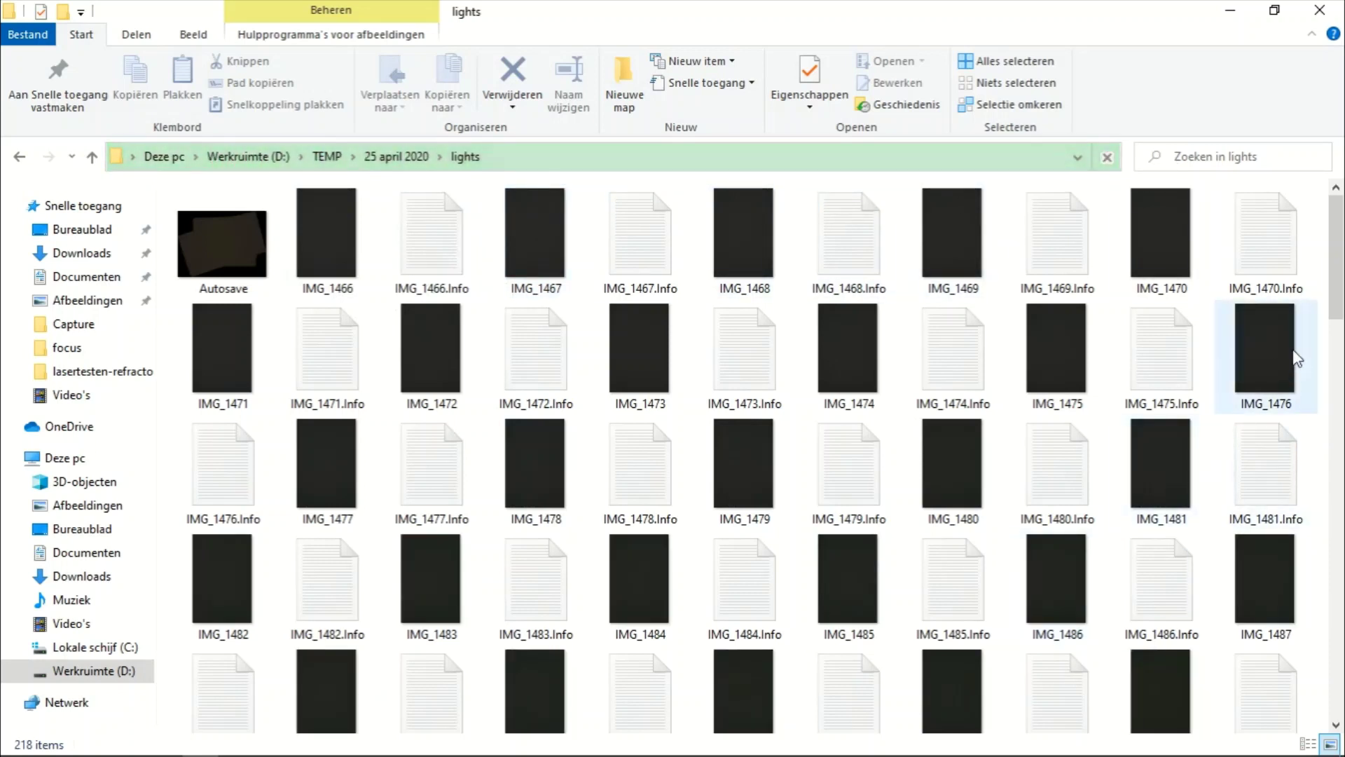
- Scroll through the 218 light frames in the lights folder
mouse_move(1339, 260)
mouse_down()
mouse_move(1341, 631)
mouse_move(1343, 248)
mouse_up()
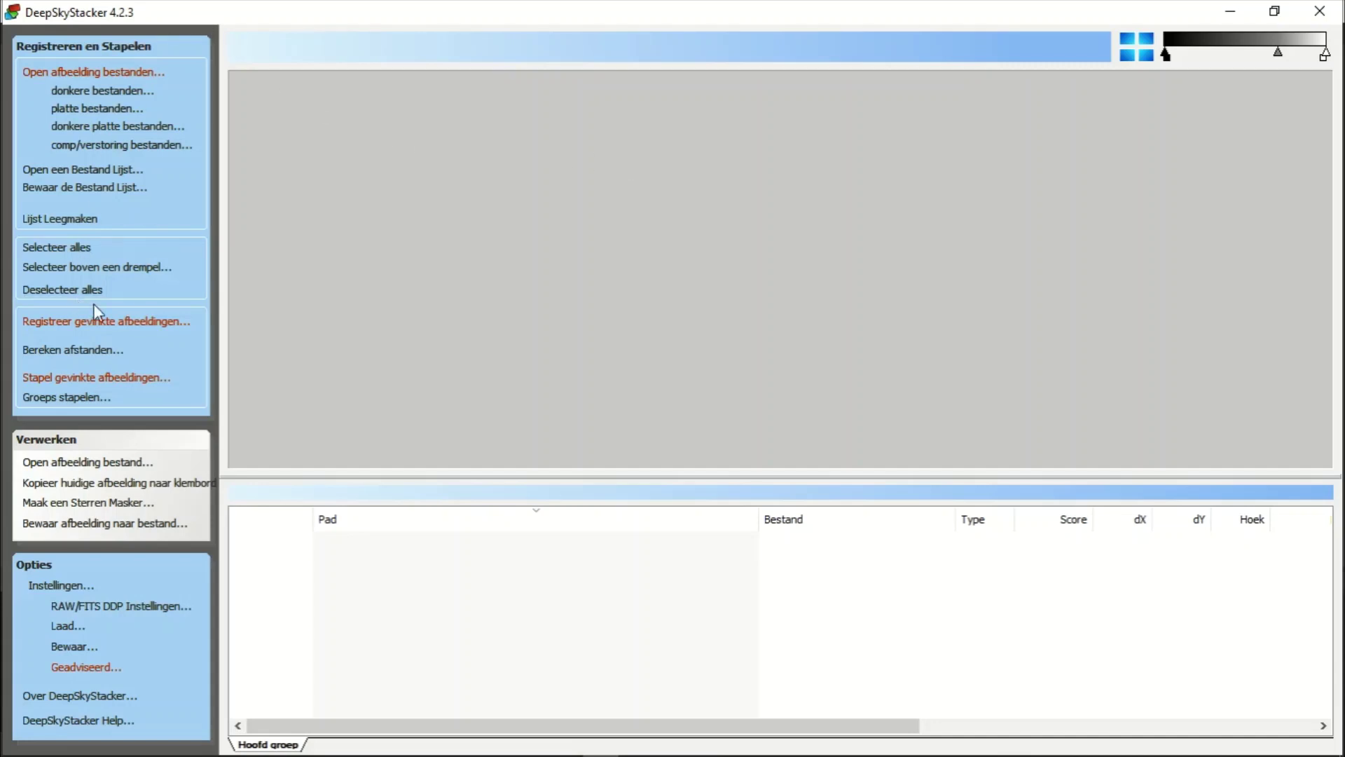
- Load light frames IMG_1264 through IMG_1355 from the 19 april 2020 lights folder
click(128, 75)
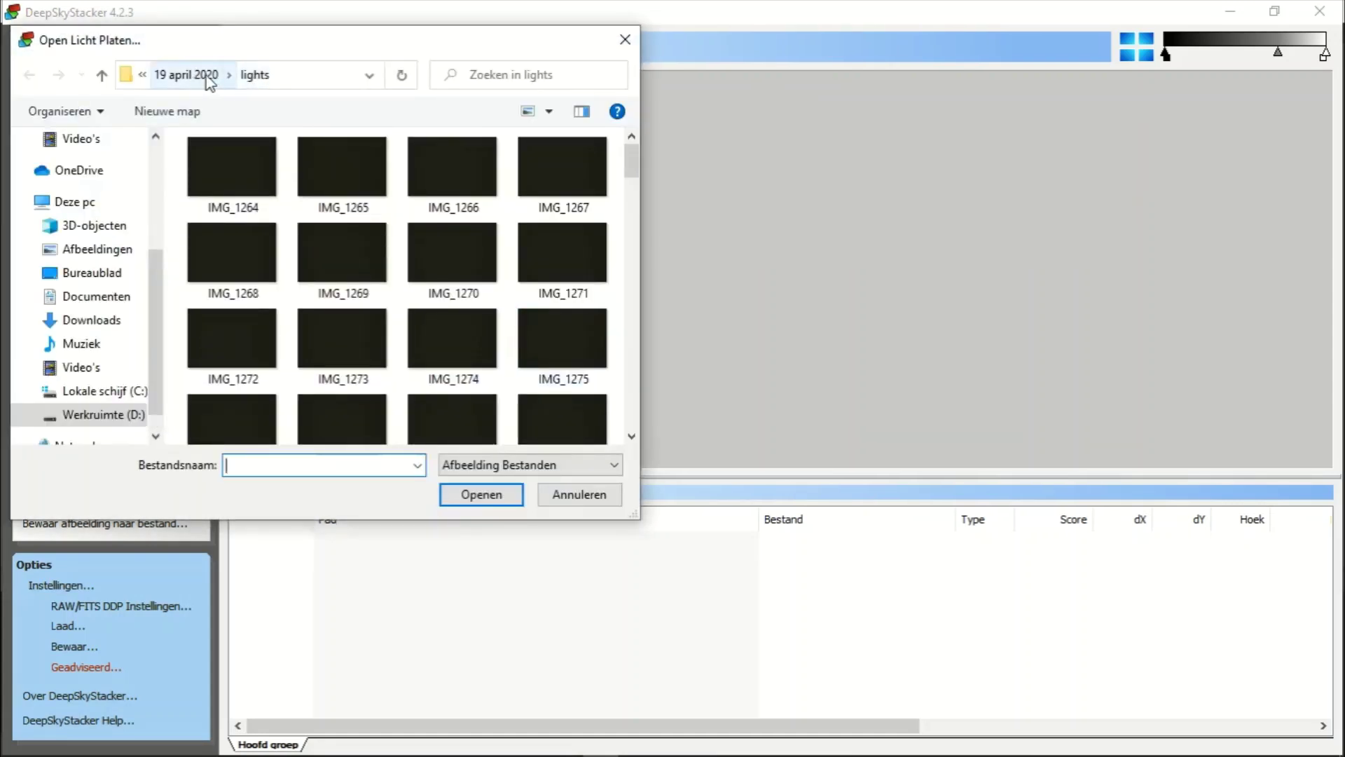
click(242, 157)
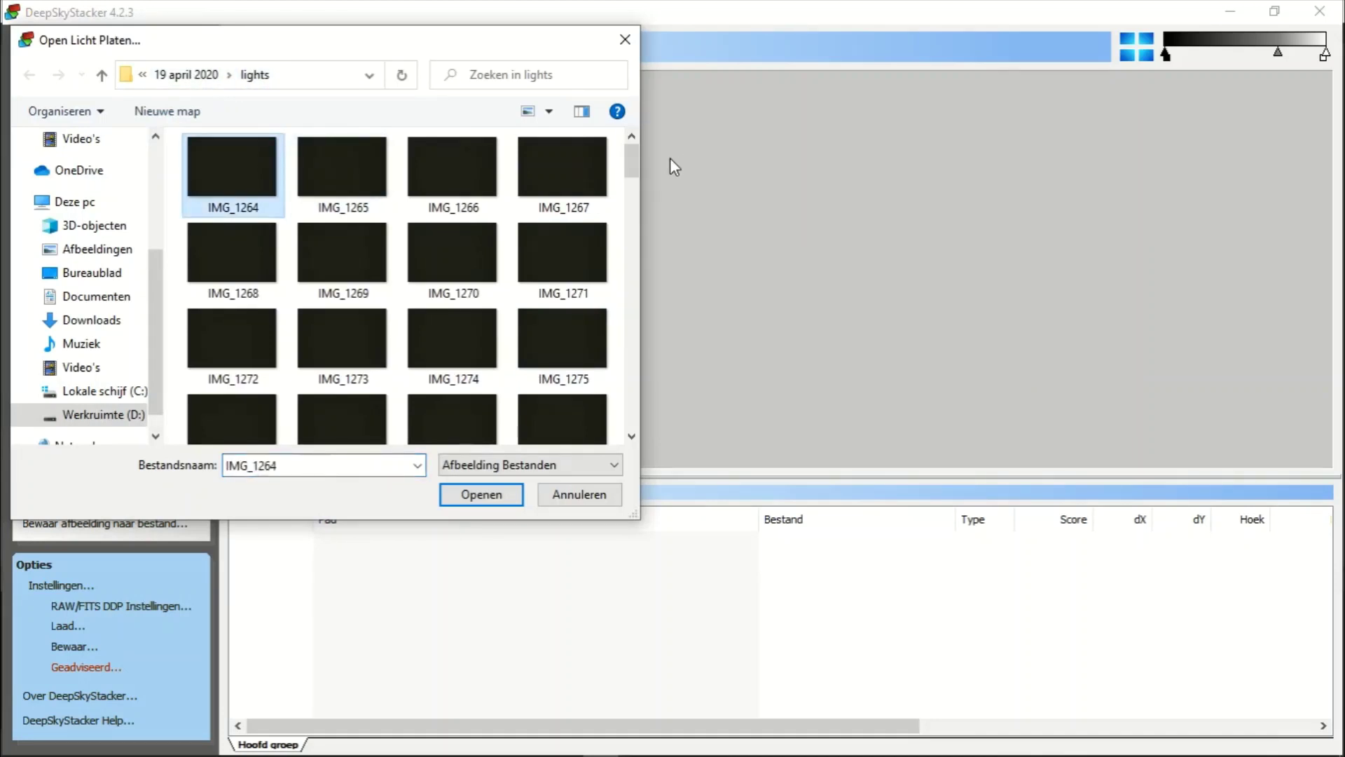
drag(633, 159, 607, 436)
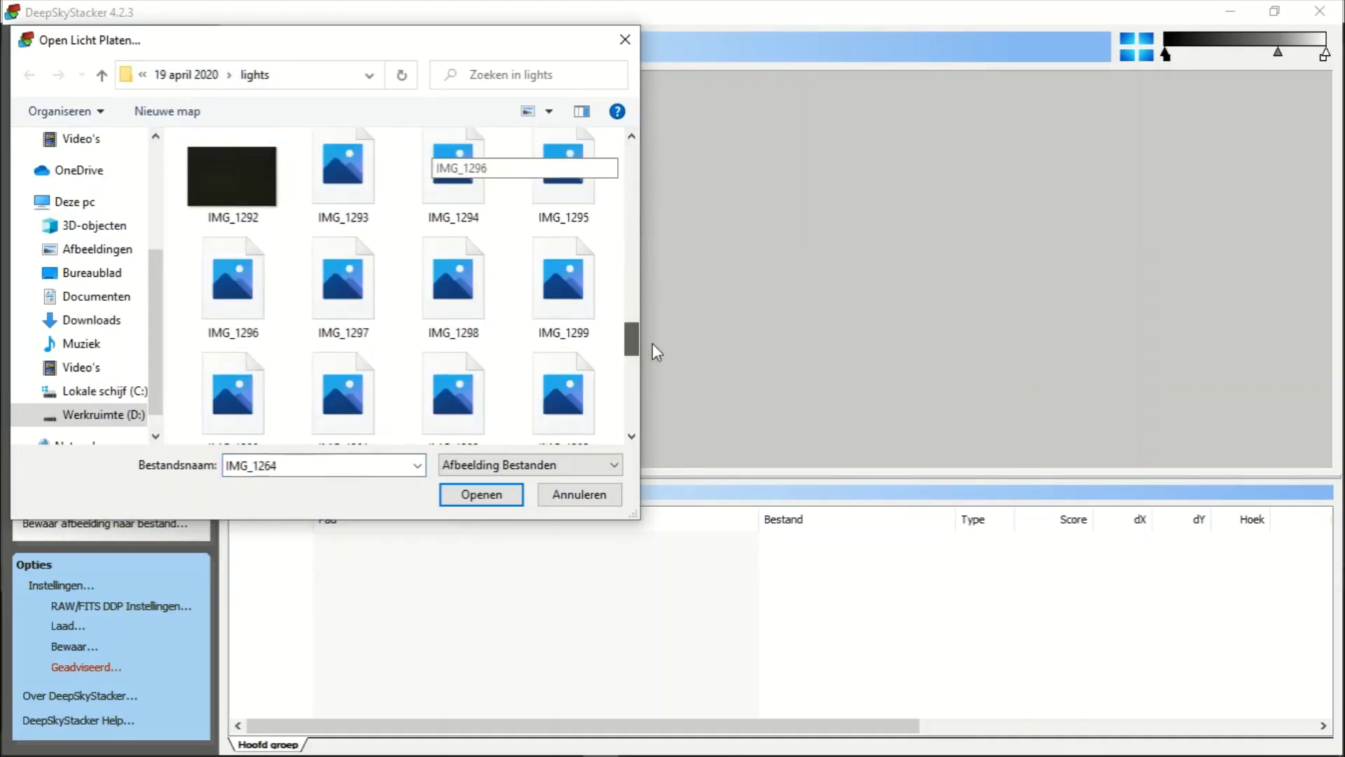
shift+click(591, 429)
key(Return)
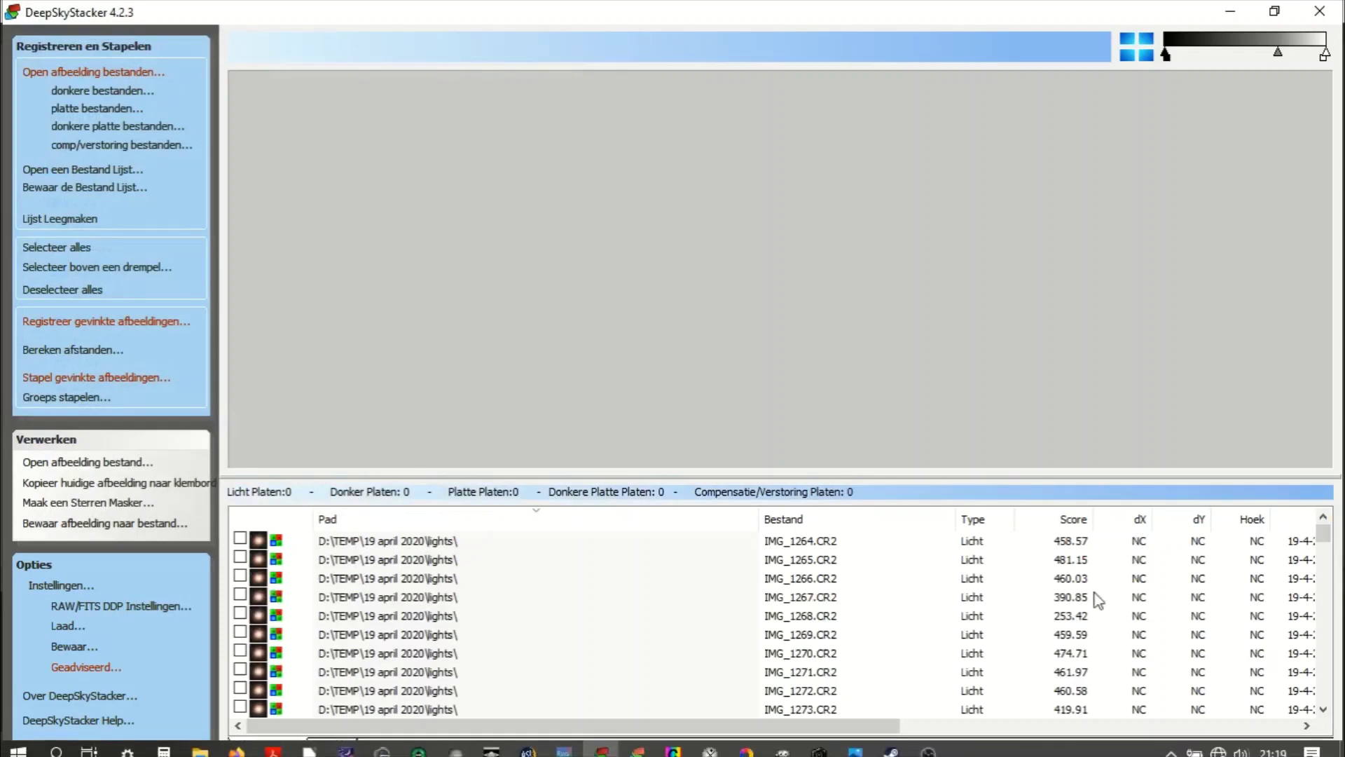
scroll(1321, 630, down, 13)
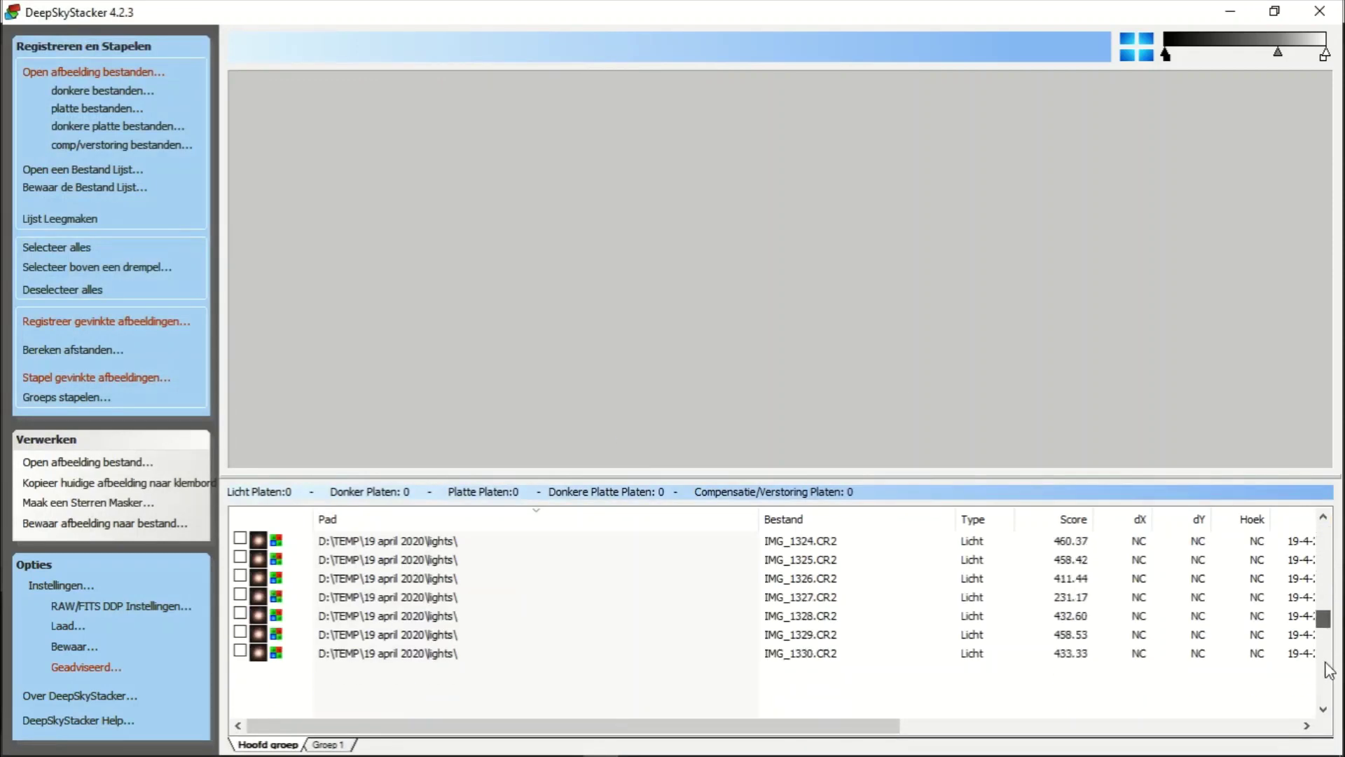
scroll(1321, 597, up, 13)
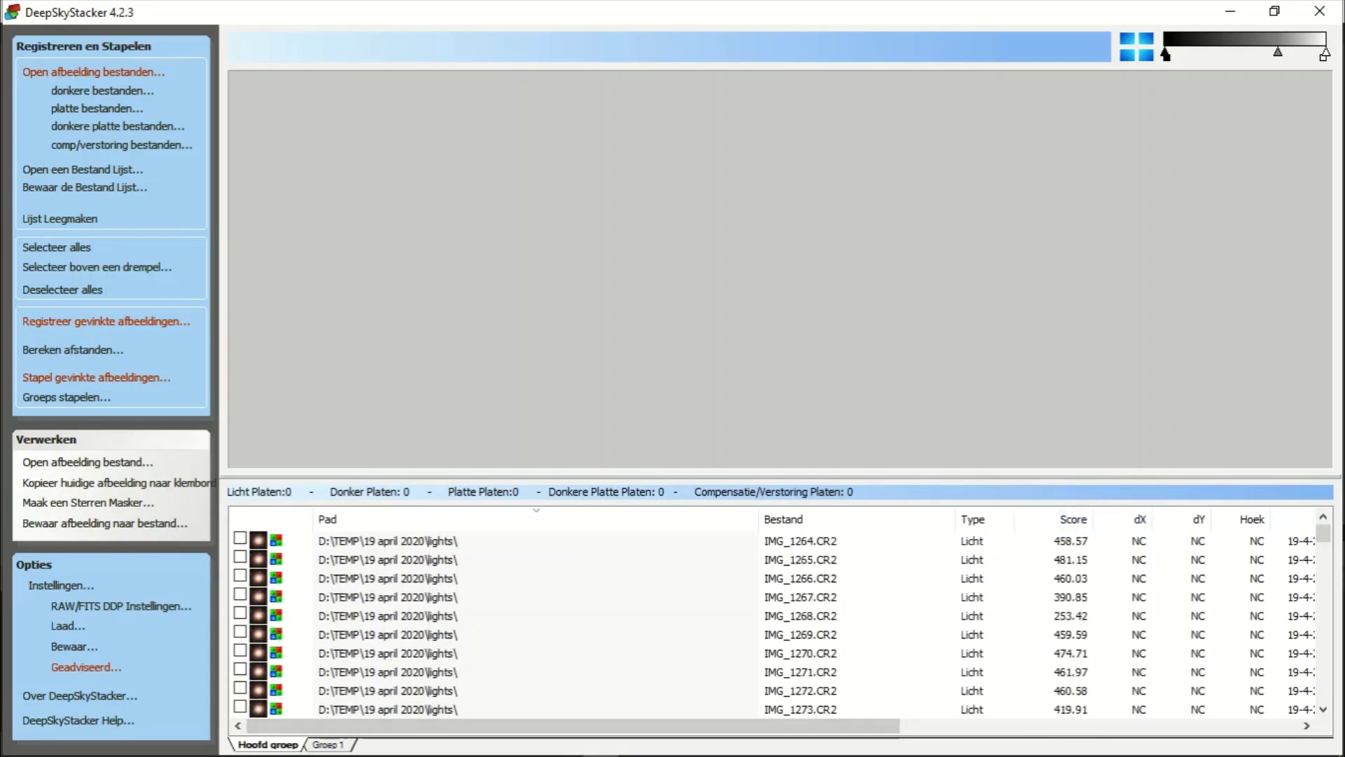
drag(1326, 539, 1322, 461)
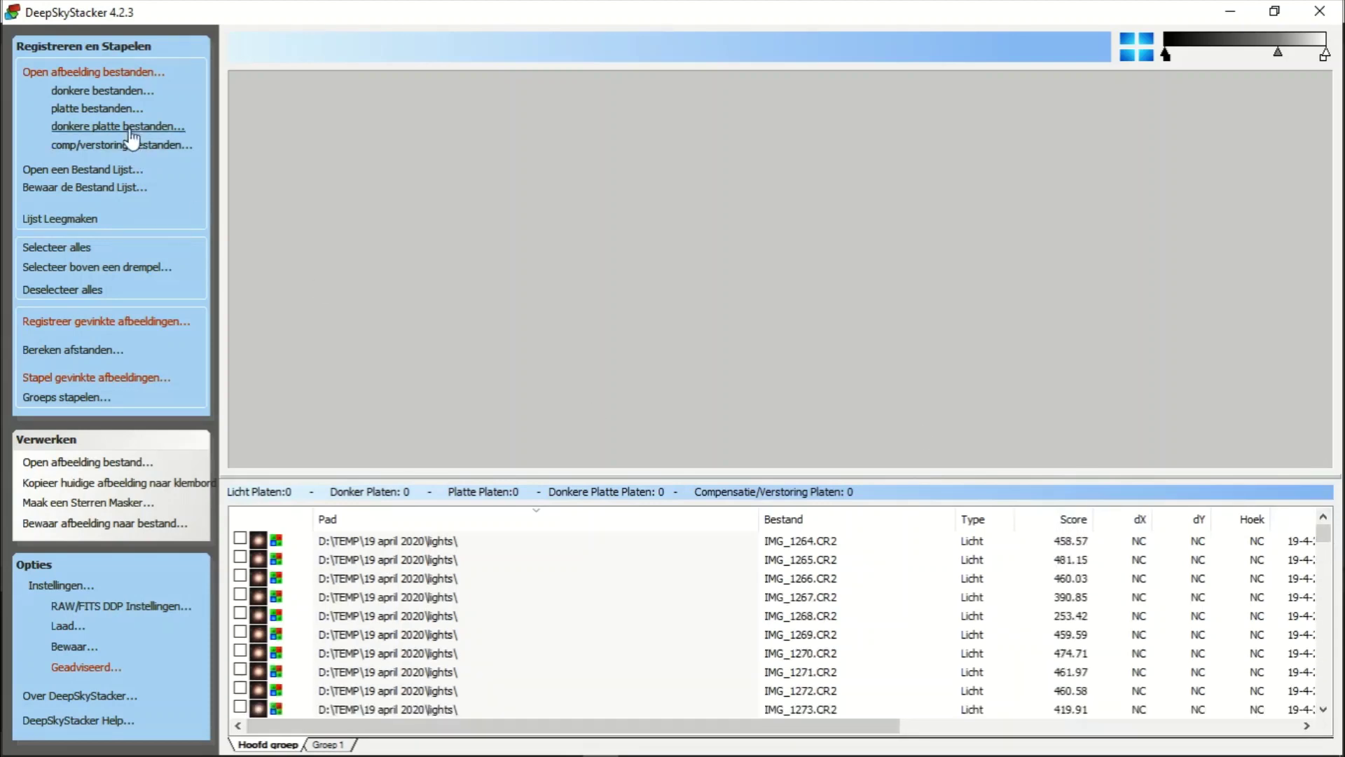
- Add dark frames IMG_1356 to IMG_1374 from the 19 april 2020 darks folder
click(123, 92)
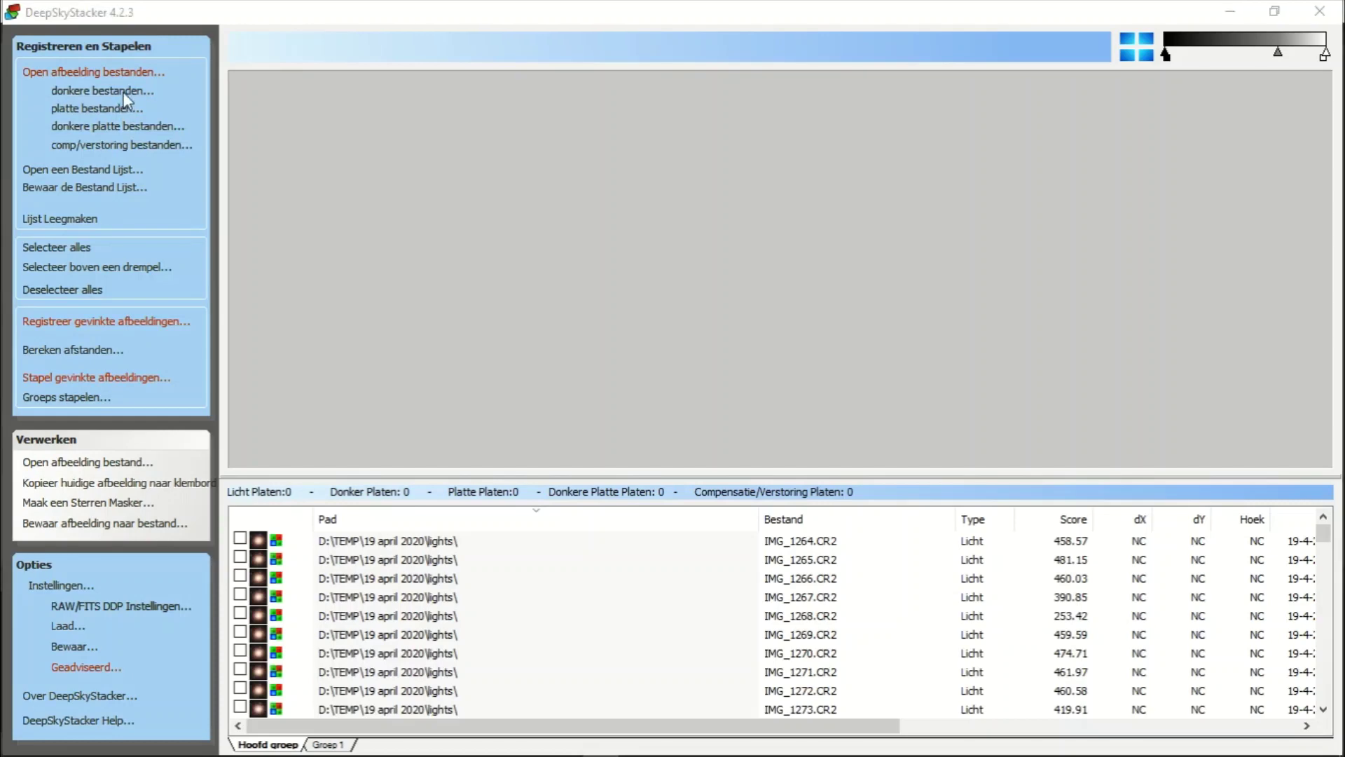
click(184, 75)
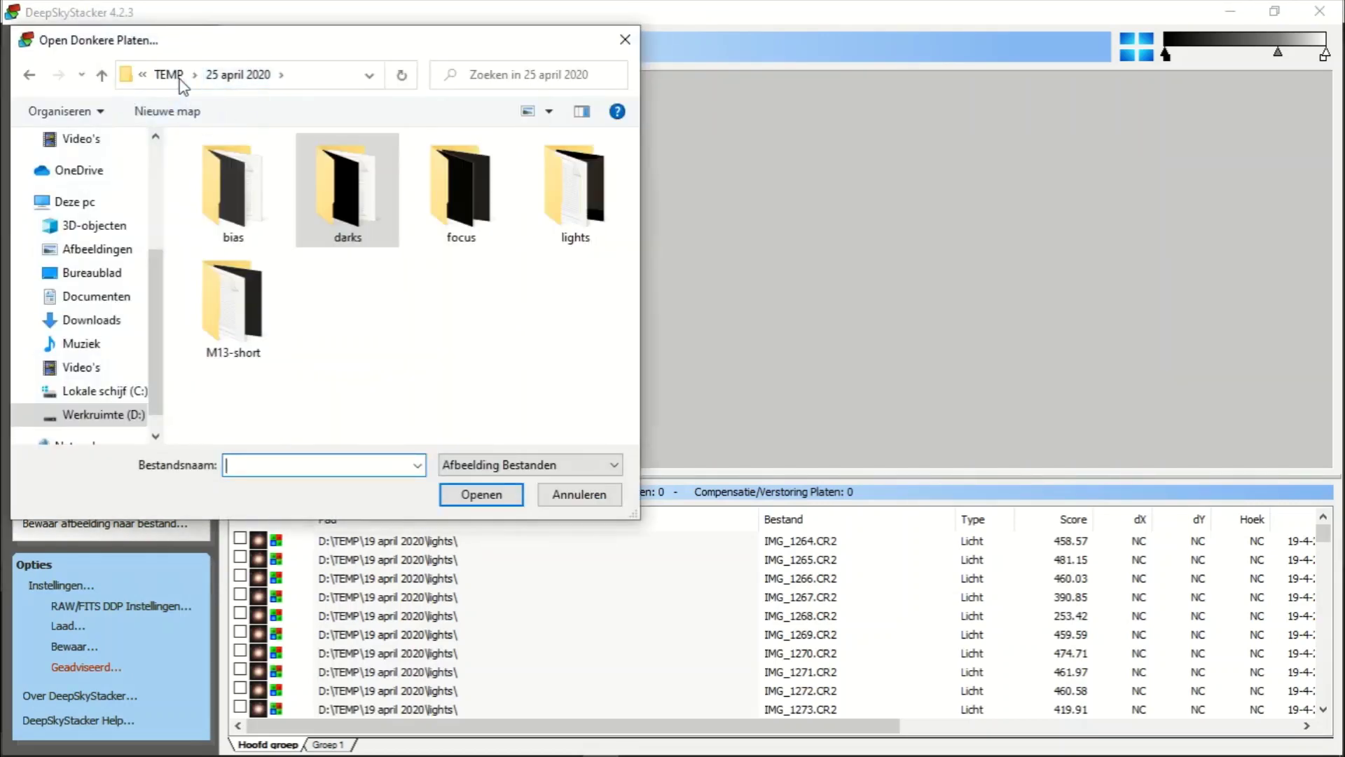
click(171, 73)
click(227, 172)
double_click(228, 172)
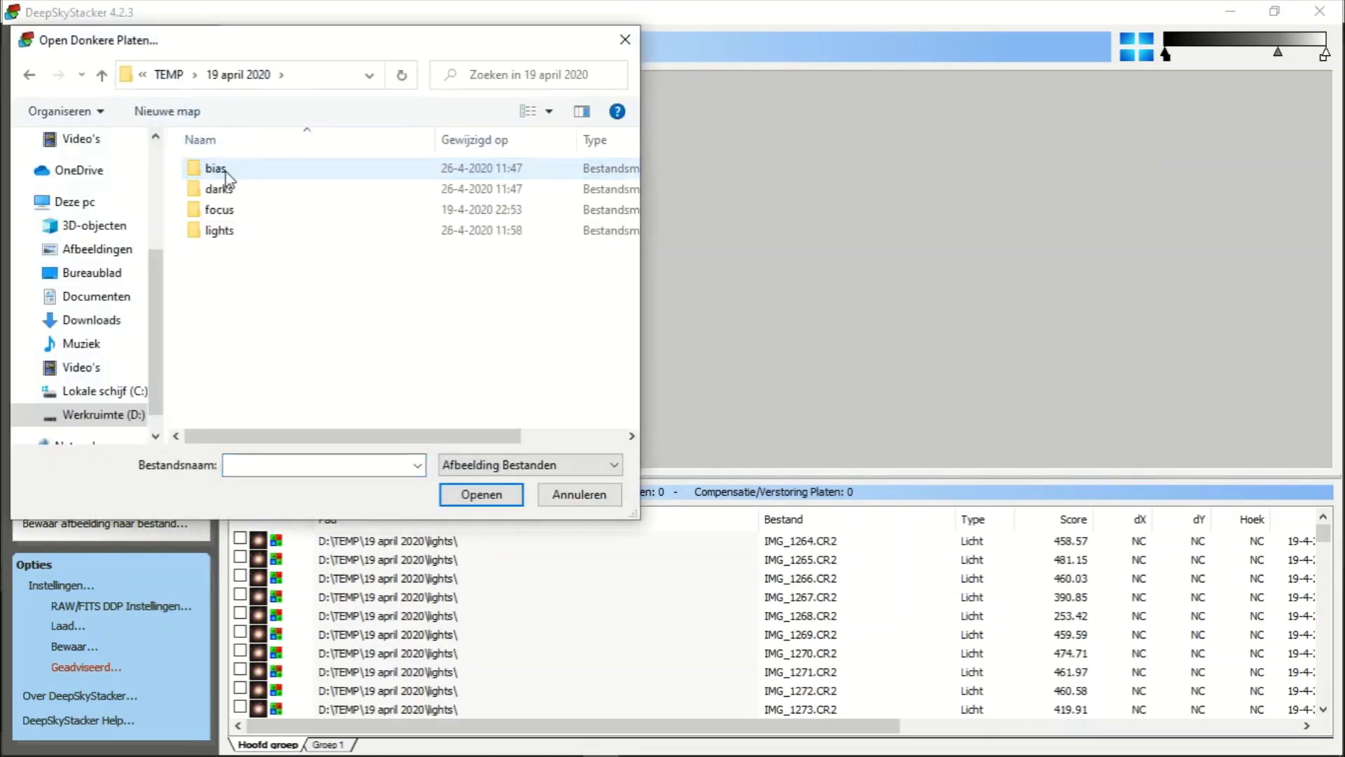
double_click(236, 191)
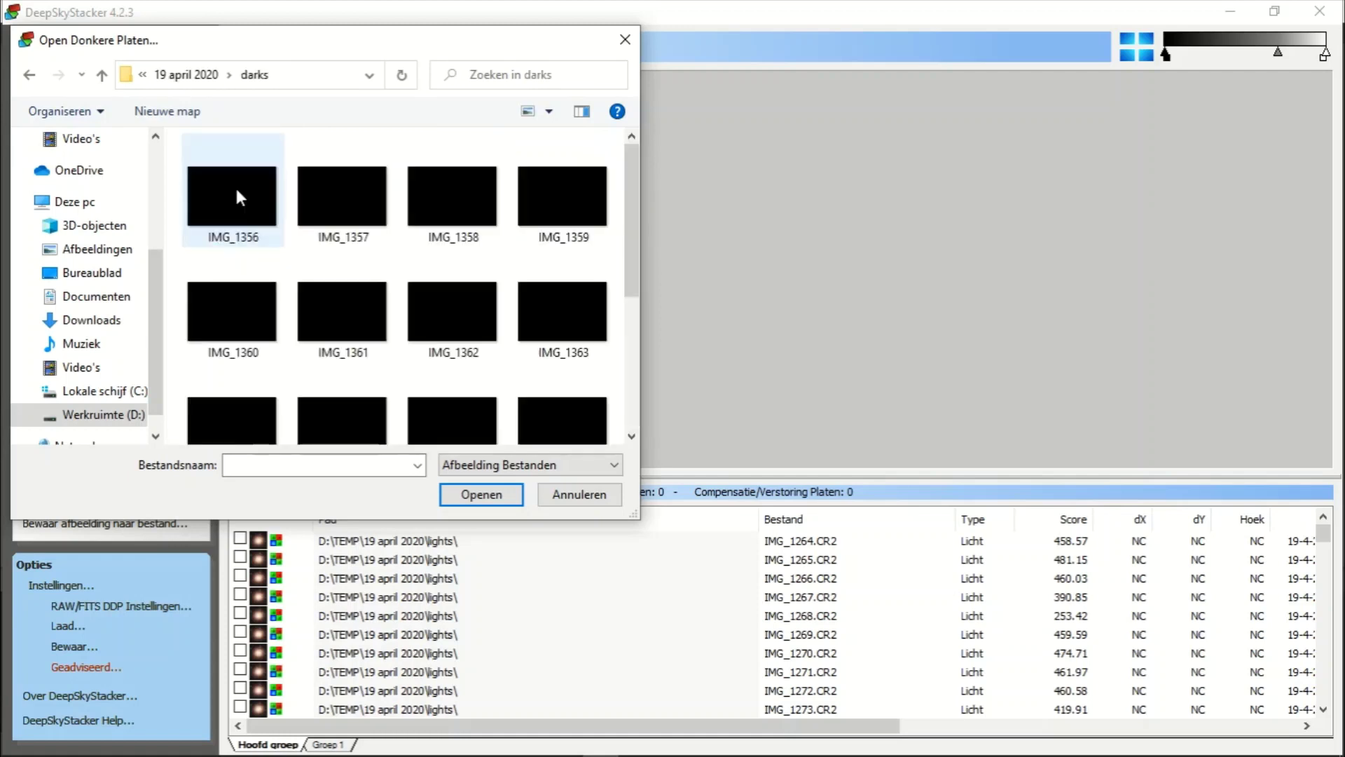
click(234, 185)
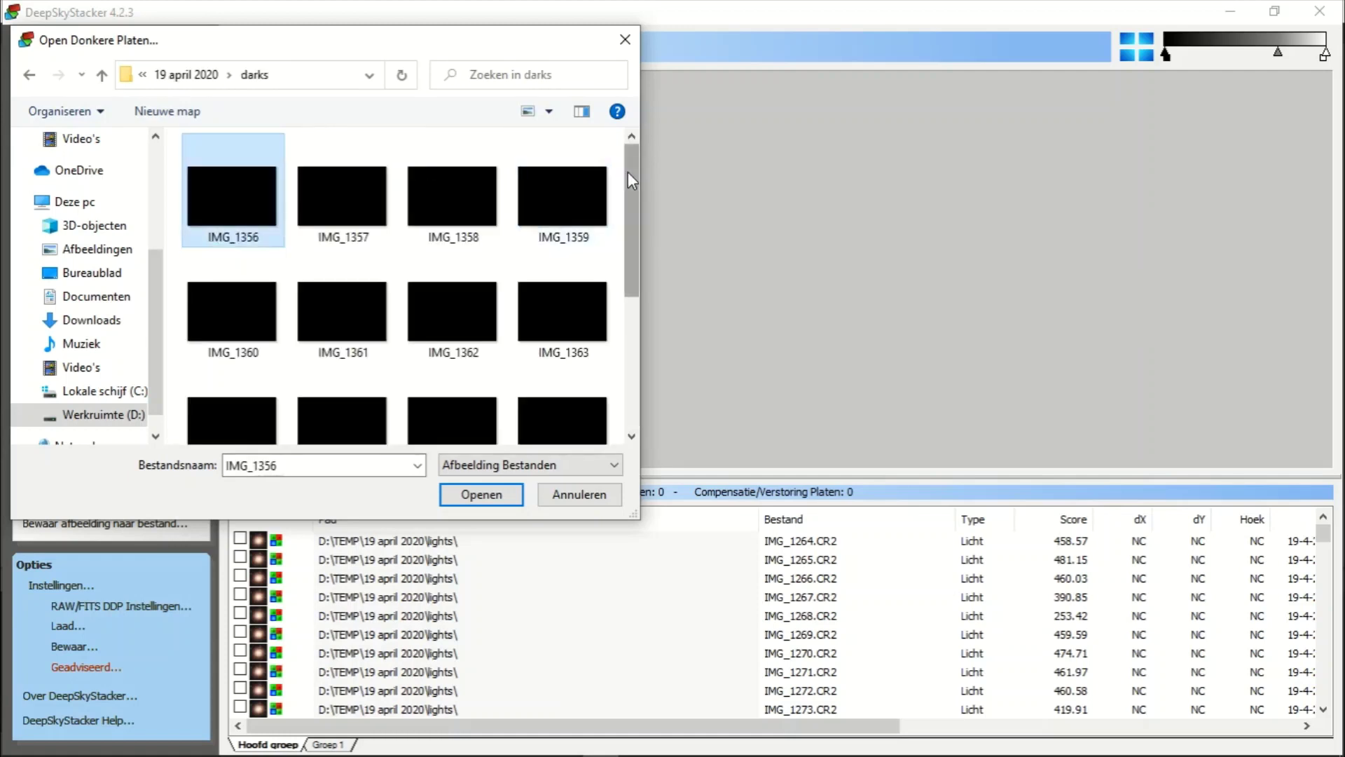
drag(628, 170, 655, 364)
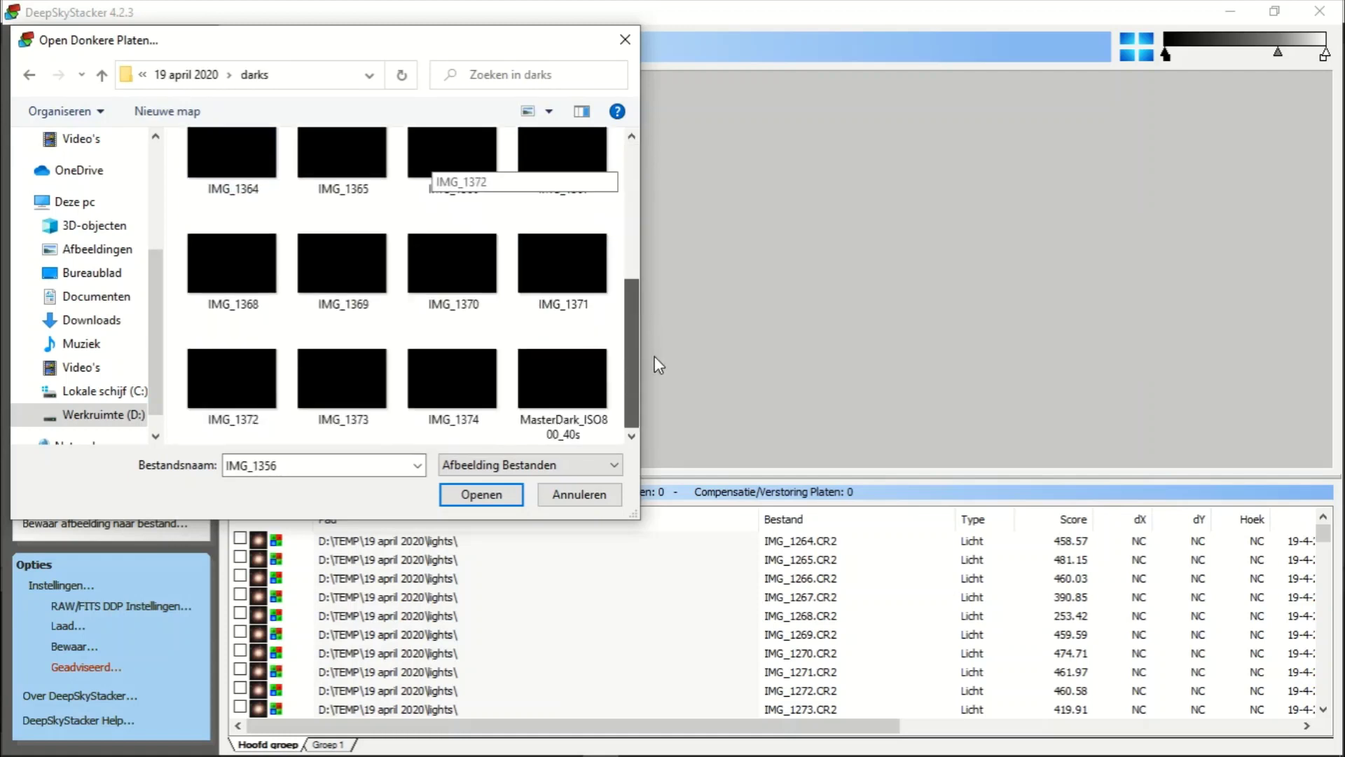
shift+click(466, 410)
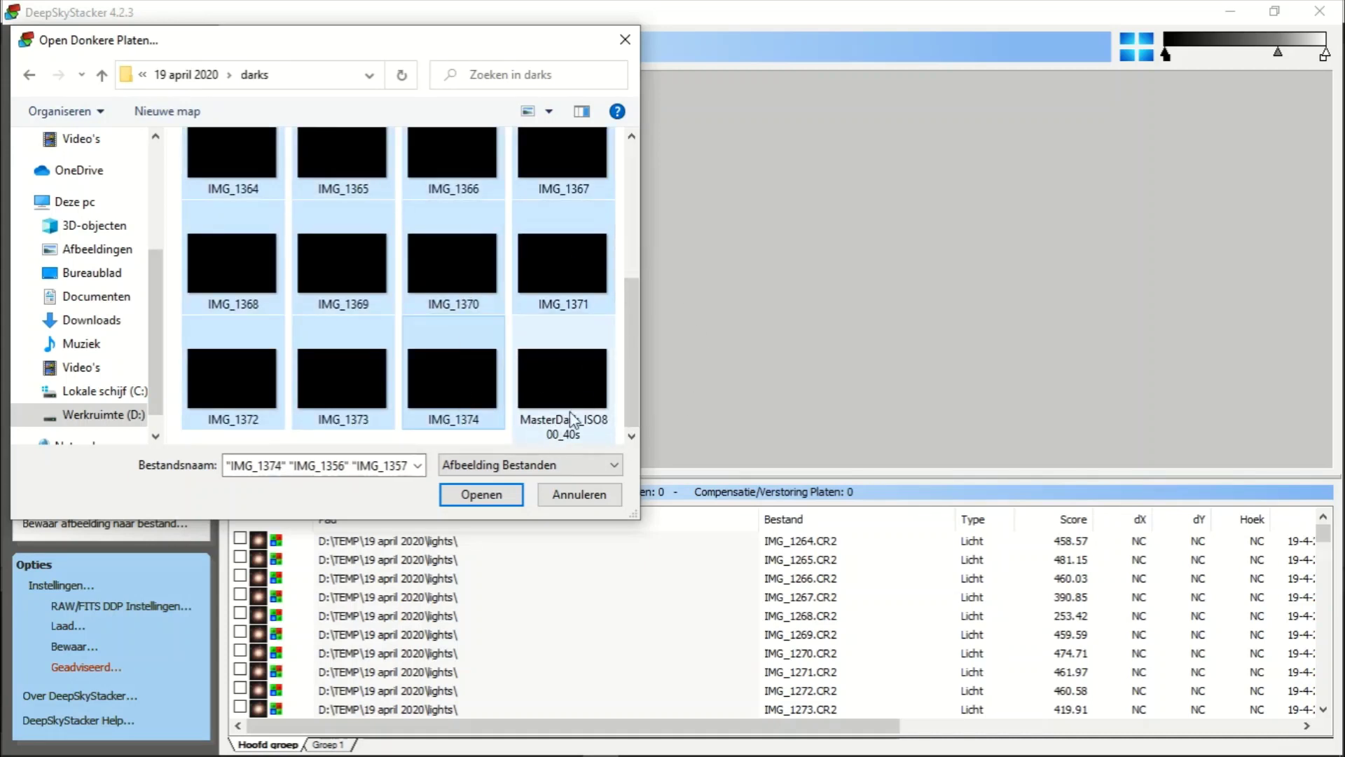
click(482, 494)
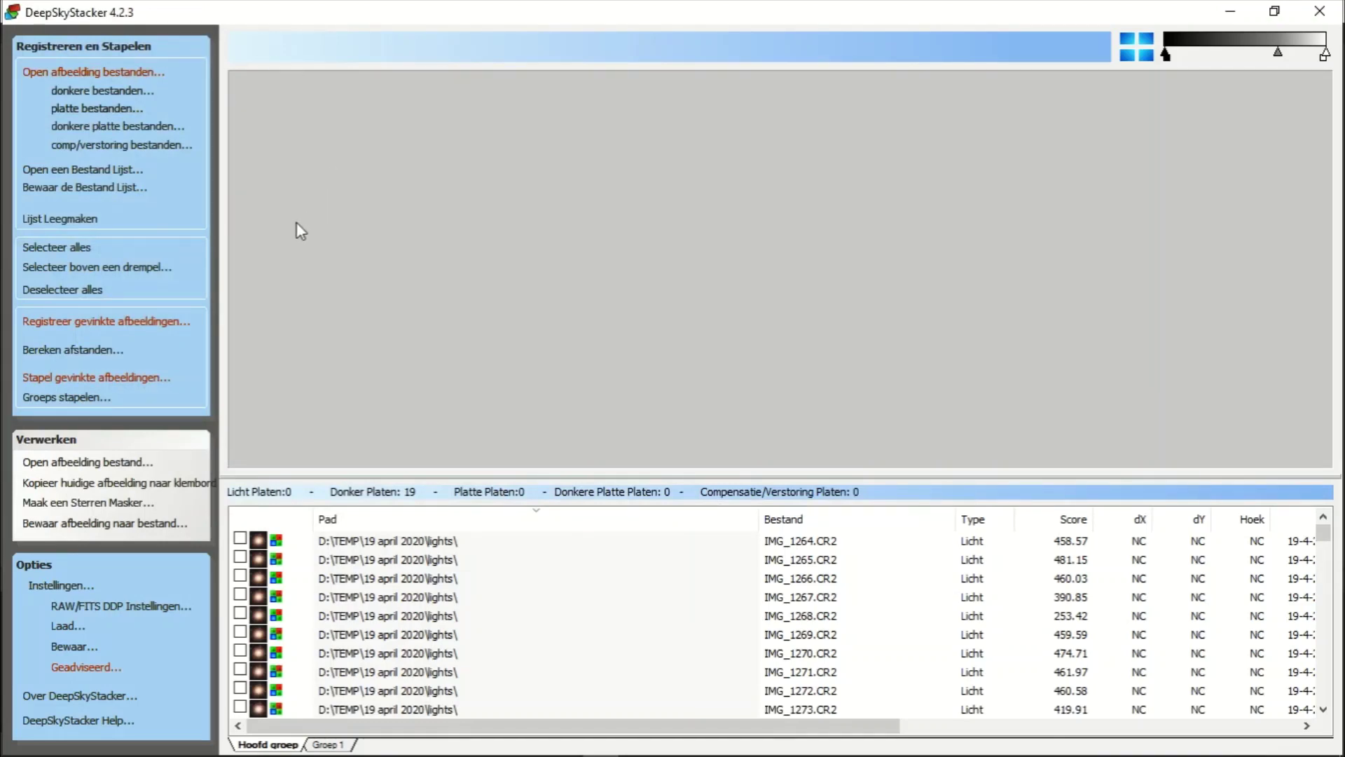
- Add bias frames IMG_1376 to IMG_1405 from the 19 april 2020 bias folder as offsets
click(126, 146)
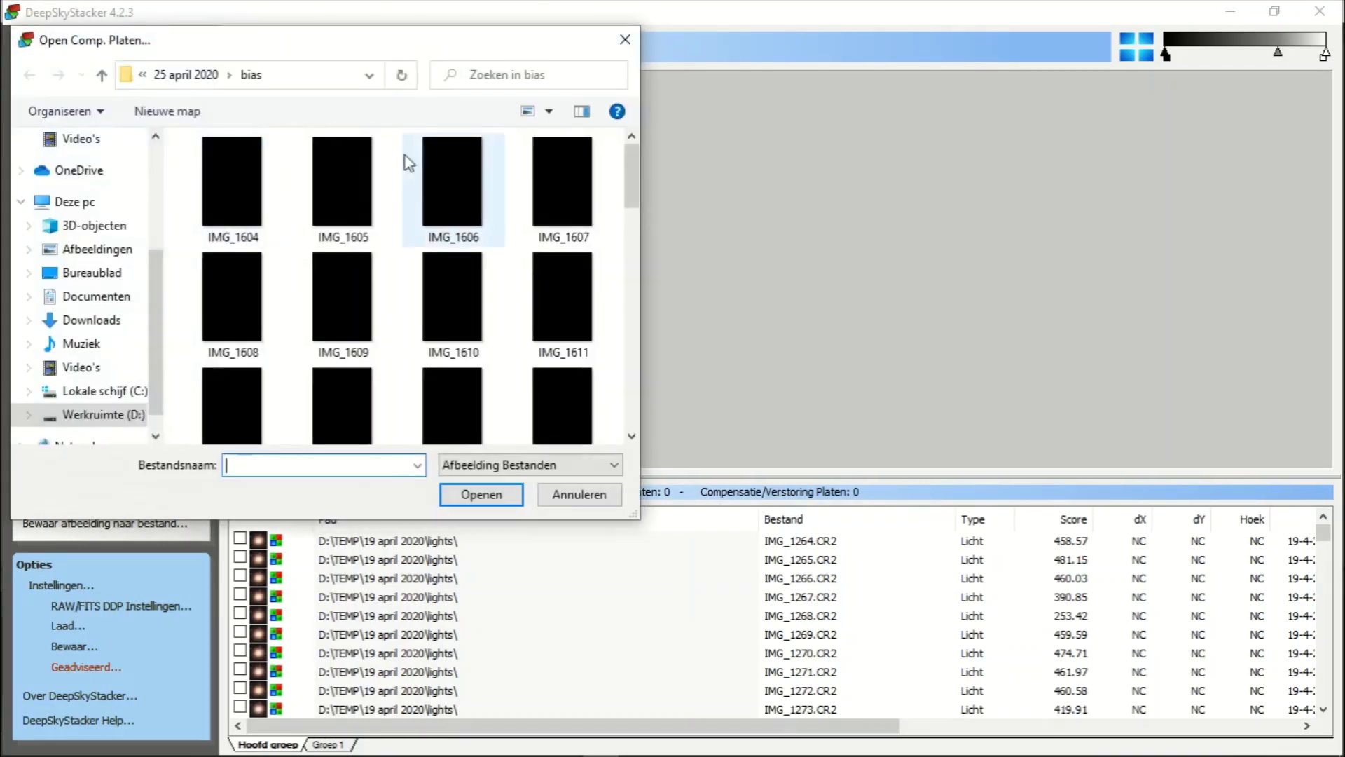
click(175, 76)
click(170, 76)
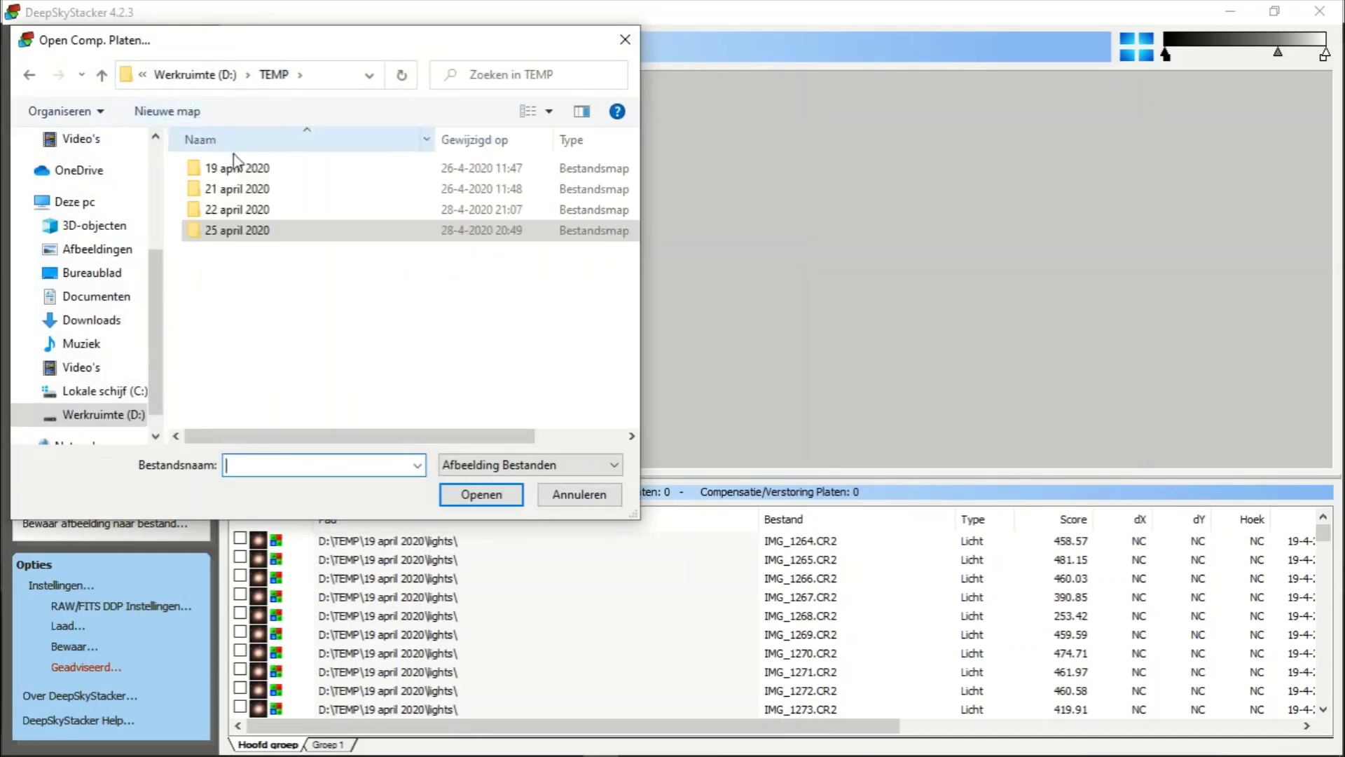
double_click(237, 168)
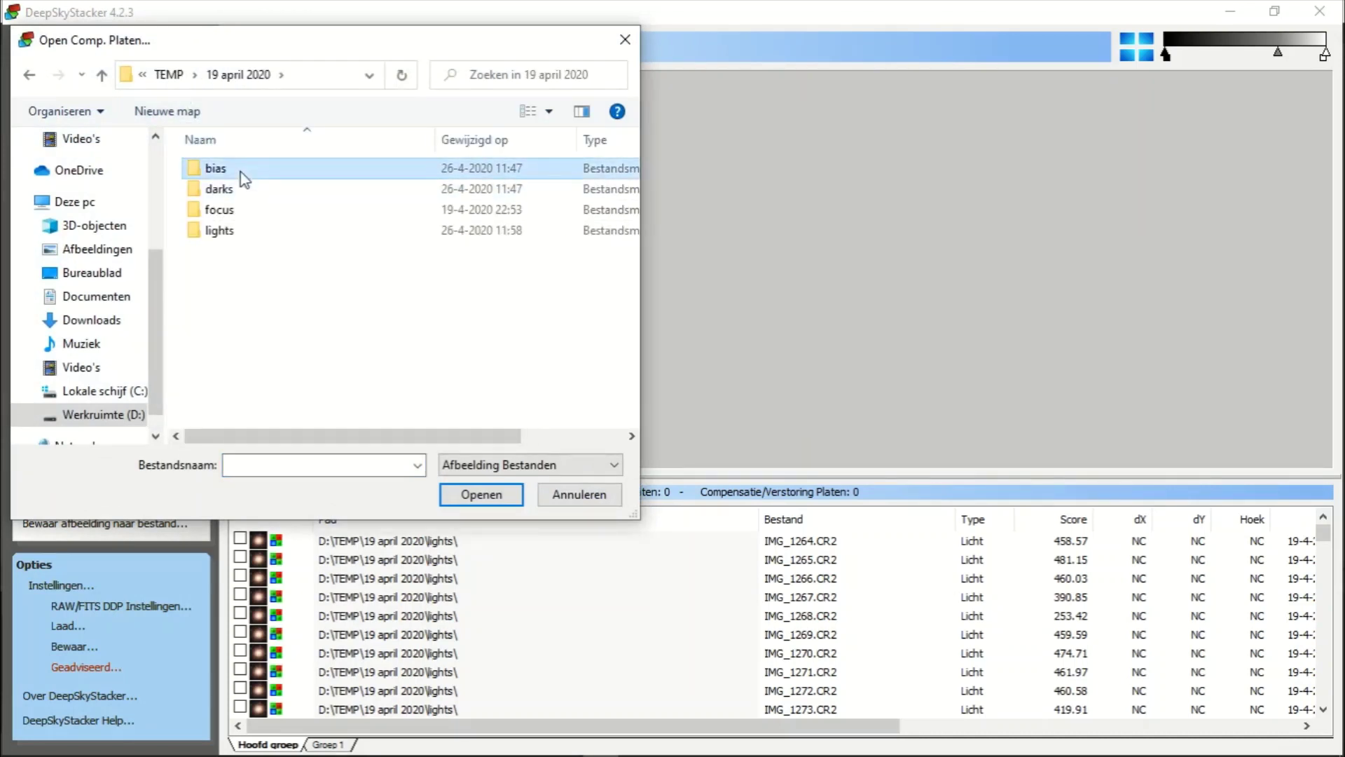
double_click(238, 168)
click(238, 167)
drag(632, 166, 636, 367)
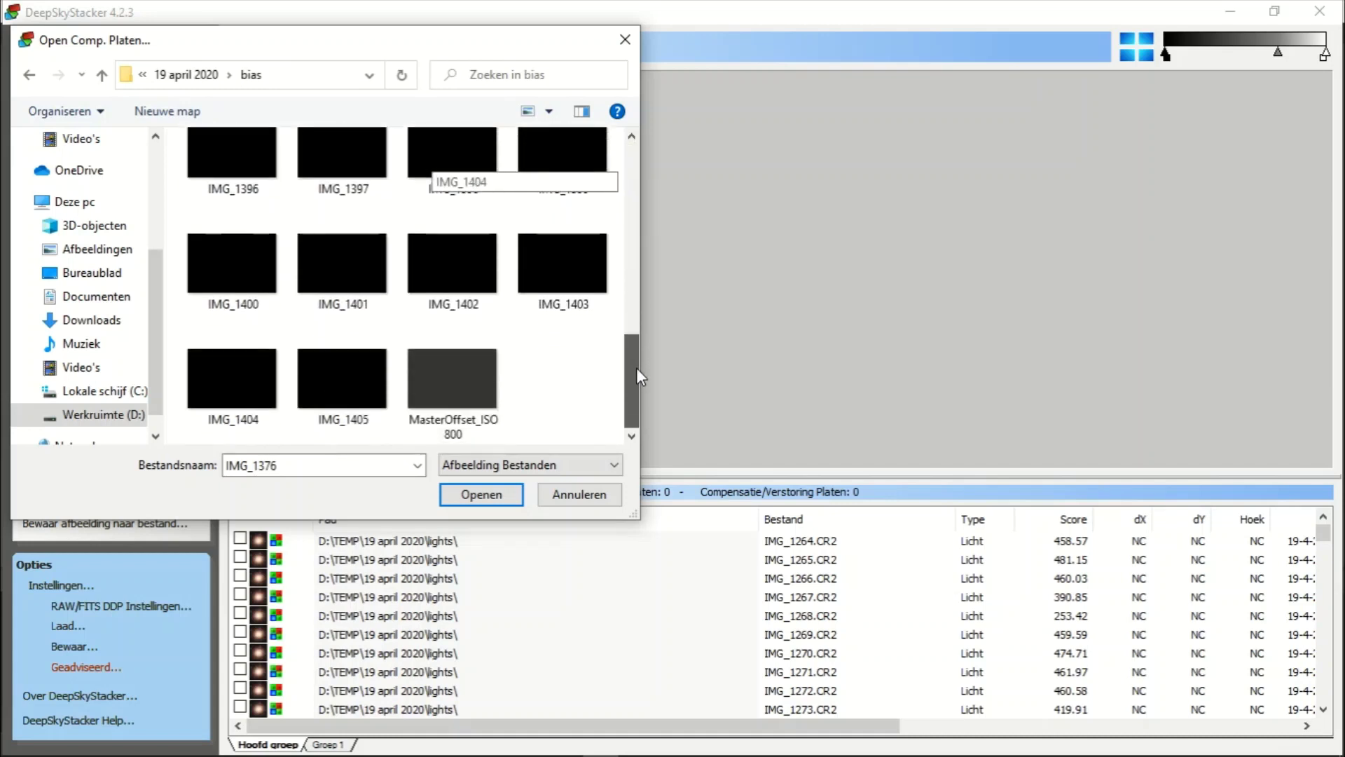
shift+click(352, 364)
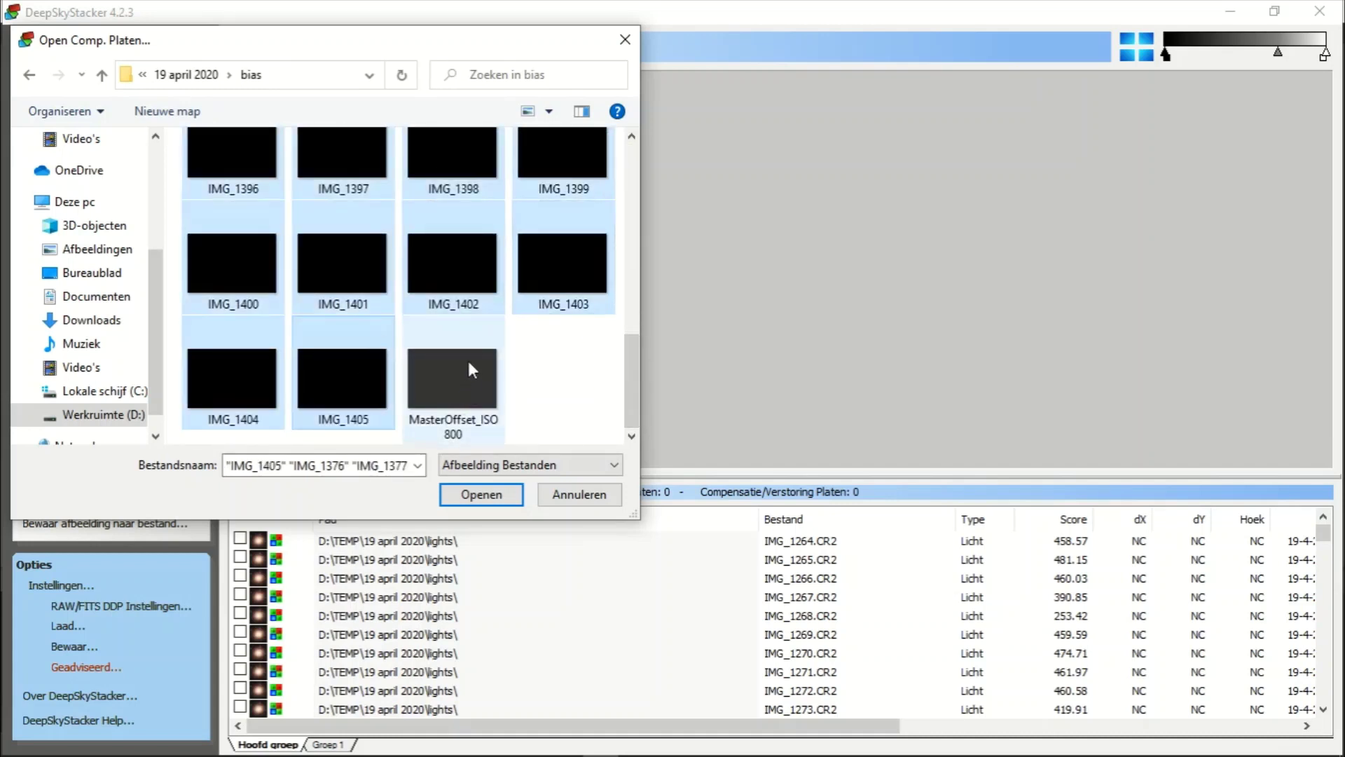
mouse_move(452, 384)
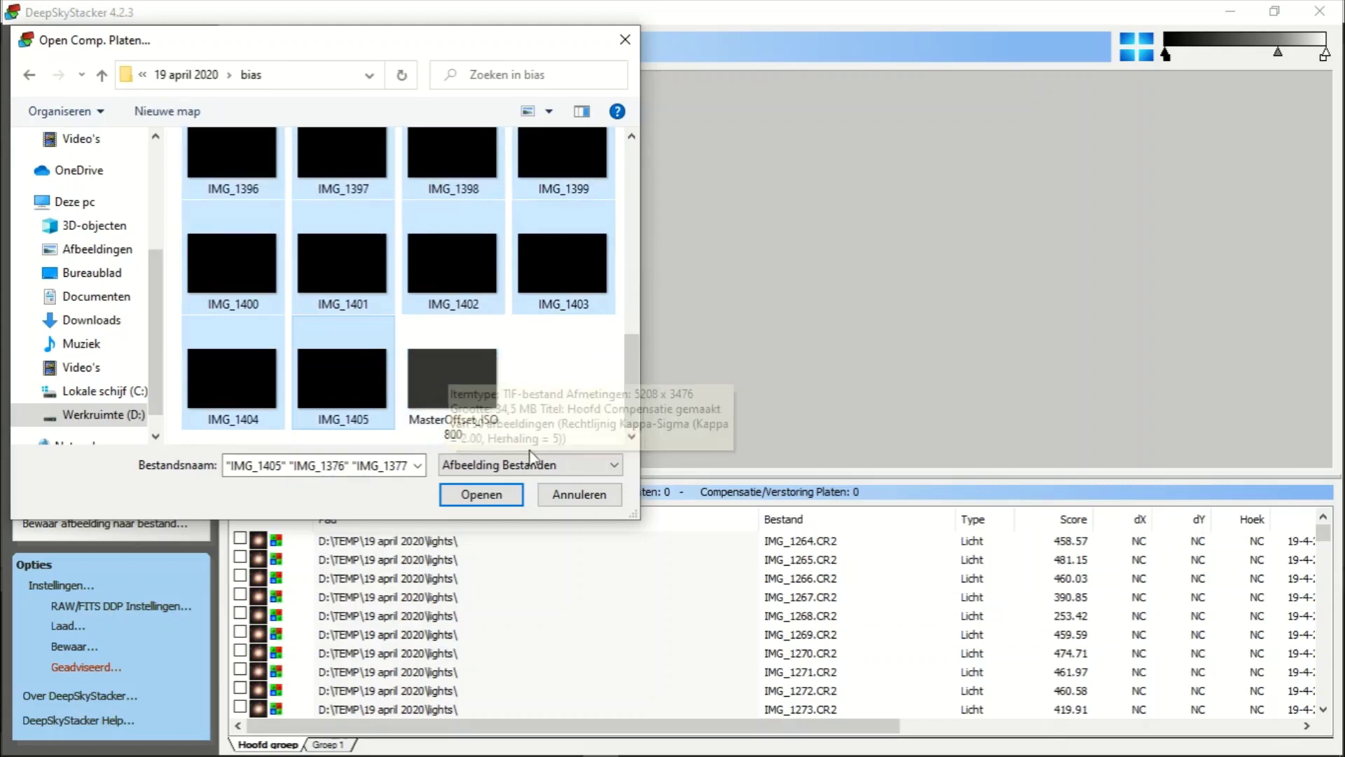
click(481, 495)
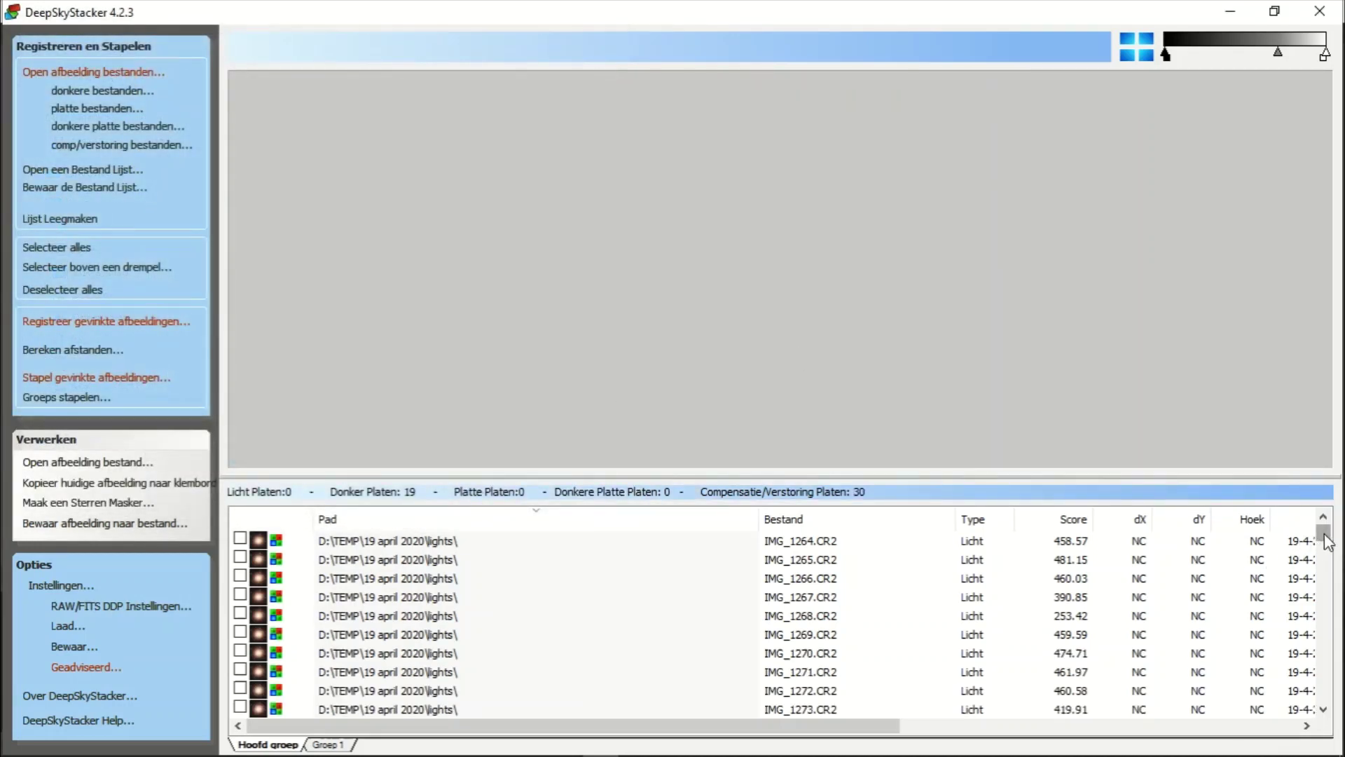
drag(1323, 536, 1331, 695)
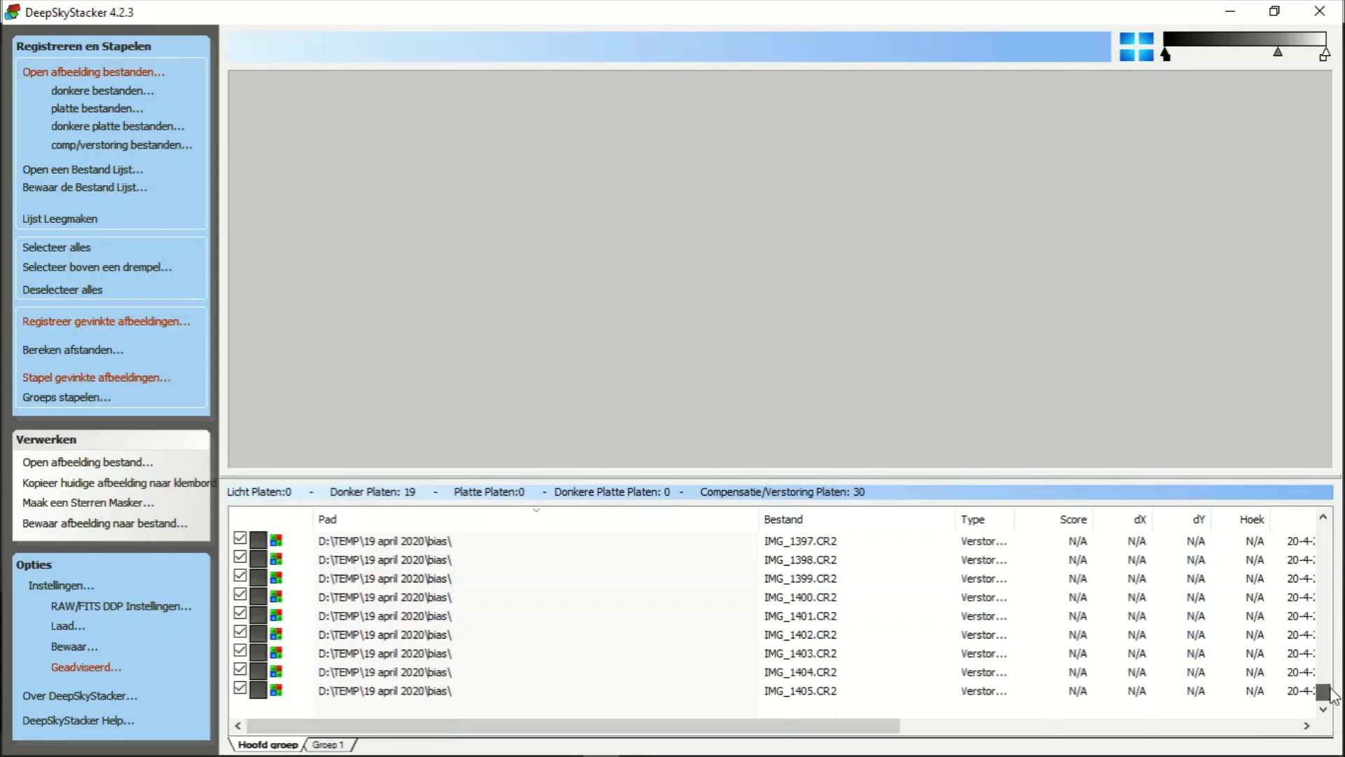
mouse_move(1331, 696)
mouse_down()
mouse_move(1329, 716)
mouse_move(704, 338)
mouse_up()
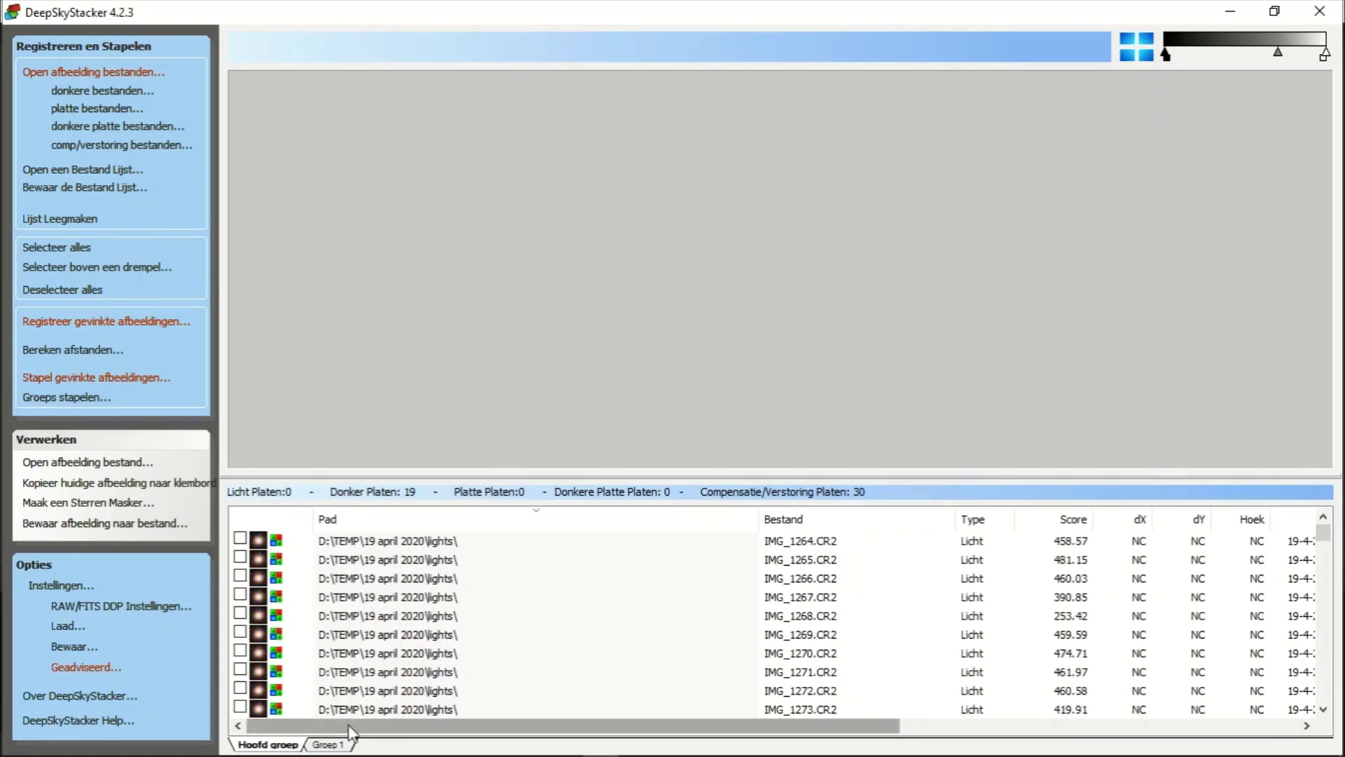
- In Groep 1, browse to the 21 april 2020 Lights frames, then cancel adding
click(335, 746)
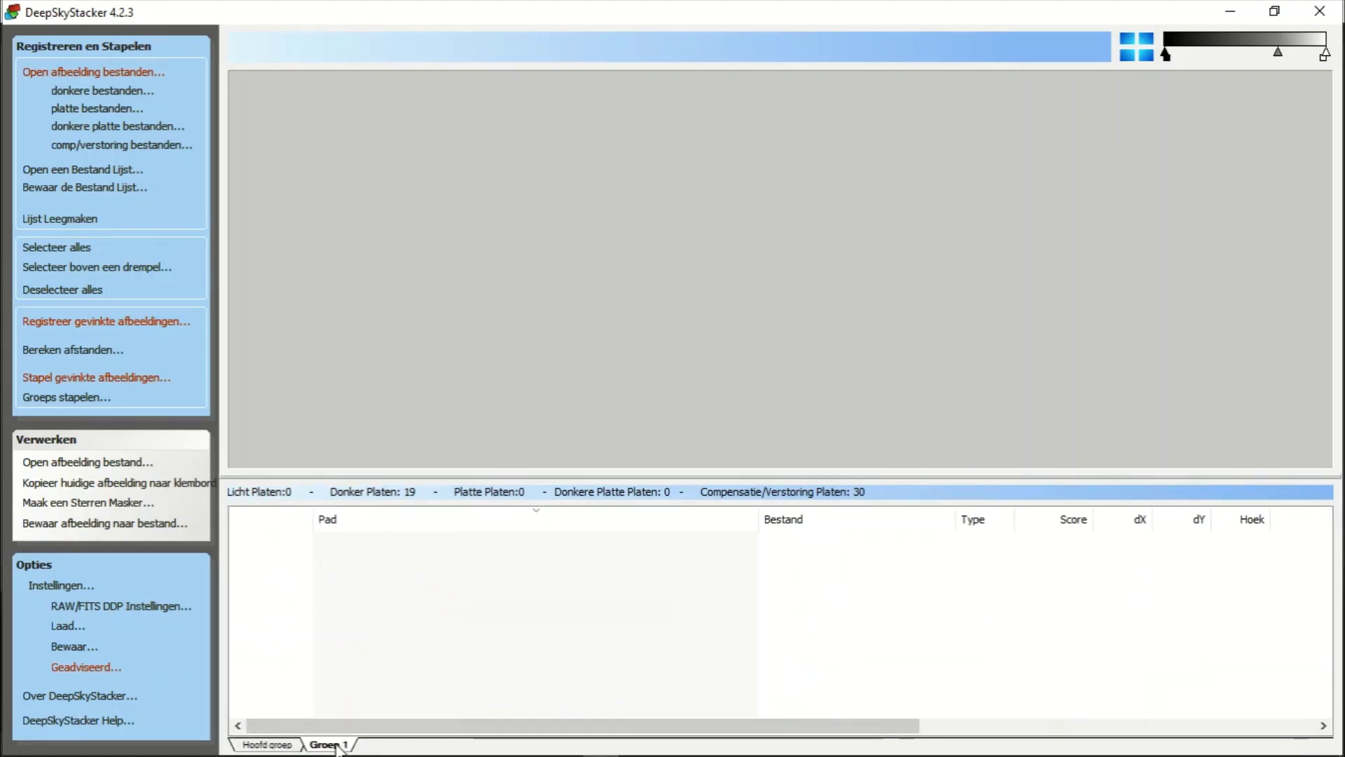
click(128, 73)
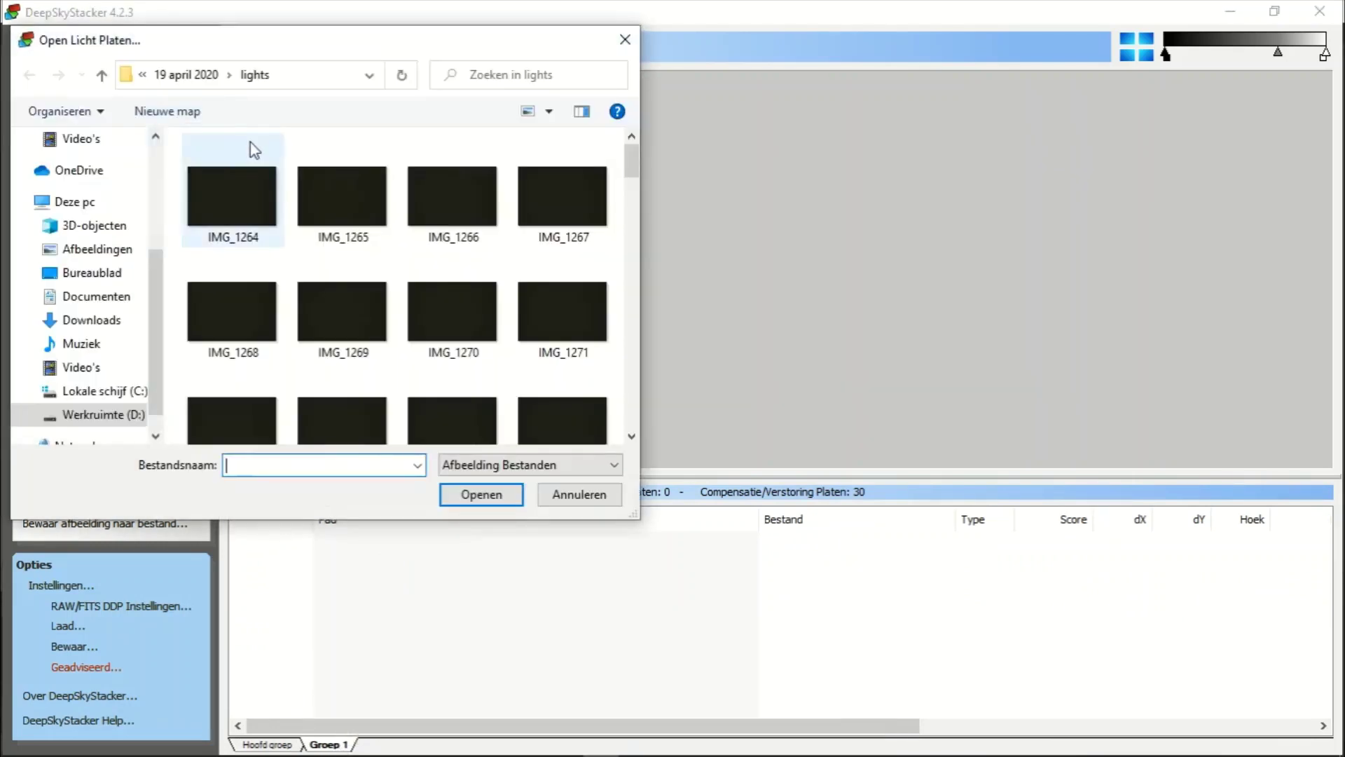
click(179, 77)
click(174, 75)
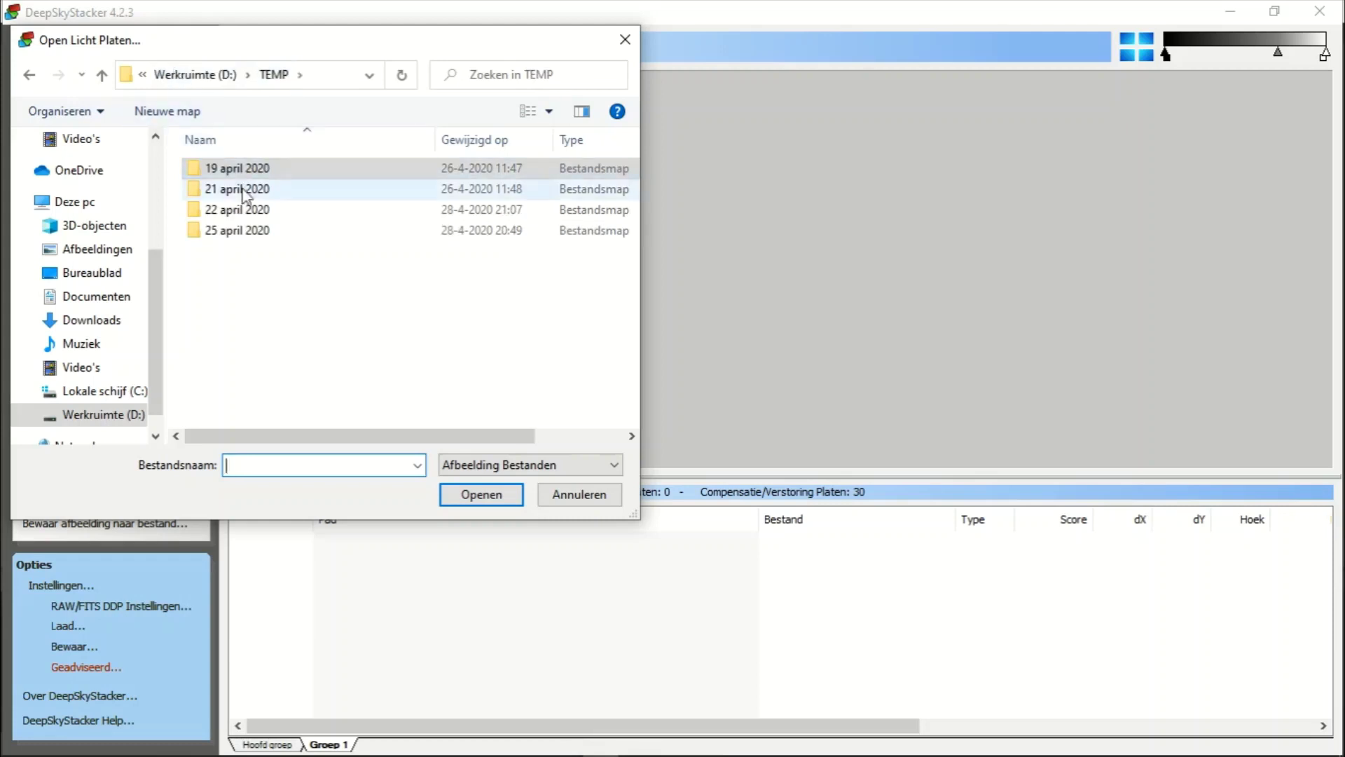
double_click(243, 190)
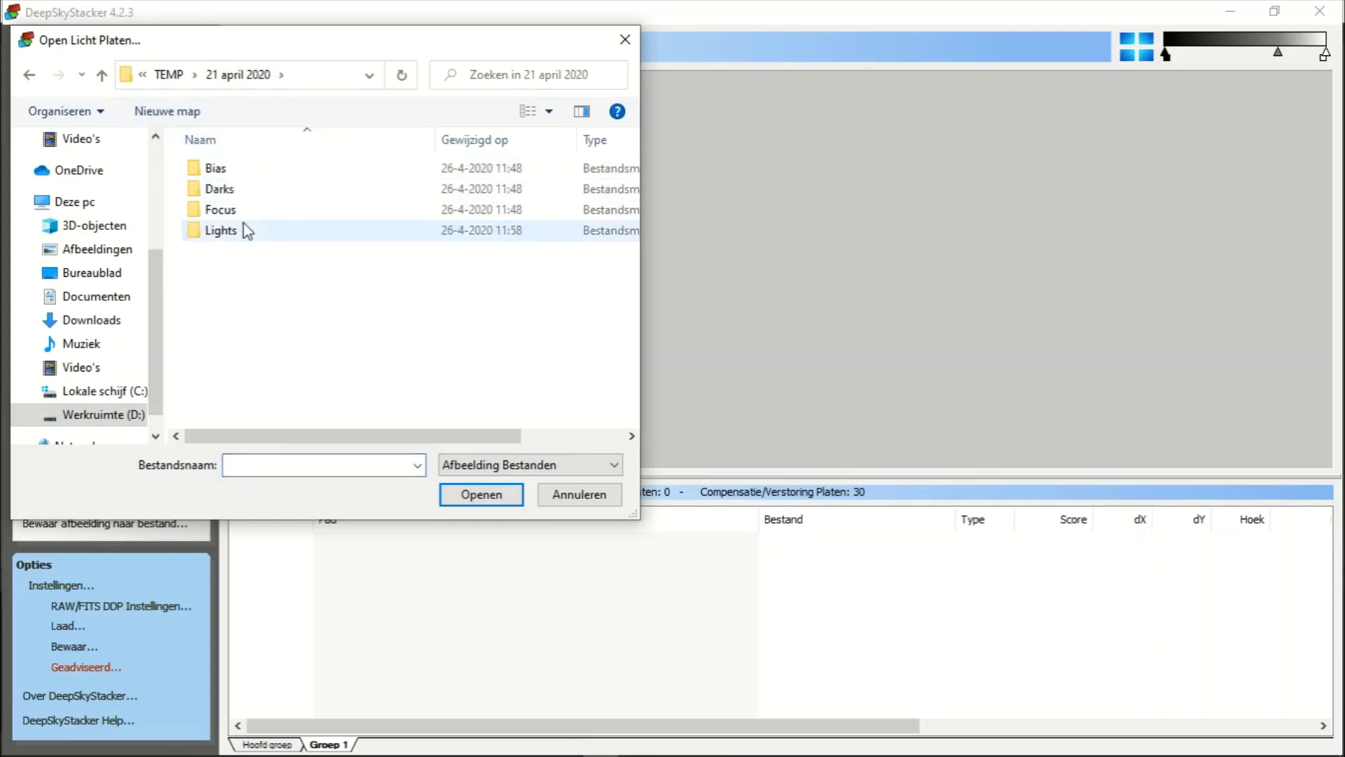
double_click(247, 232)
click(247, 216)
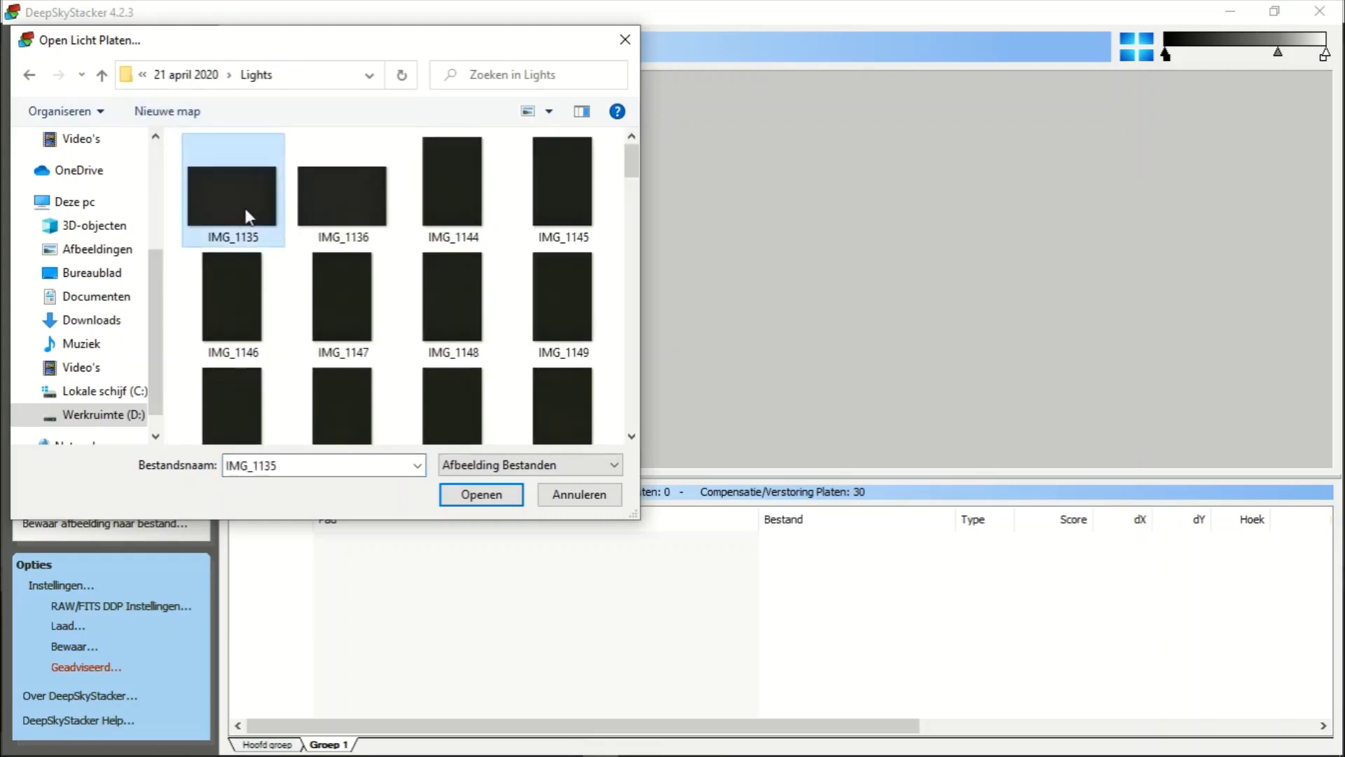
drag(631, 160, 631, 410)
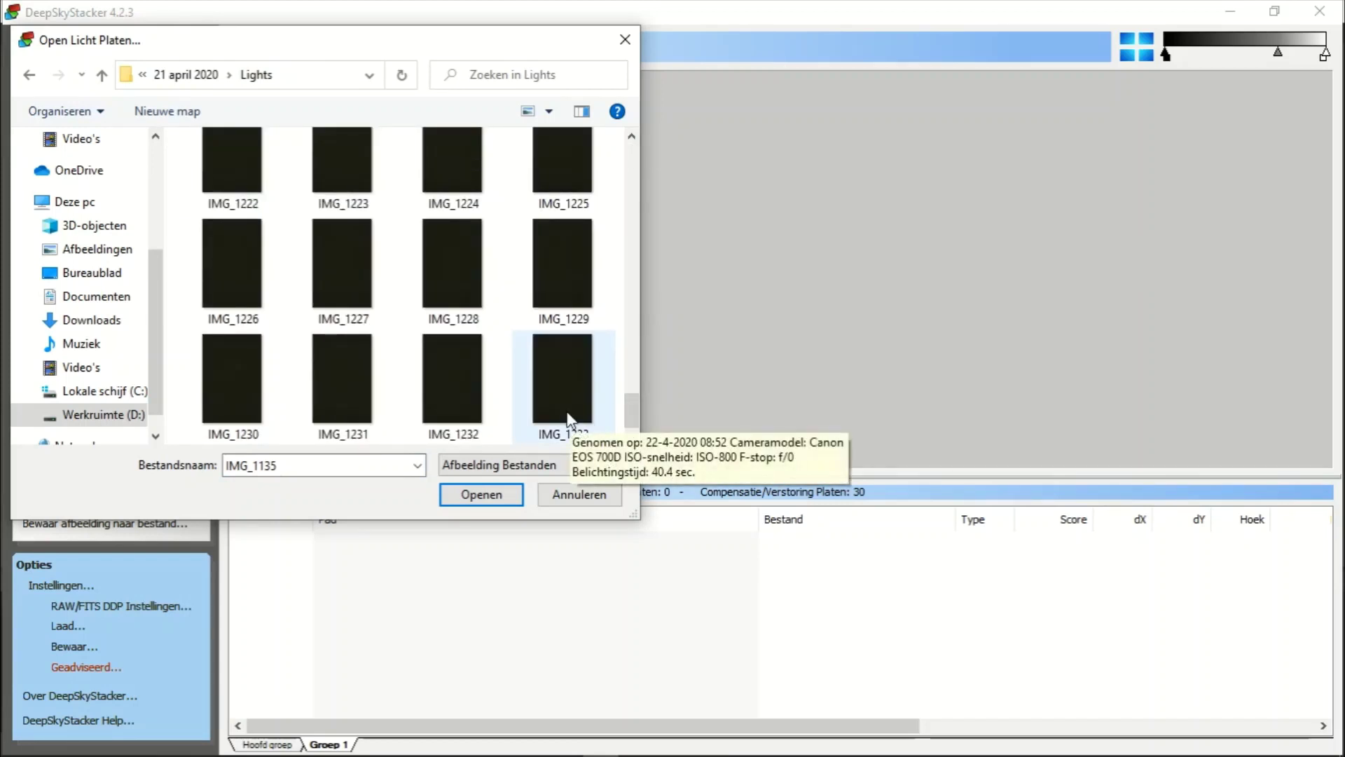
click(573, 496)
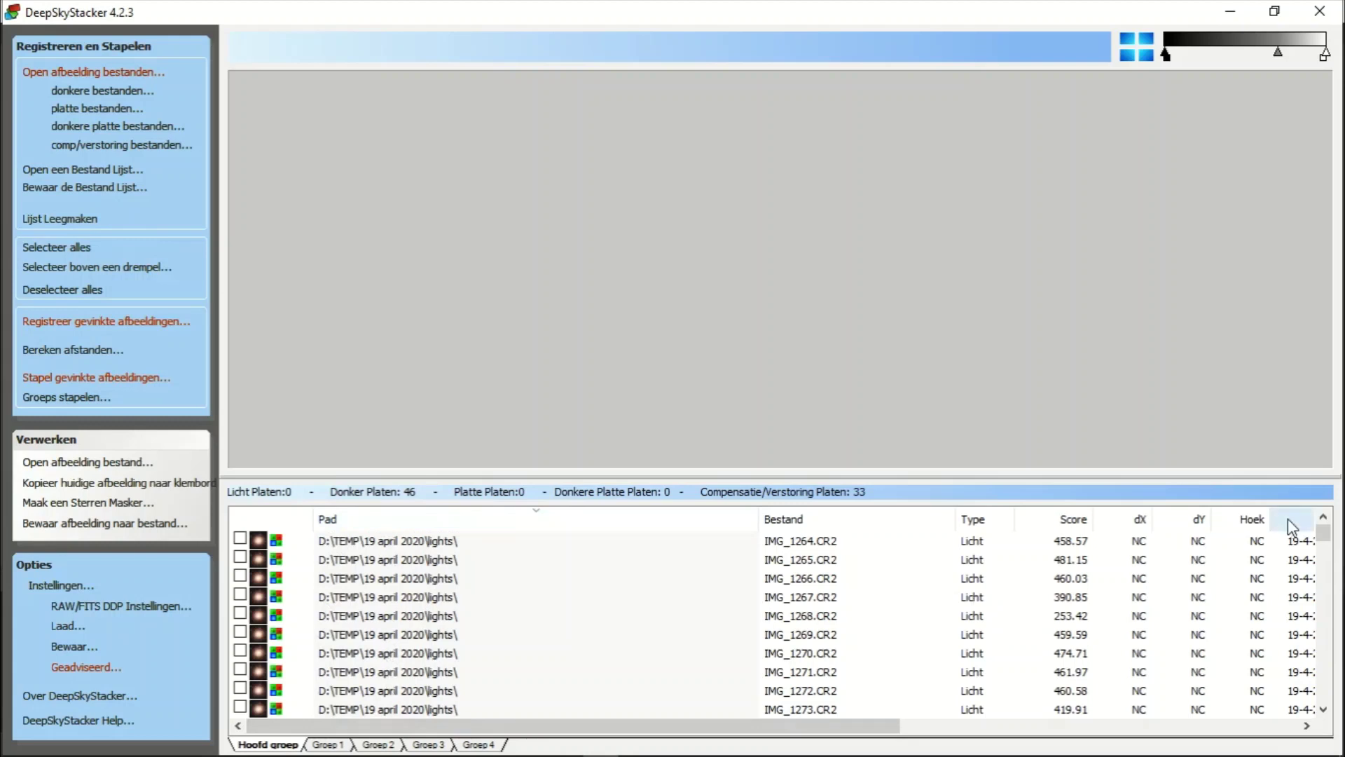
- Review Groep 1 and Groep 2 holding the 21 and 22 april 2020 frames
mouse_move(1321, 538)
mouse_down()
mouse_move(1323, 630)
mouse_move(1342, 410)
mouse_up()
click(333, 747)
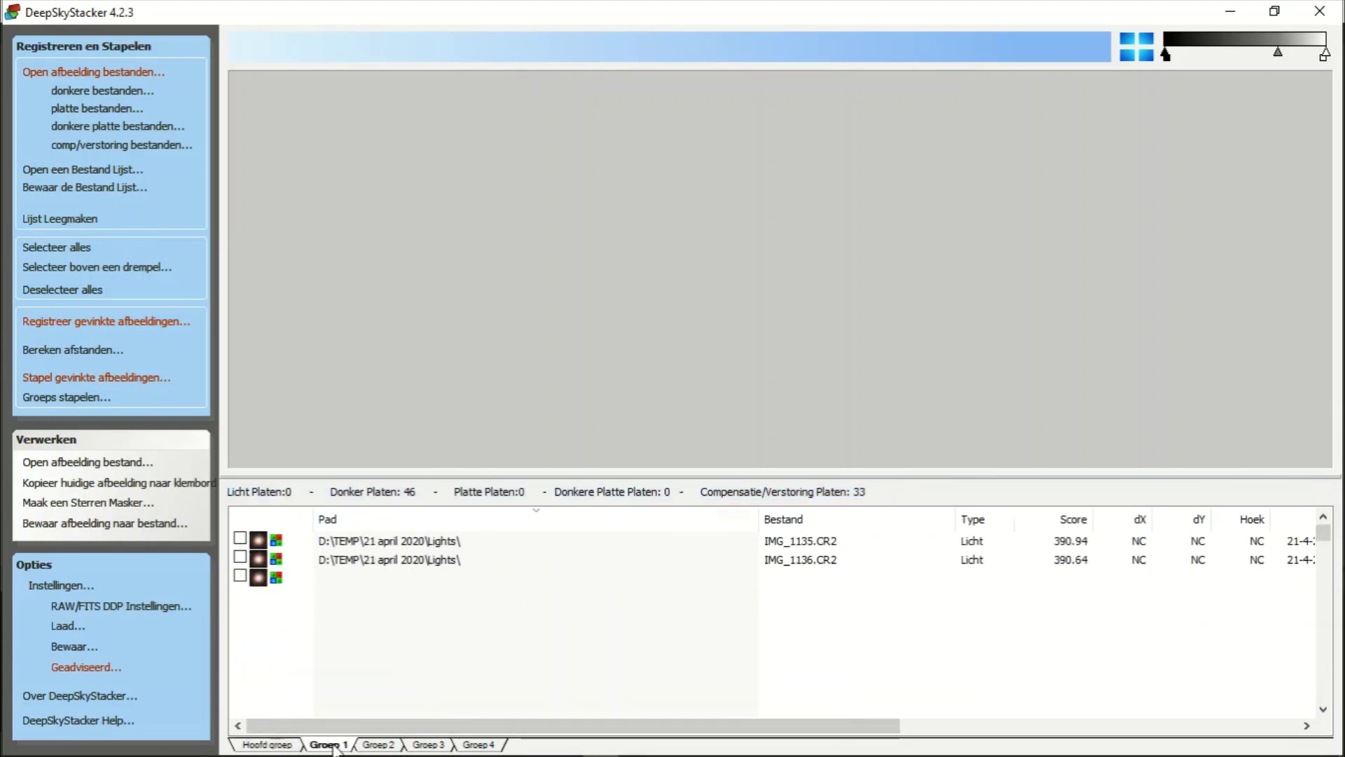
click(378, 745)
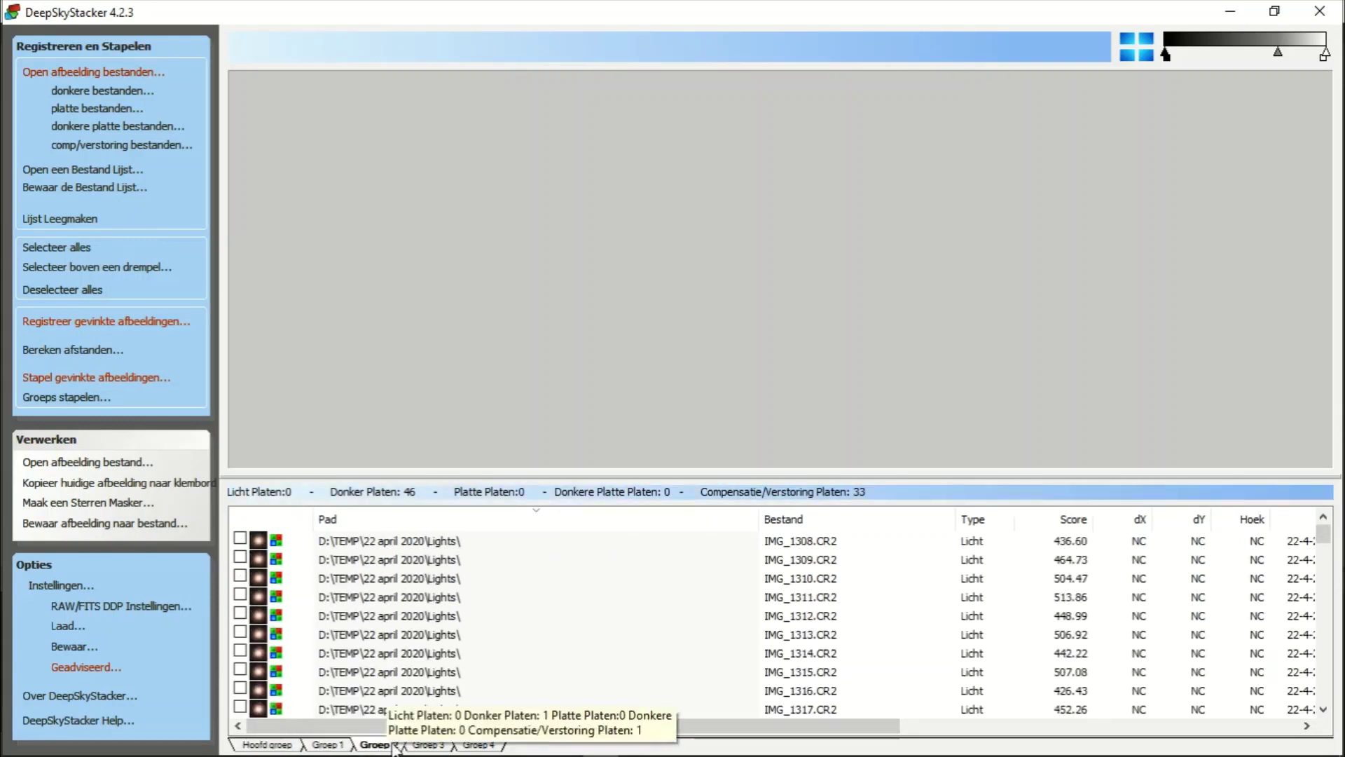
- Review groups 3 and 4, check all 377 light frames, and return to the main group
click(418, 747)
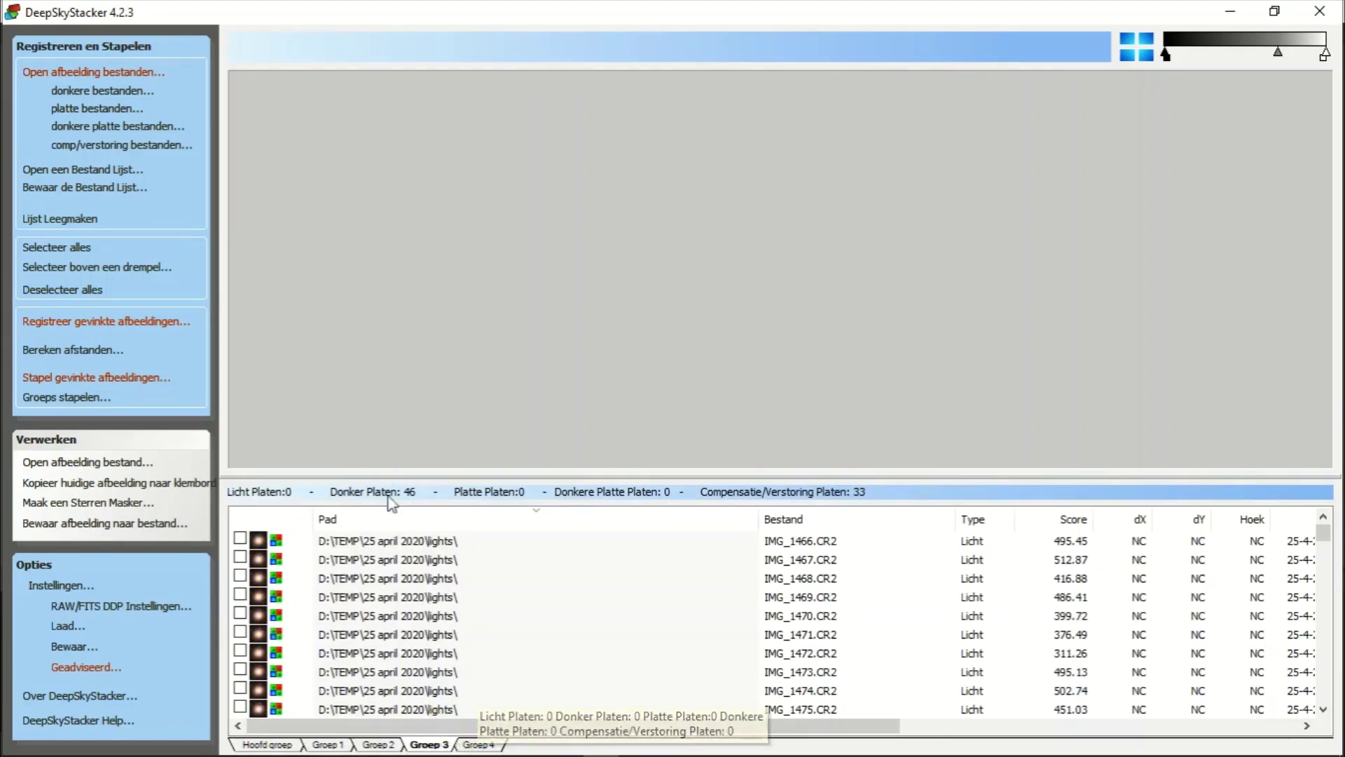
click(482, 745)
click(429, 746)
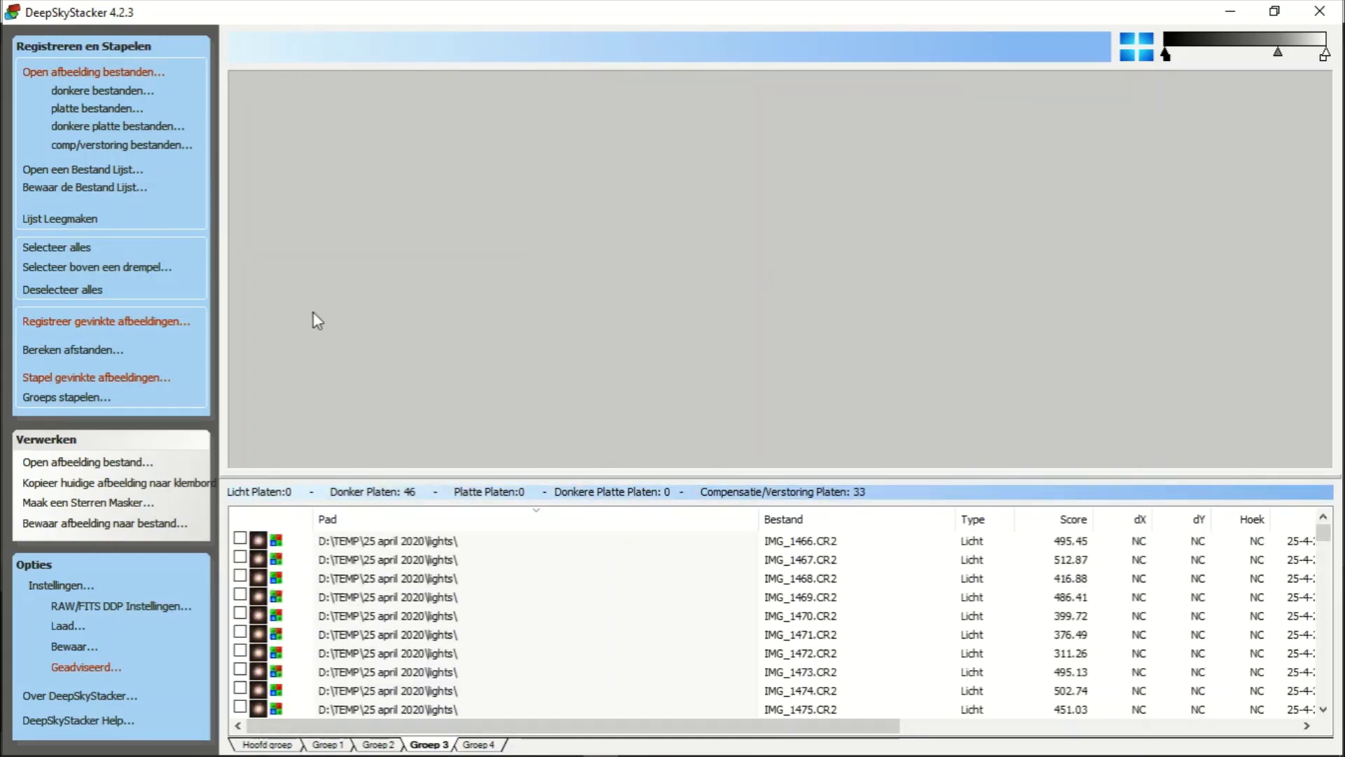
click(79, 247)
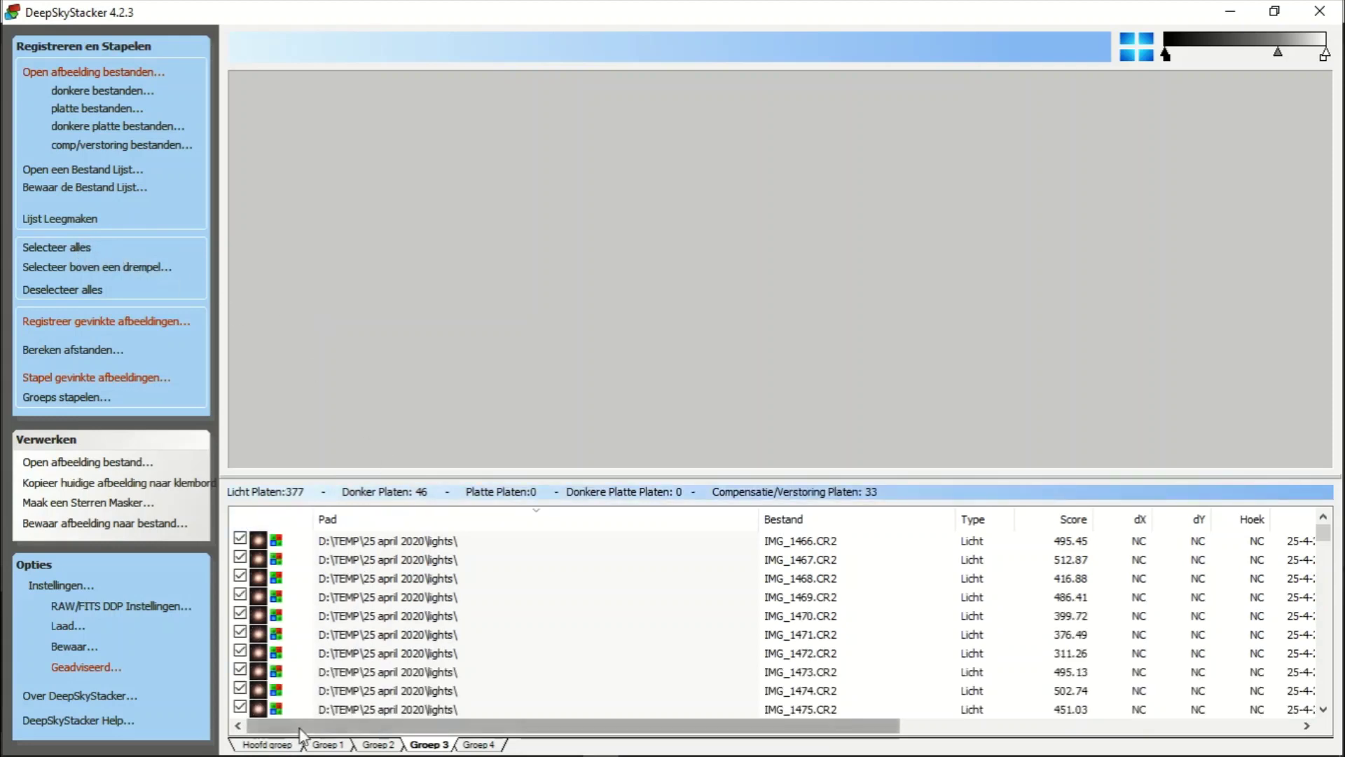
click(325, 744)
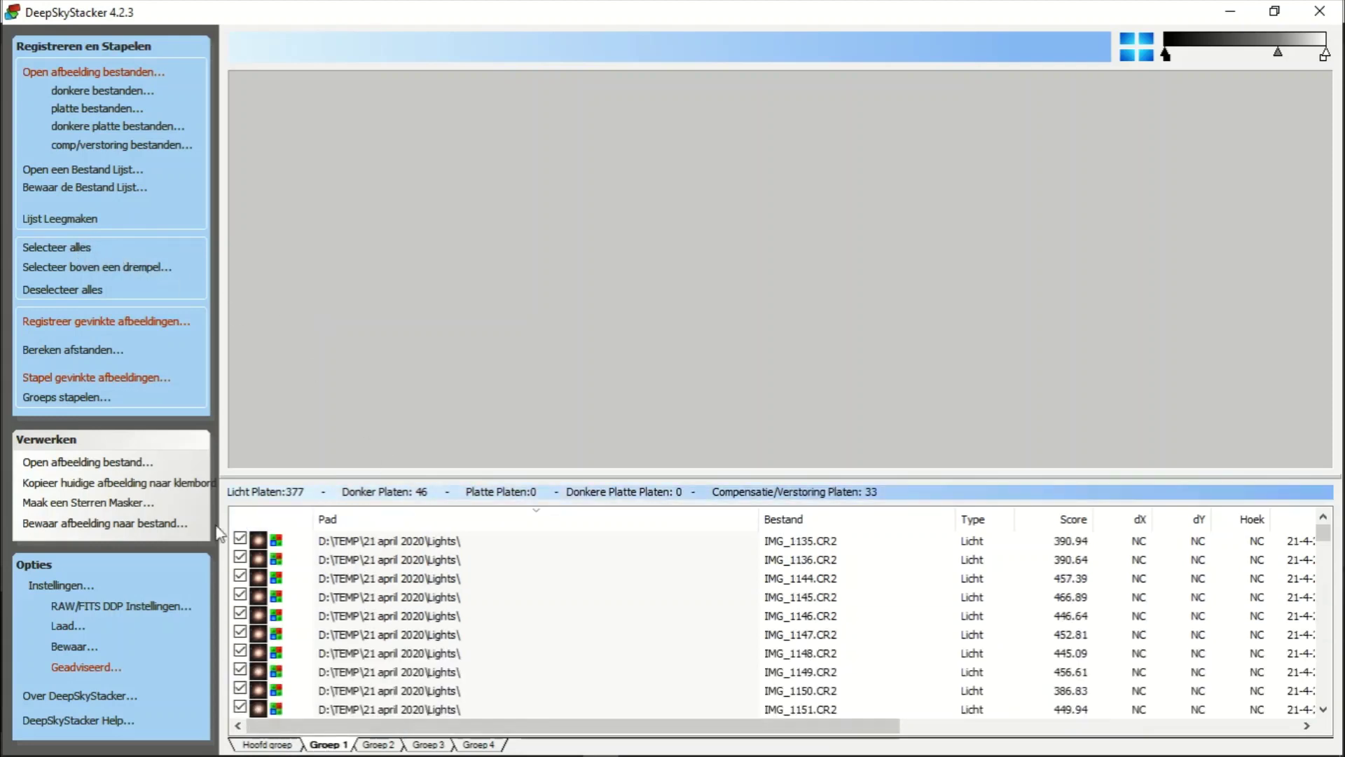
click(384, 743)
click(270, 744)
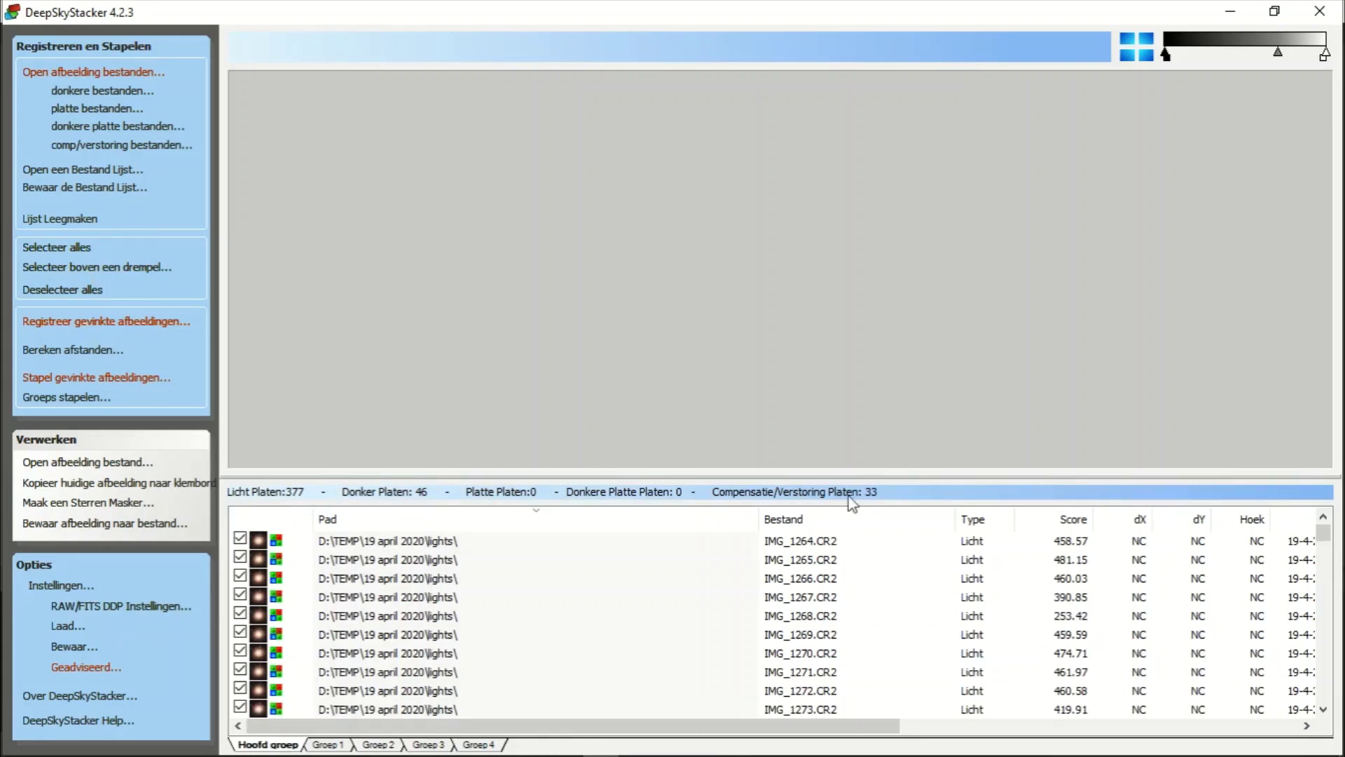
- Test the star detection threshold at 14% and 9% with Bereken, keeping 9%
click(116, 325)
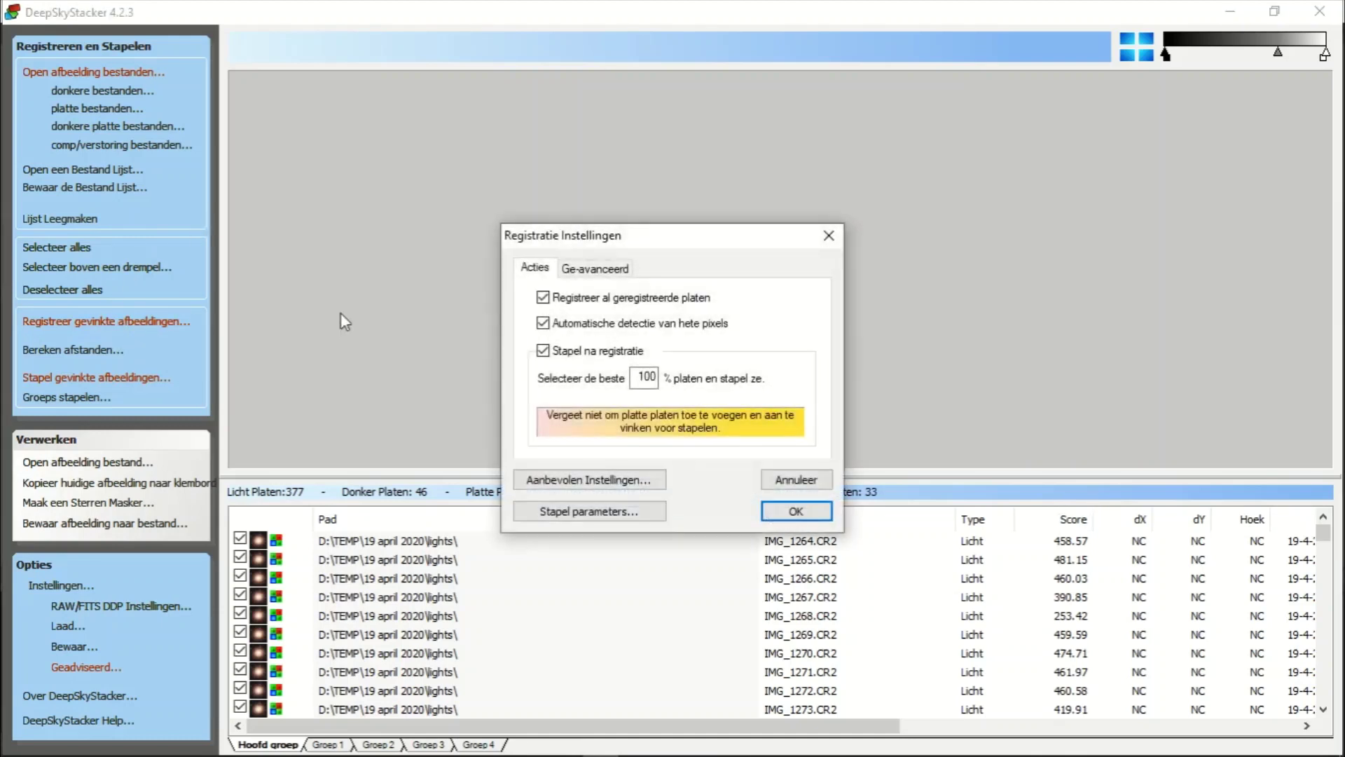
click(611, 267)
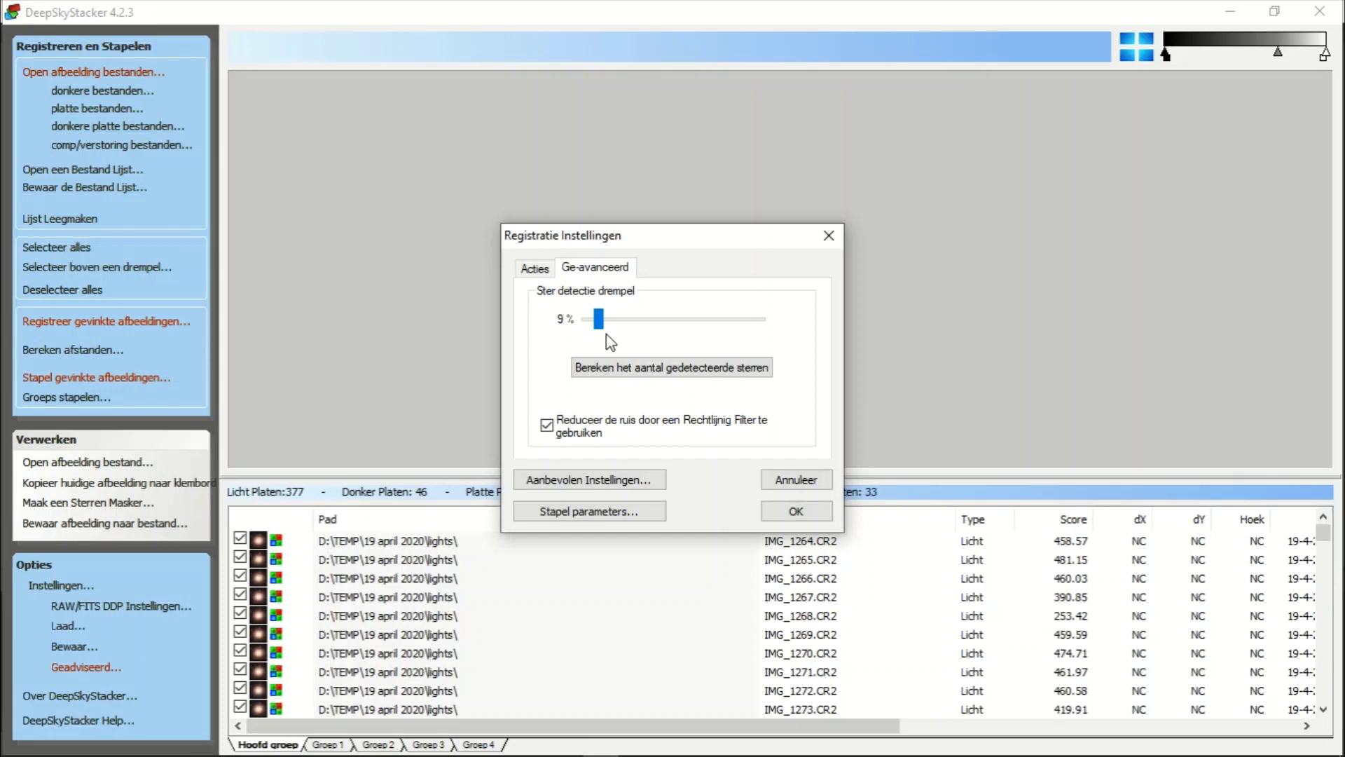
drag(601, 324, 610, 323)
click(623, 369)
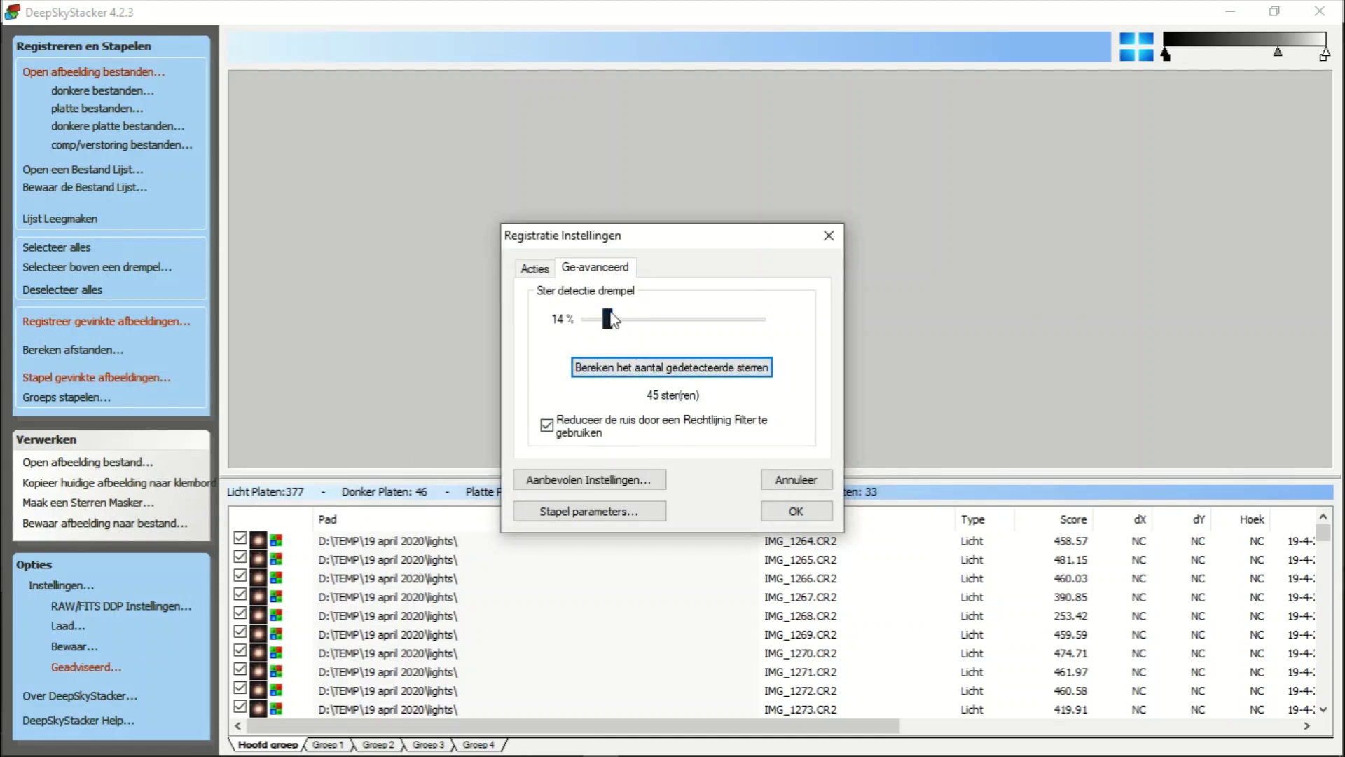
drag(607, 321, 599, 322)
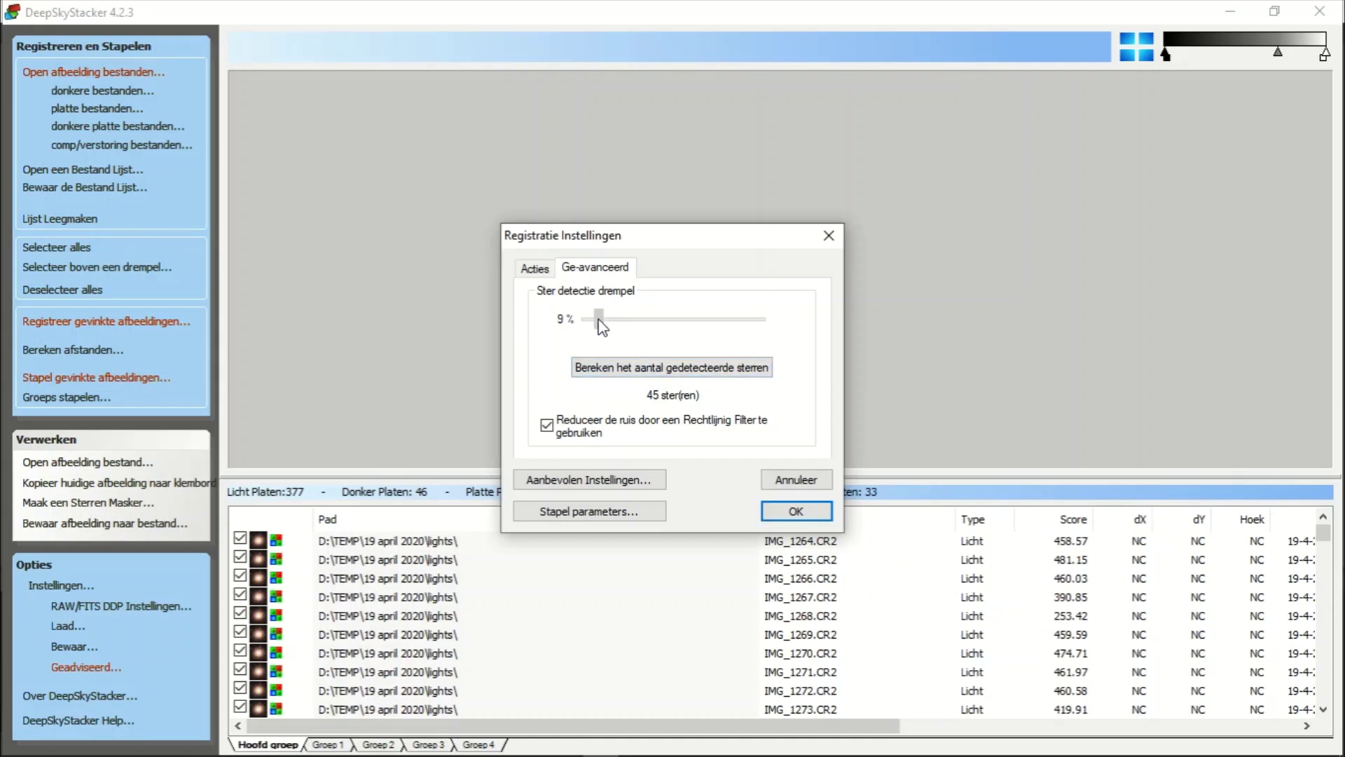
click(611, 361)
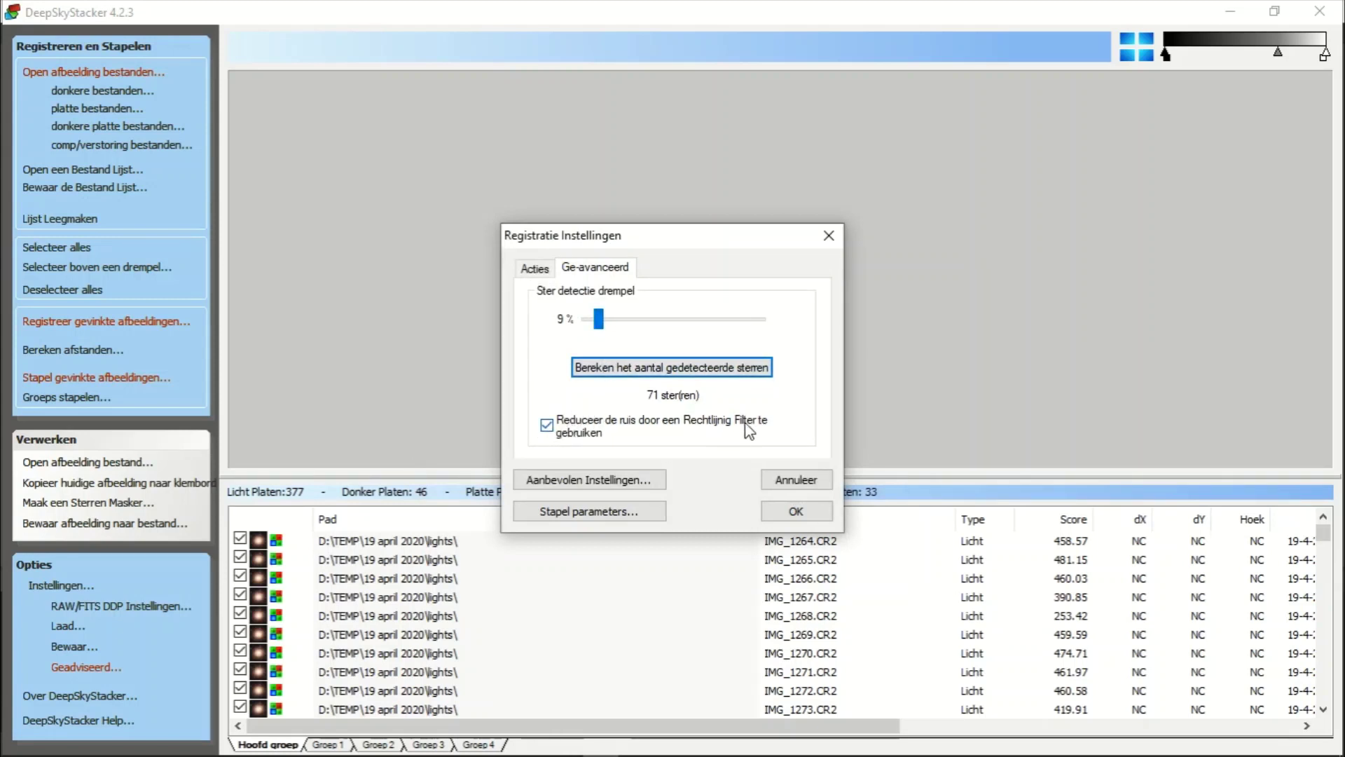
- Set Selecteer de beste to stack the best 75% of frames
click(543, 269)
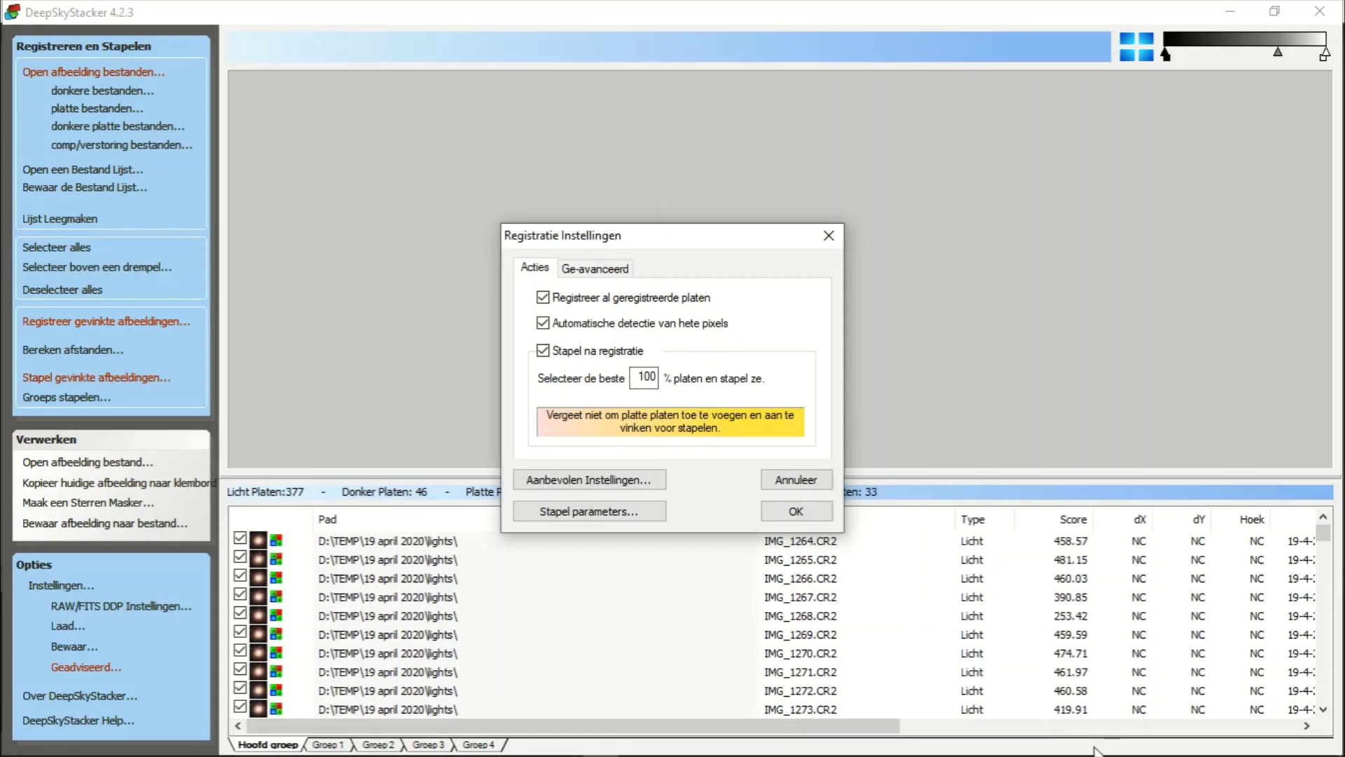
click(657, 385)
double_click(641, 378)
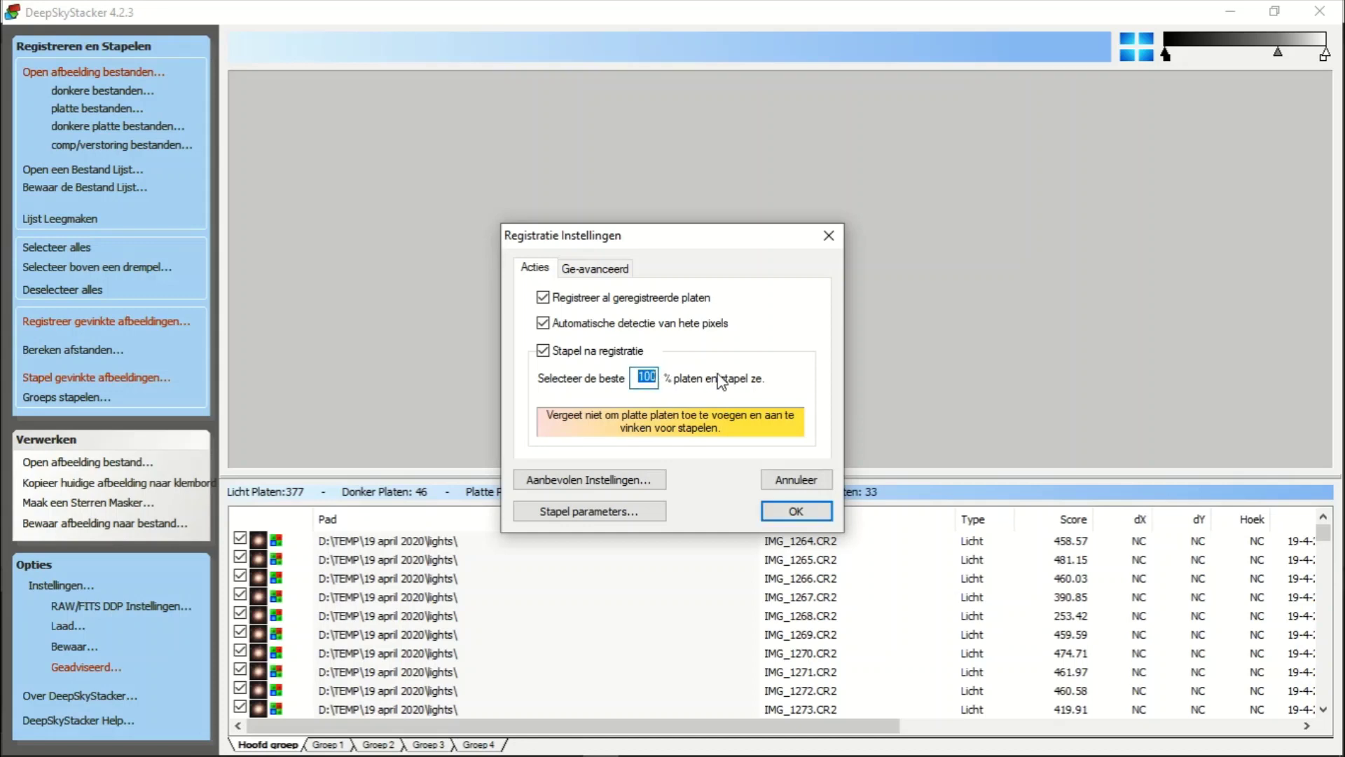
text(75)
click(615, 271)
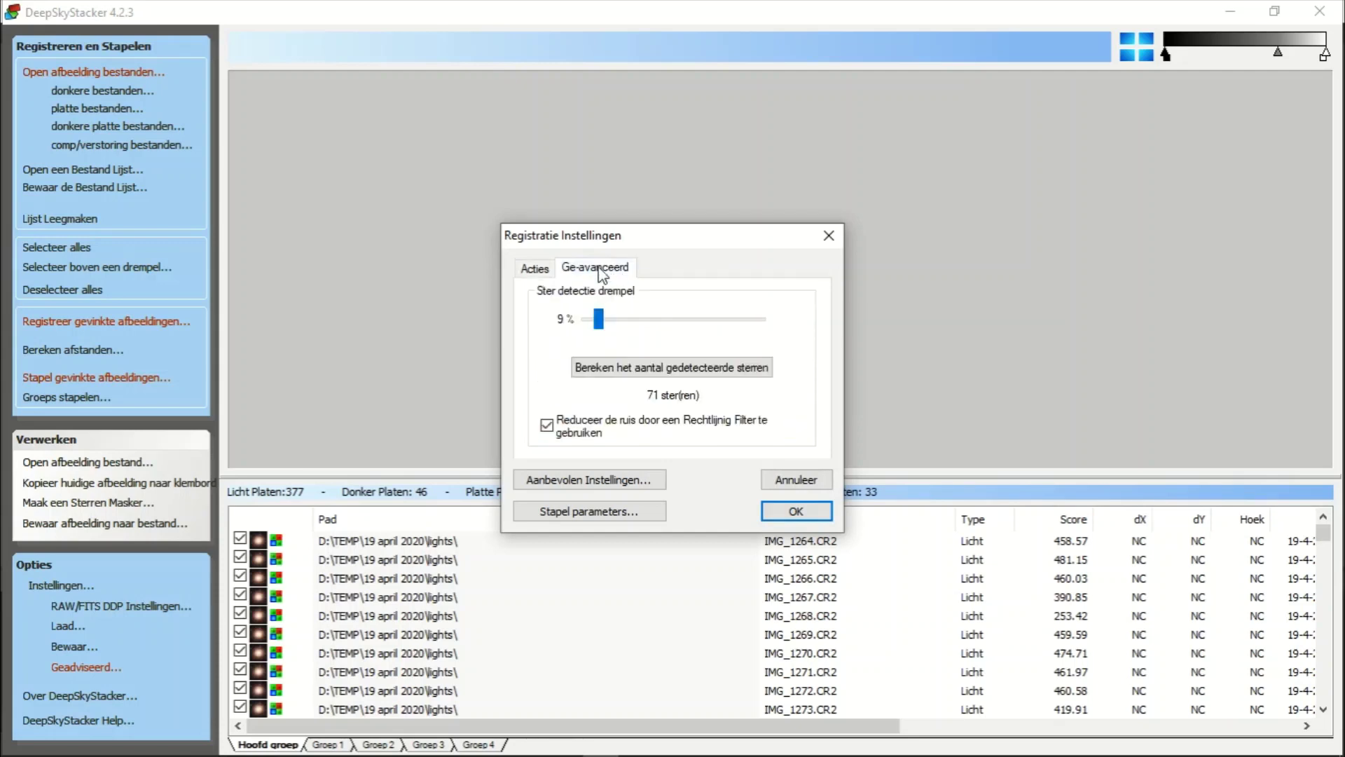
click(548, 270)
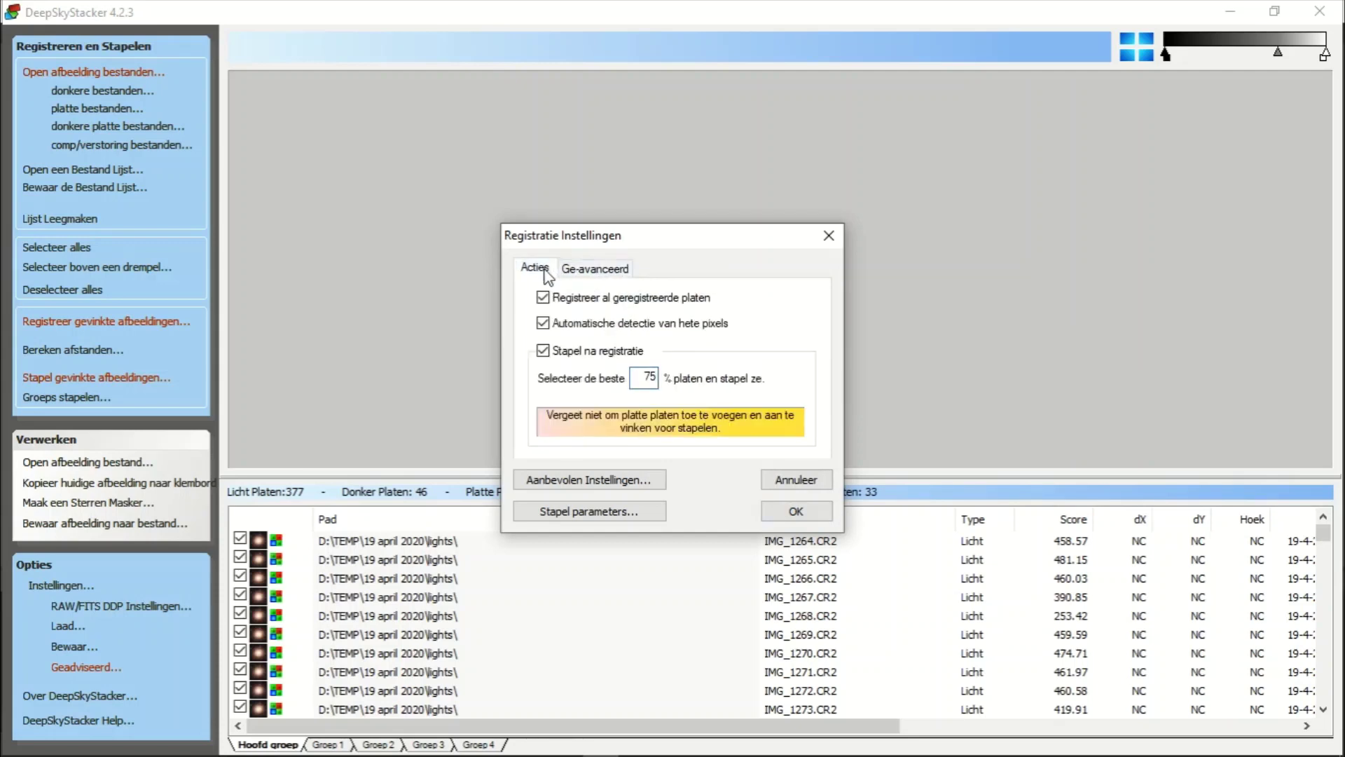
- From the recommended settings list, apply Sigma-clipping combination to the light frames and the master offset
click(599, 489)
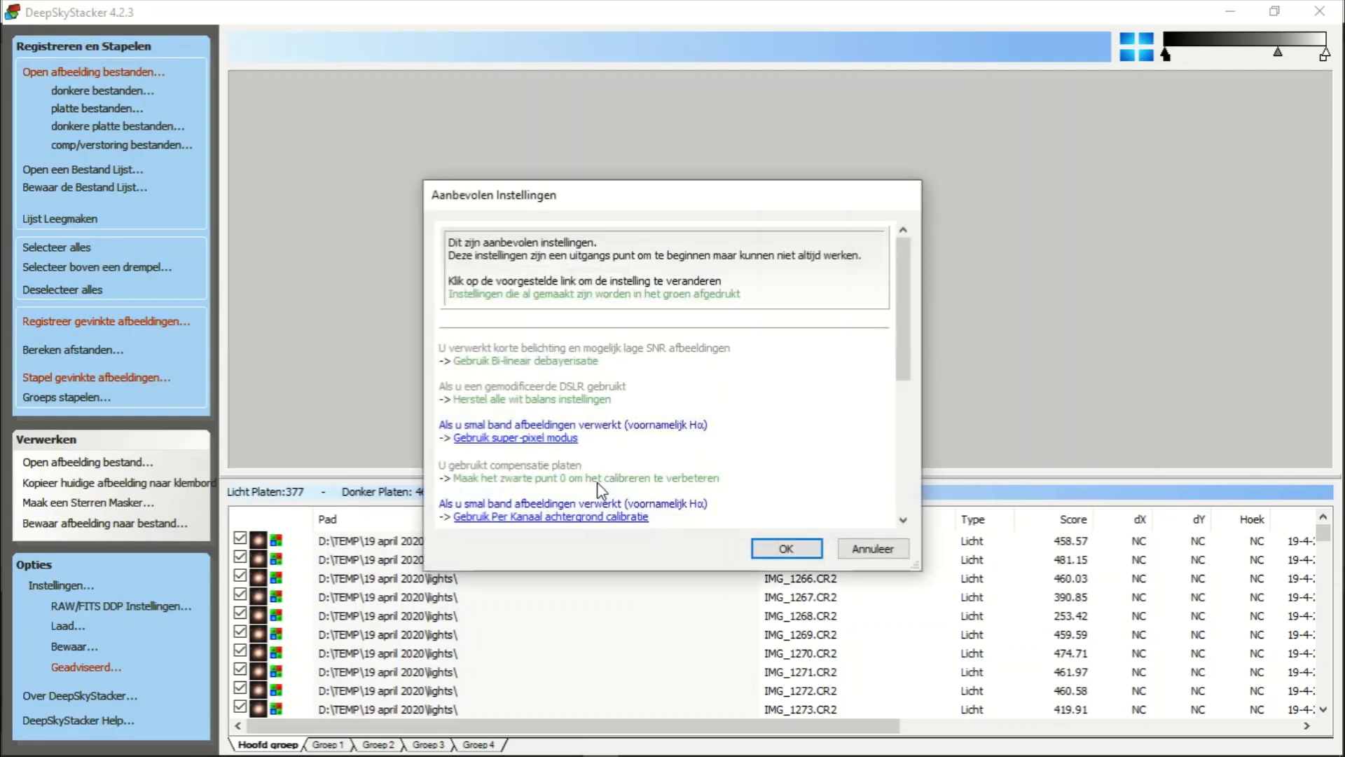
mouse_move(905, 288)
mouse_down()
mouse_move(901, 392)
mouse_move(892, 262)
mouse_up()
drag(900, 353, 909, 420)
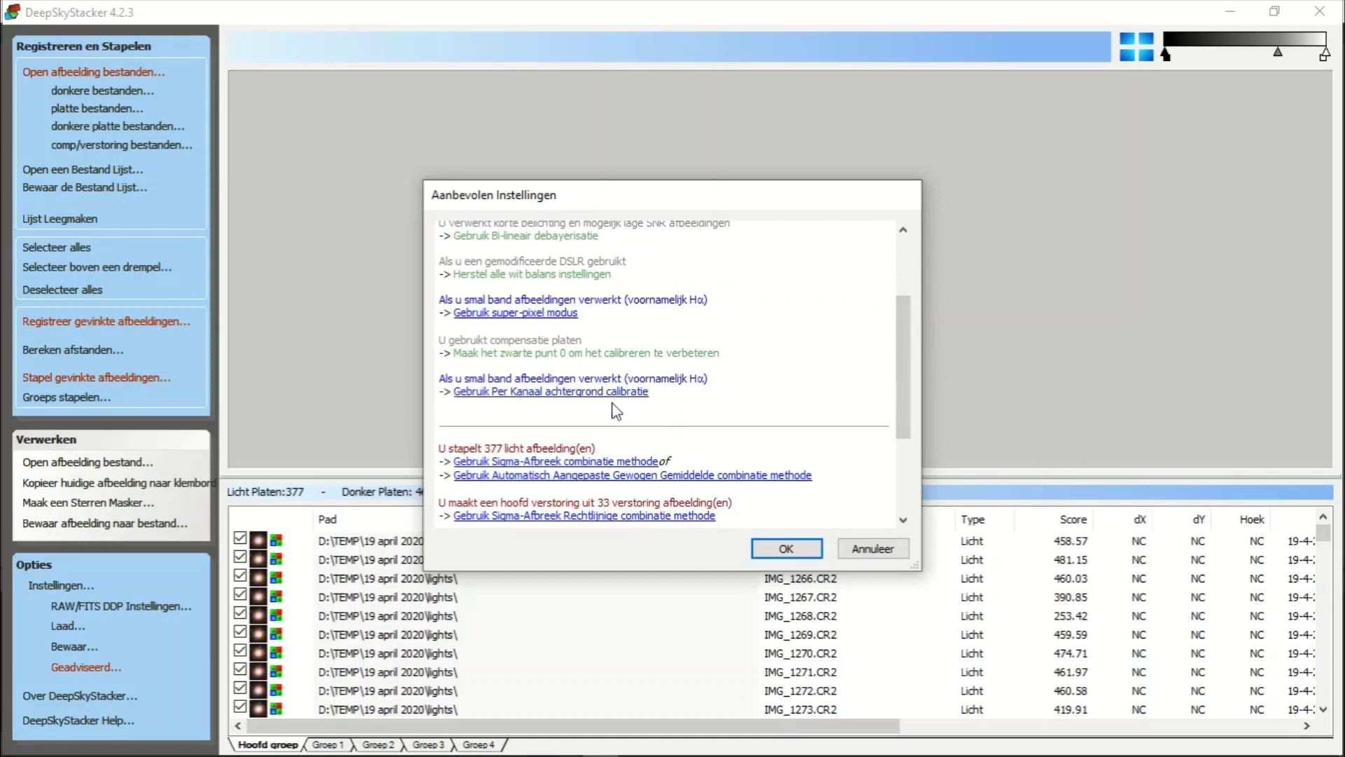
drag(901, 359, 912, 430)
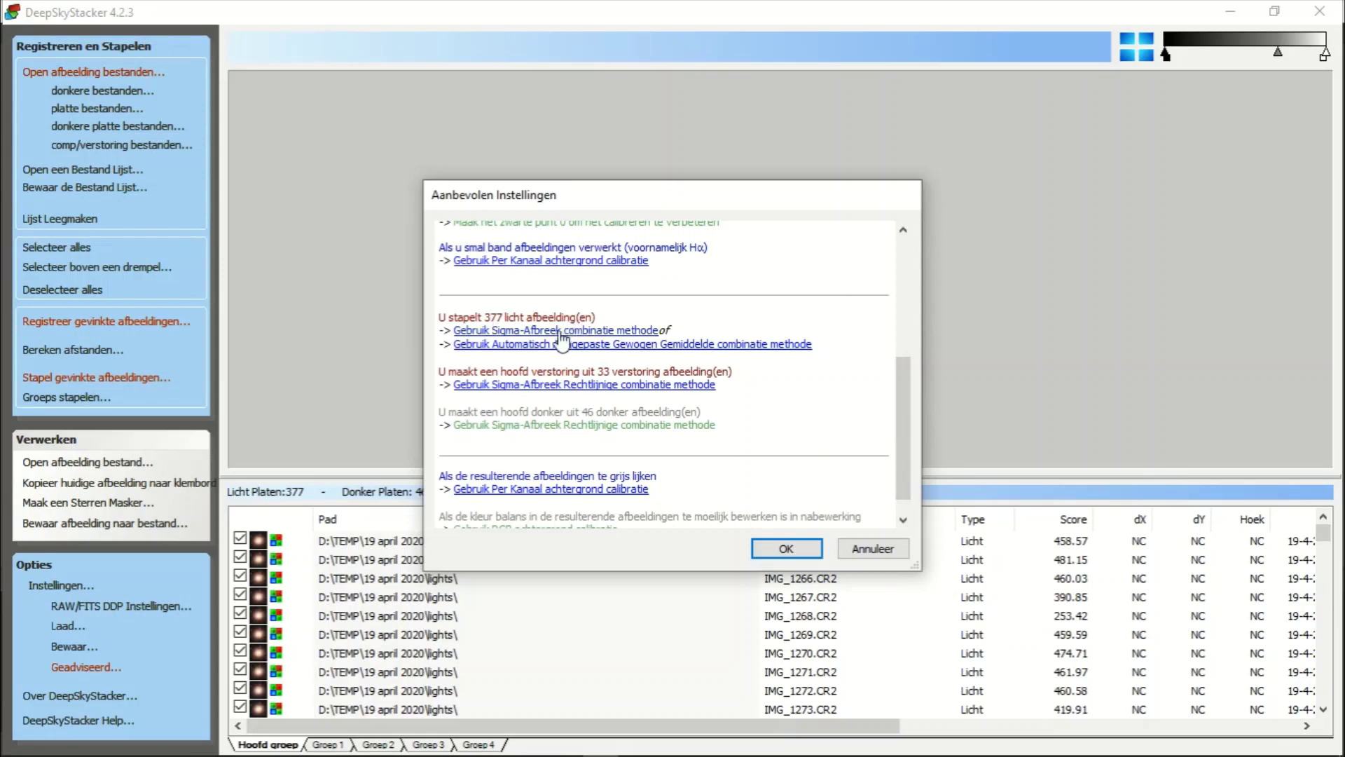
click(525, 331)
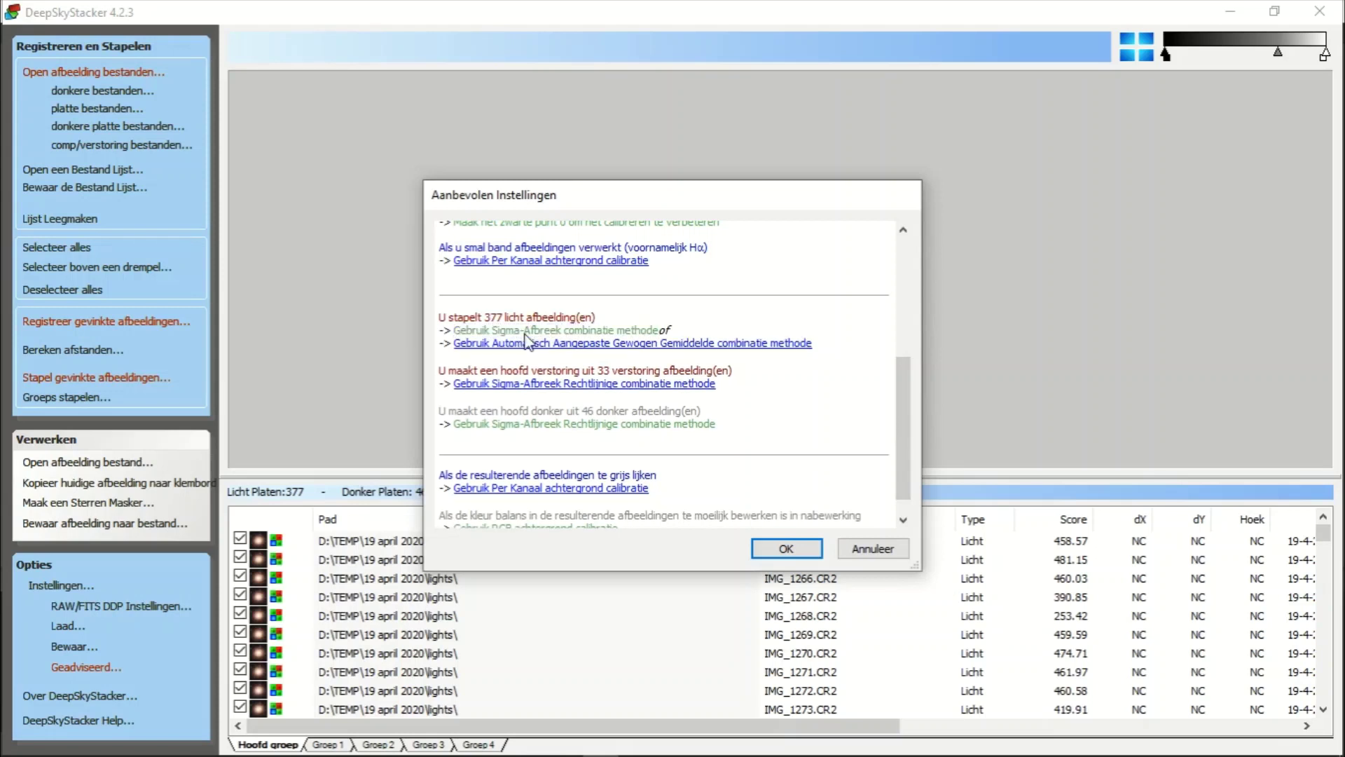
click(520, 384)
drag(900, 421, 909, 485)
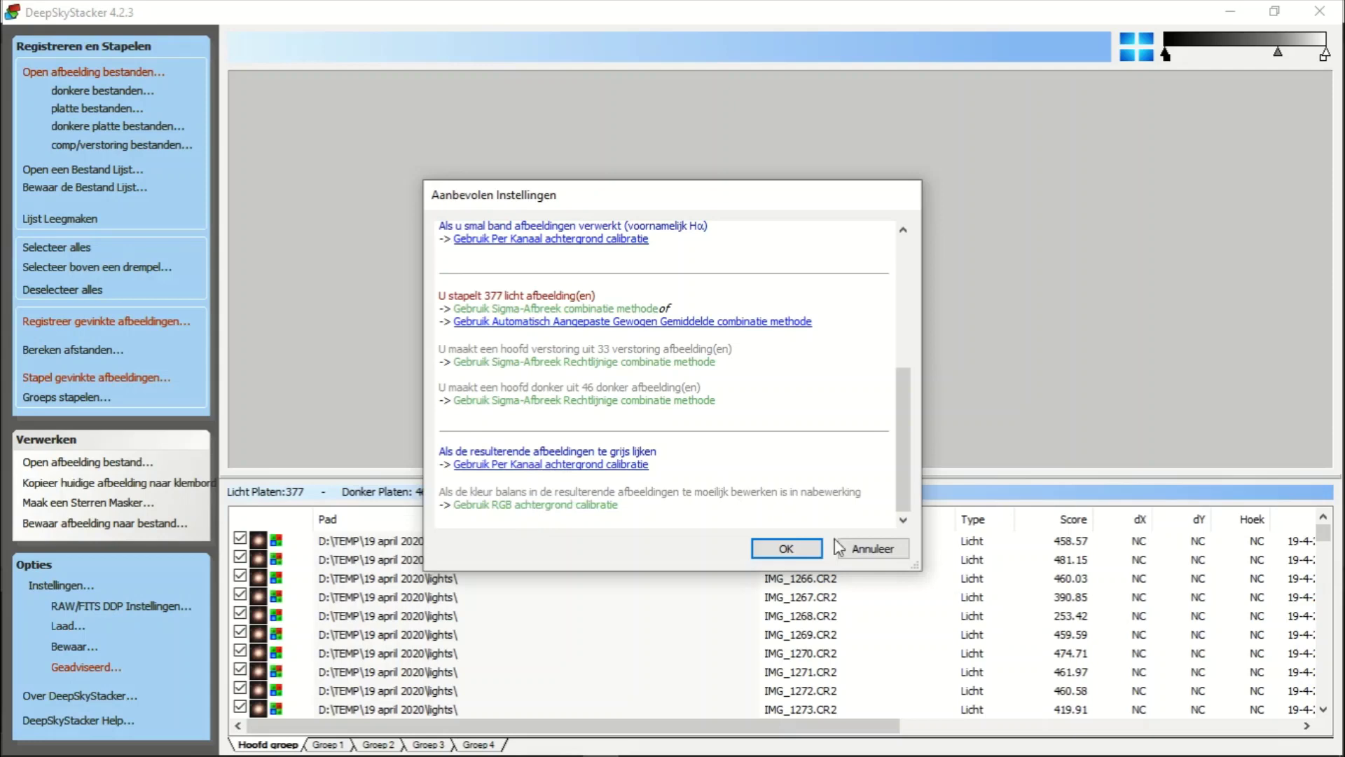
- Accept the recommendations and, in the stacking parameters, try Intersection and Standard modes before keeping Mosaic
click(788, 550)
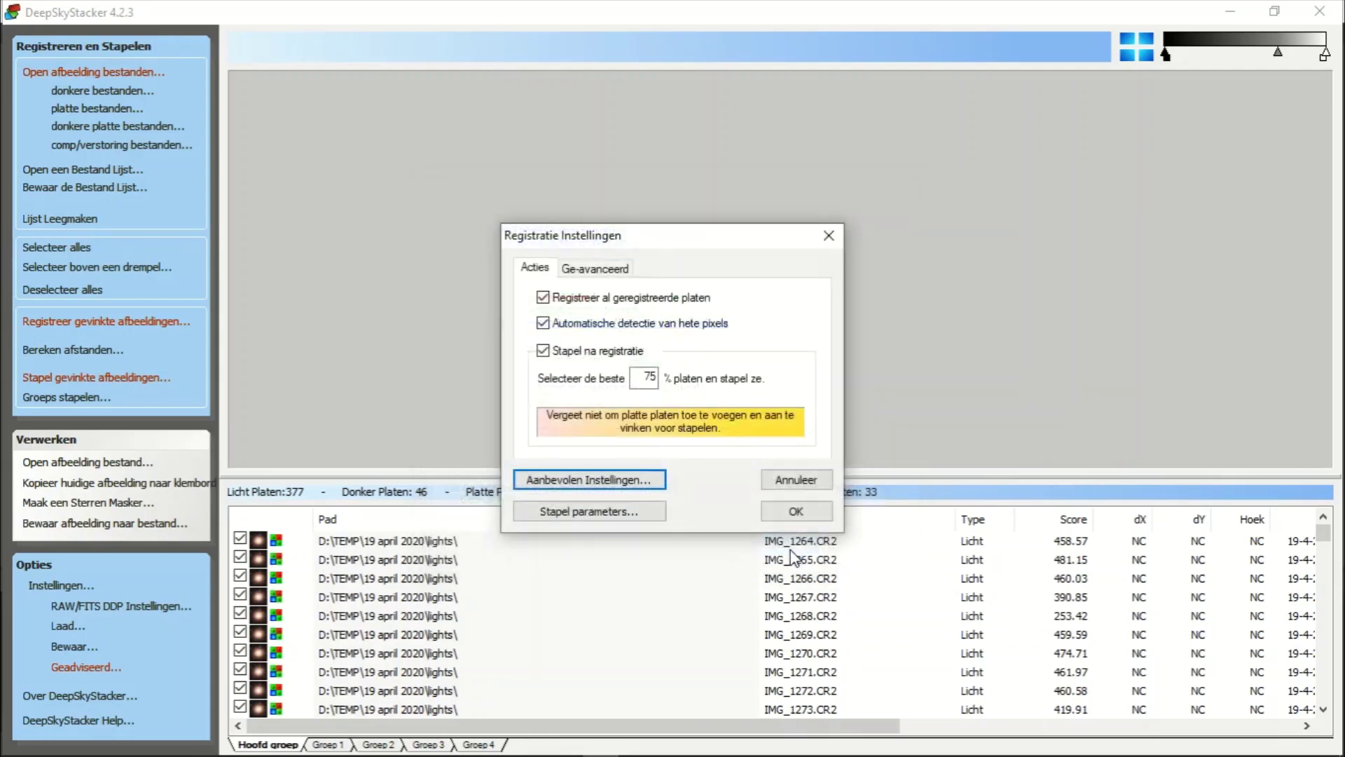
click(617, 515)
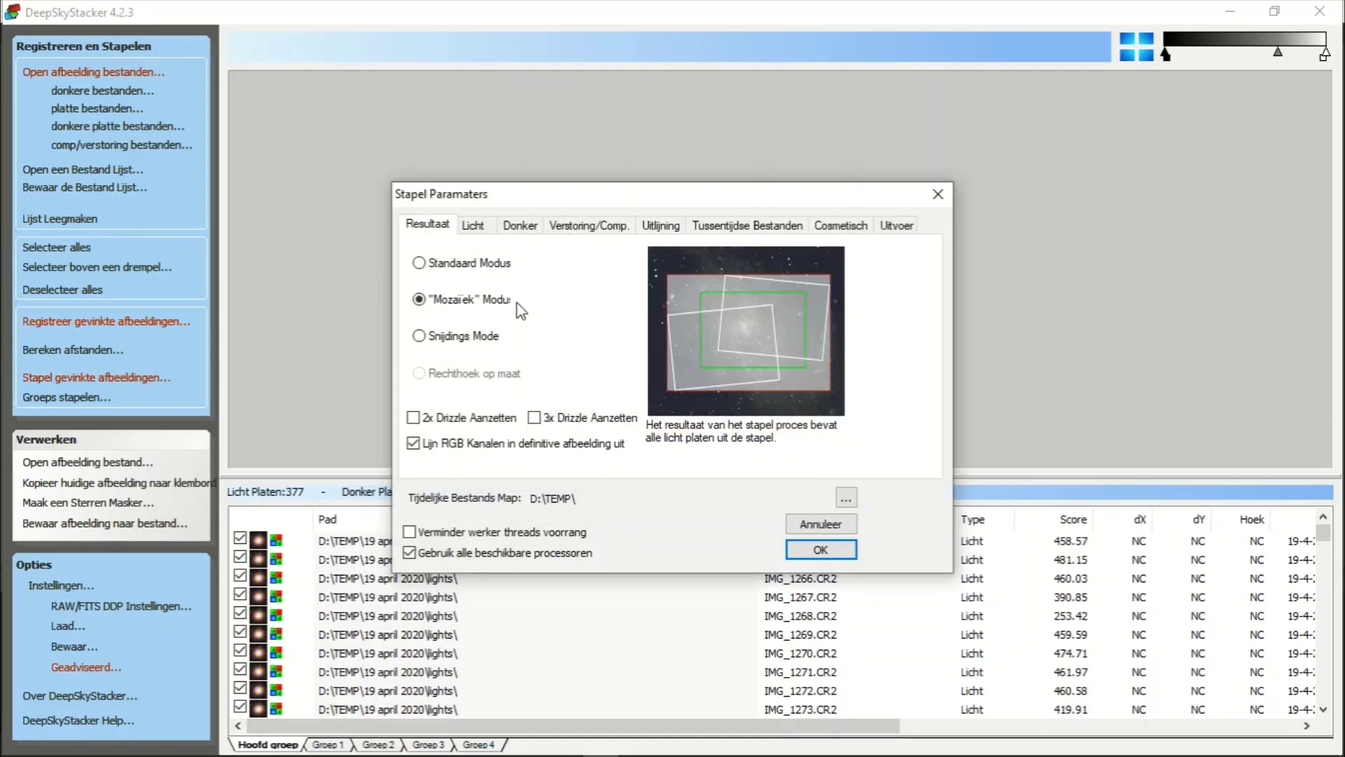
click(427, 342)
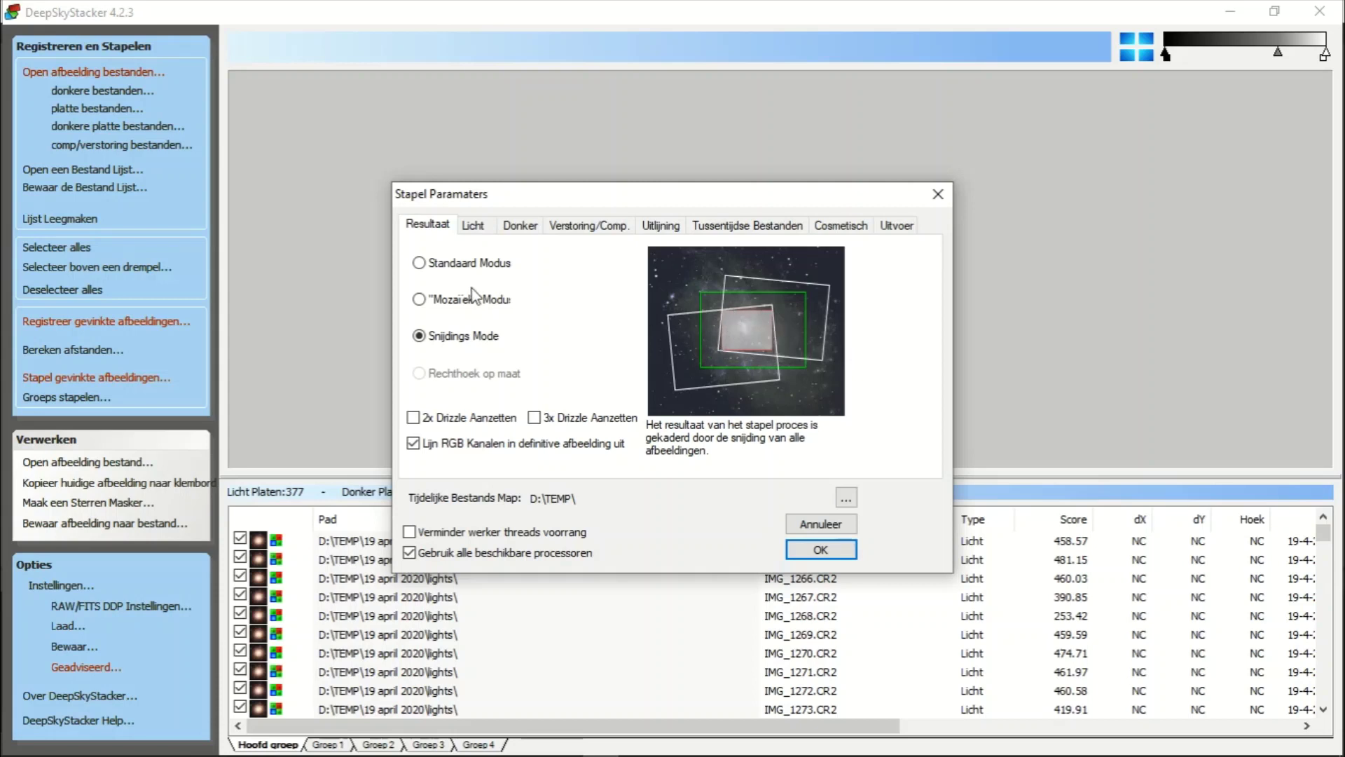
click(457, 300)
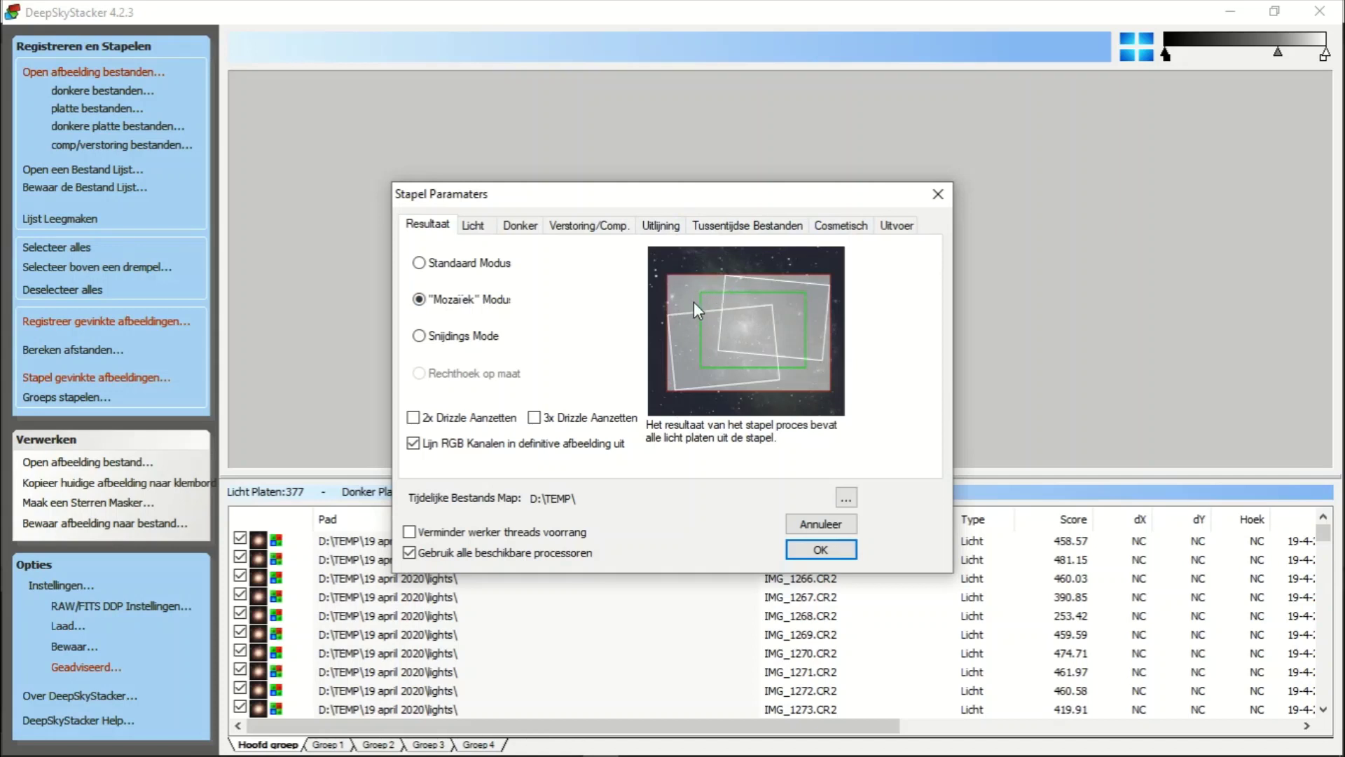
click(428, 264)
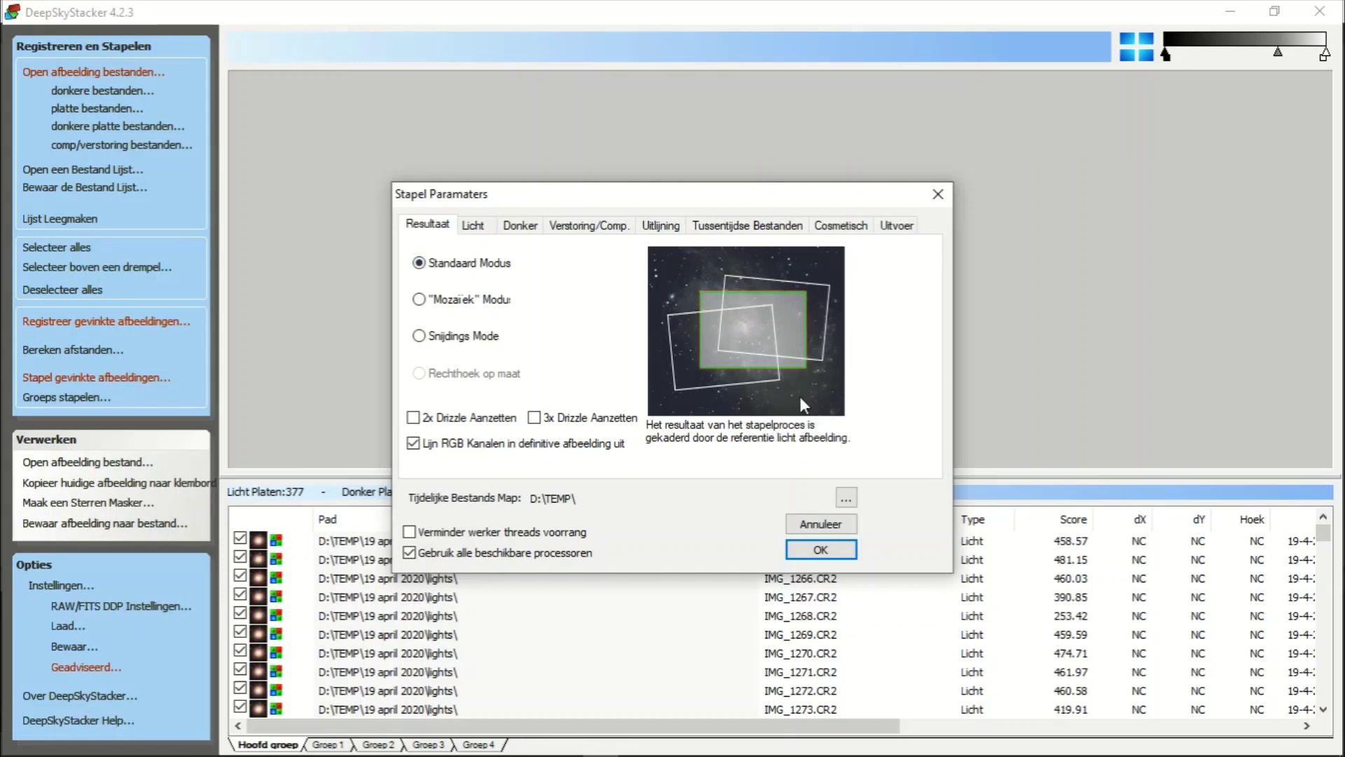
click(455, 301)
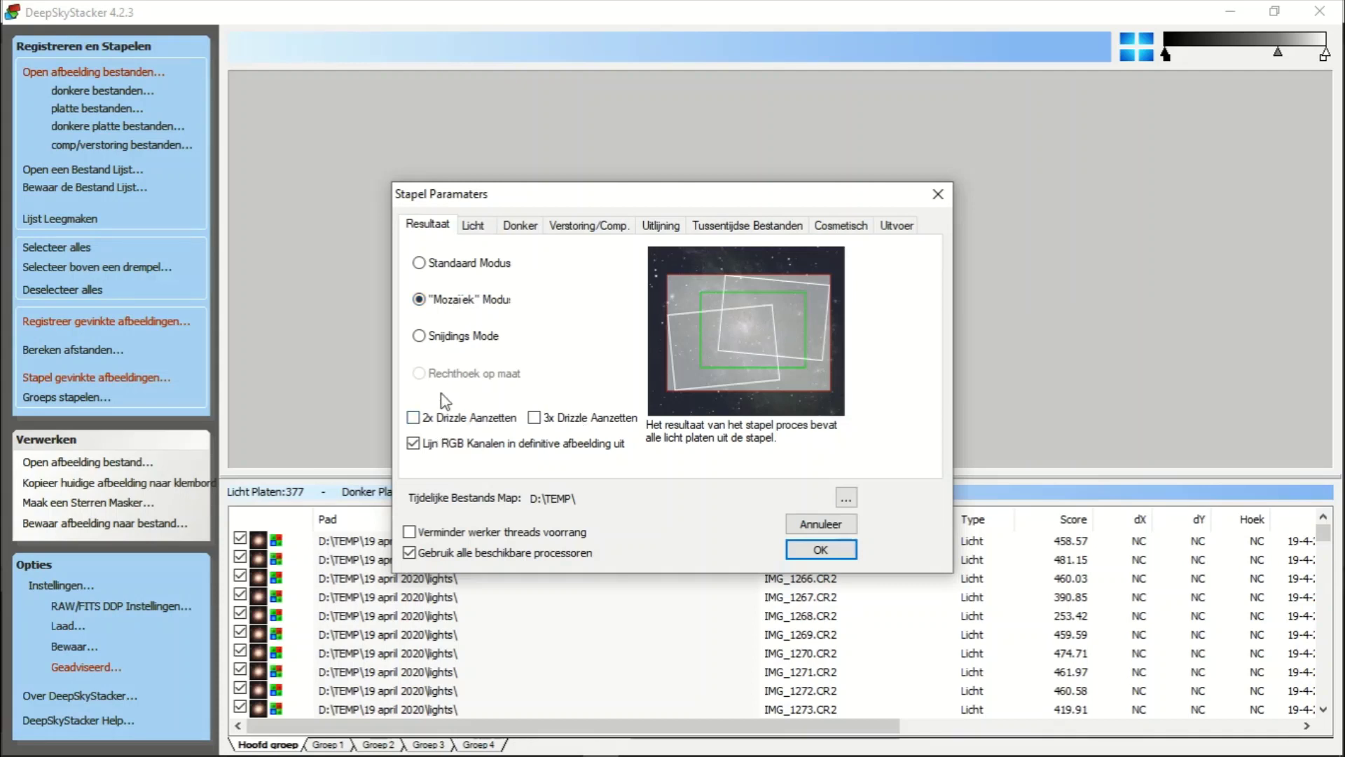
- Review the light, dark, bias, intermediate, hot/cold pixel and output tabs, then confirm the stacking parameters
click(474, 225)
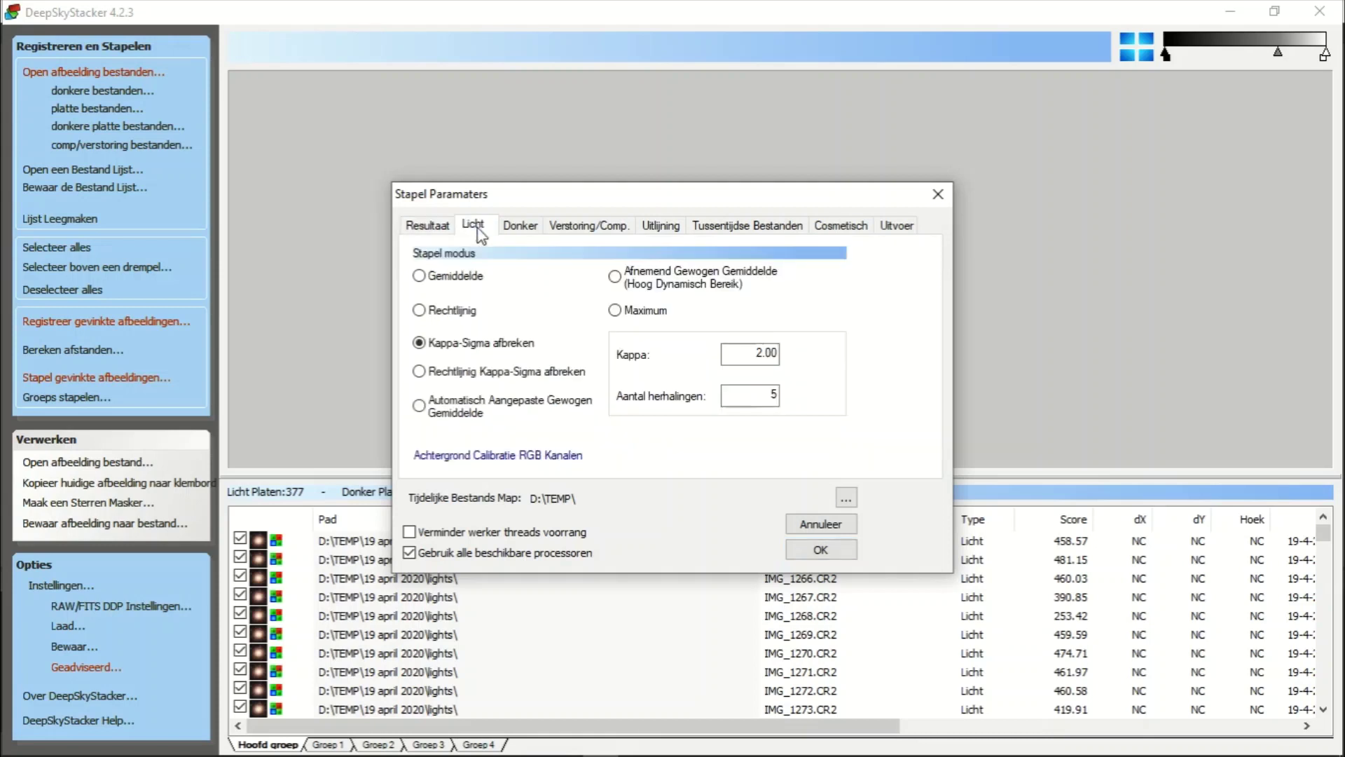
click(529, 225)
click(475, 228)
click(518, 226)
click(575, 226)
click(650, 225)
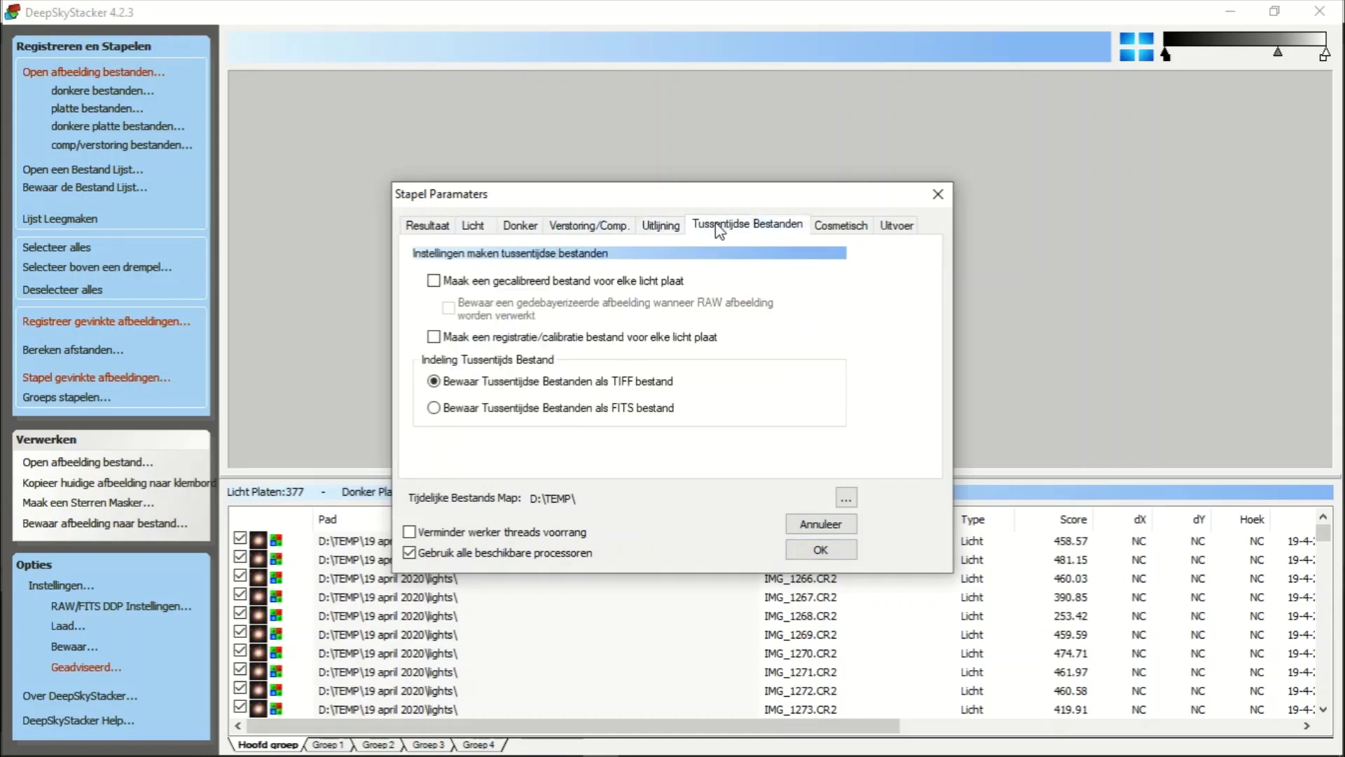
click(842, 226)
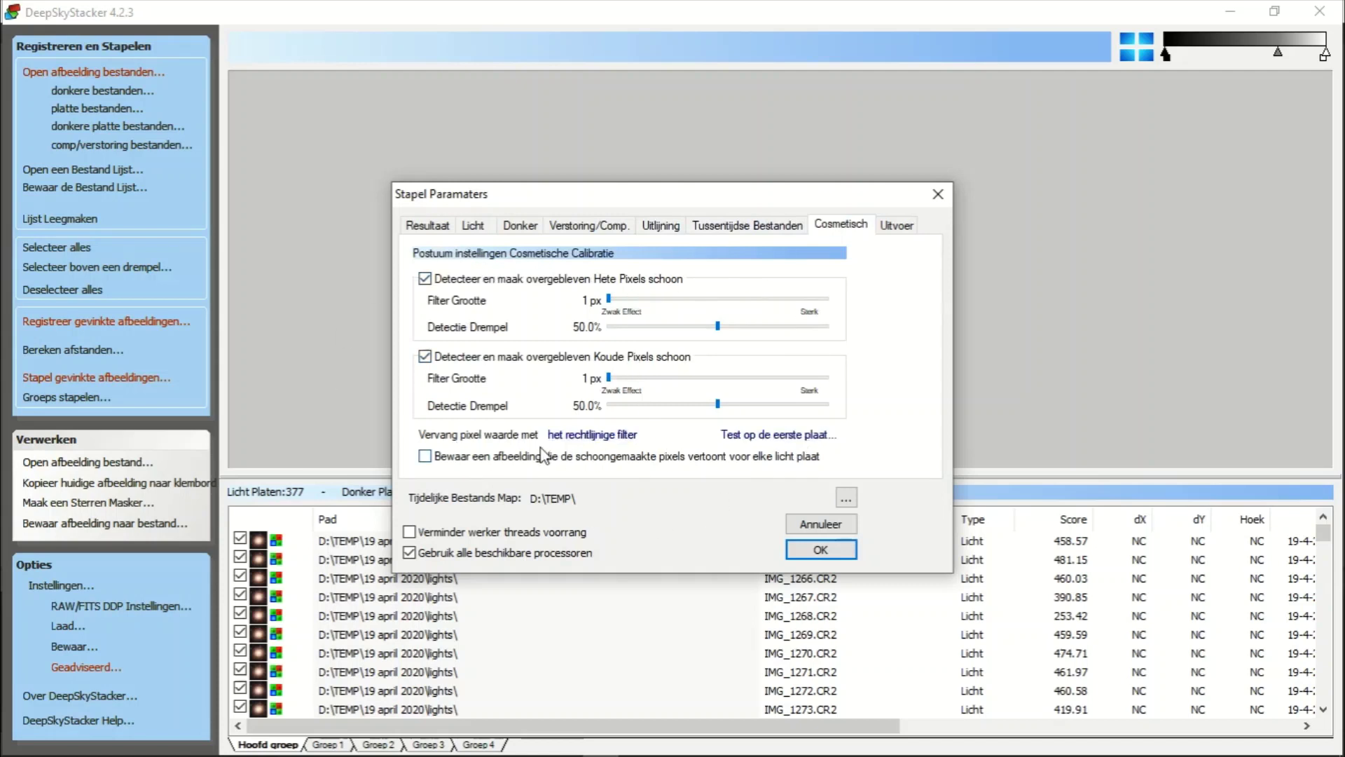
click(898, 226)
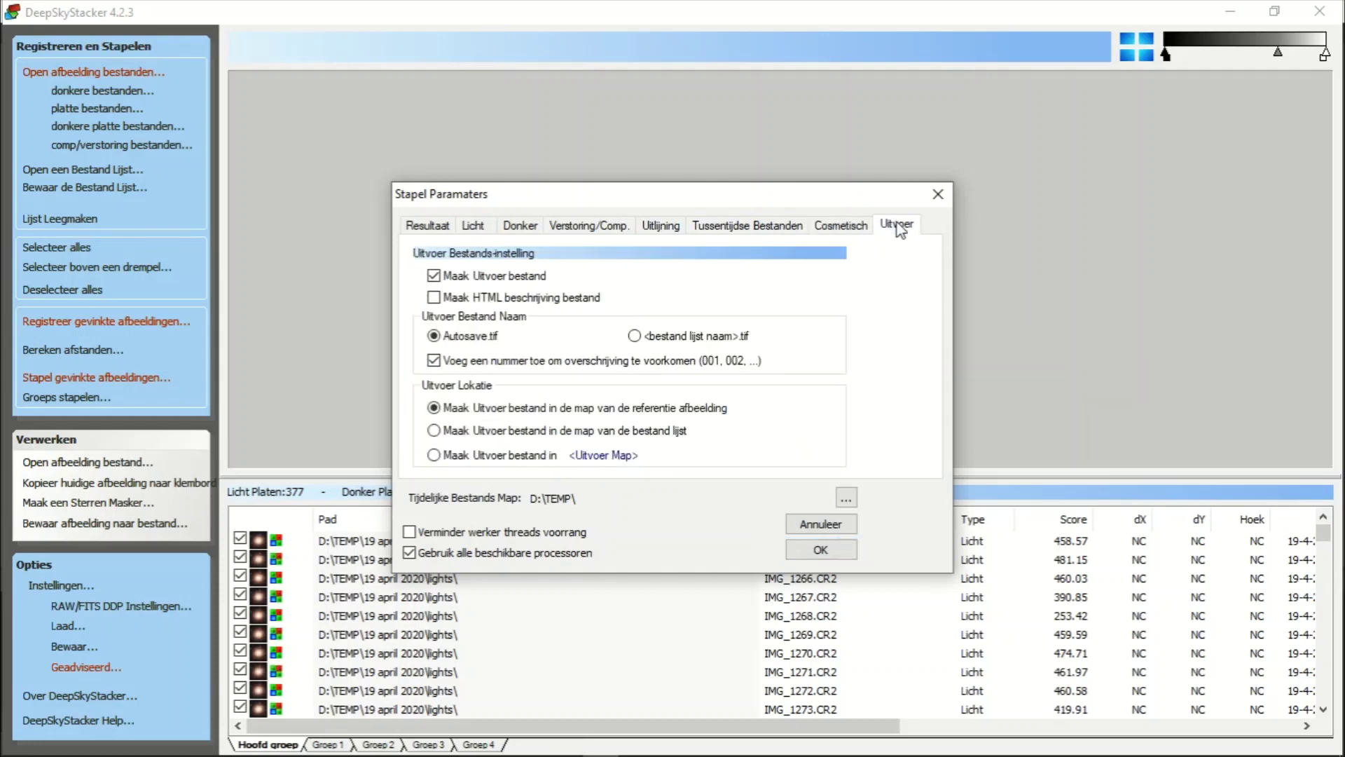
click(817, 550)
- Confirm the registration settings, review the stacking steps summary, and start stacking the checked frames
click(798, 514)
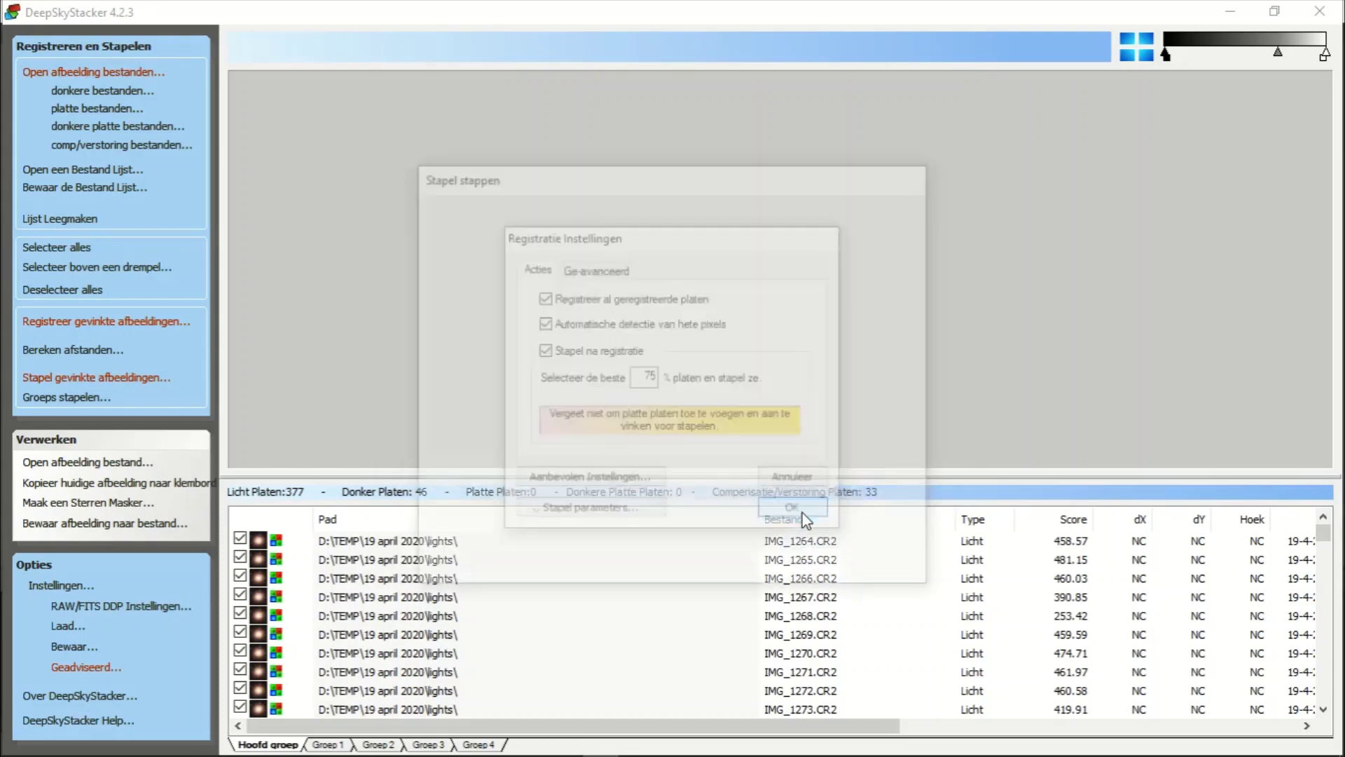
mouse_move(913, 243)
mouse_down()
mouse_move(915, 416)
mouse_move(911, 231)
mouse_up()
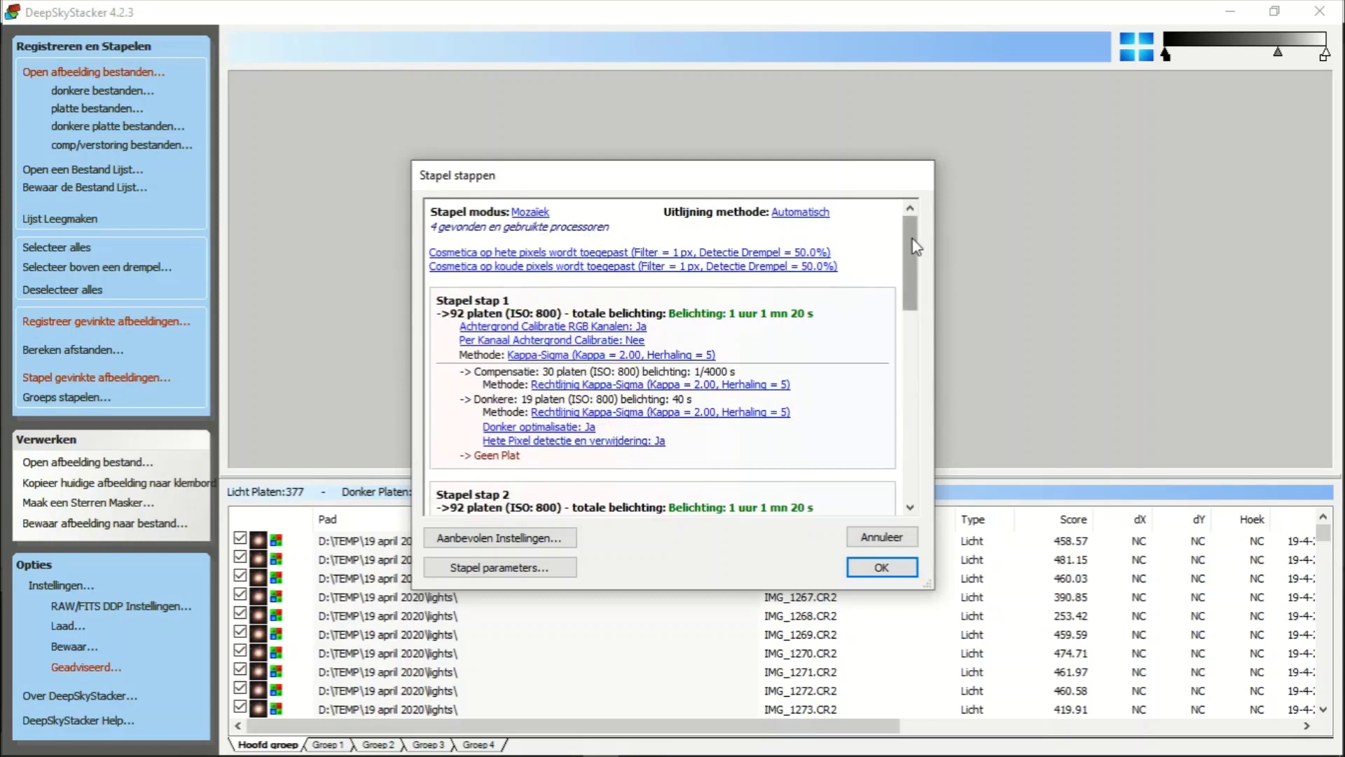
drag(911, 245, 910, 431)
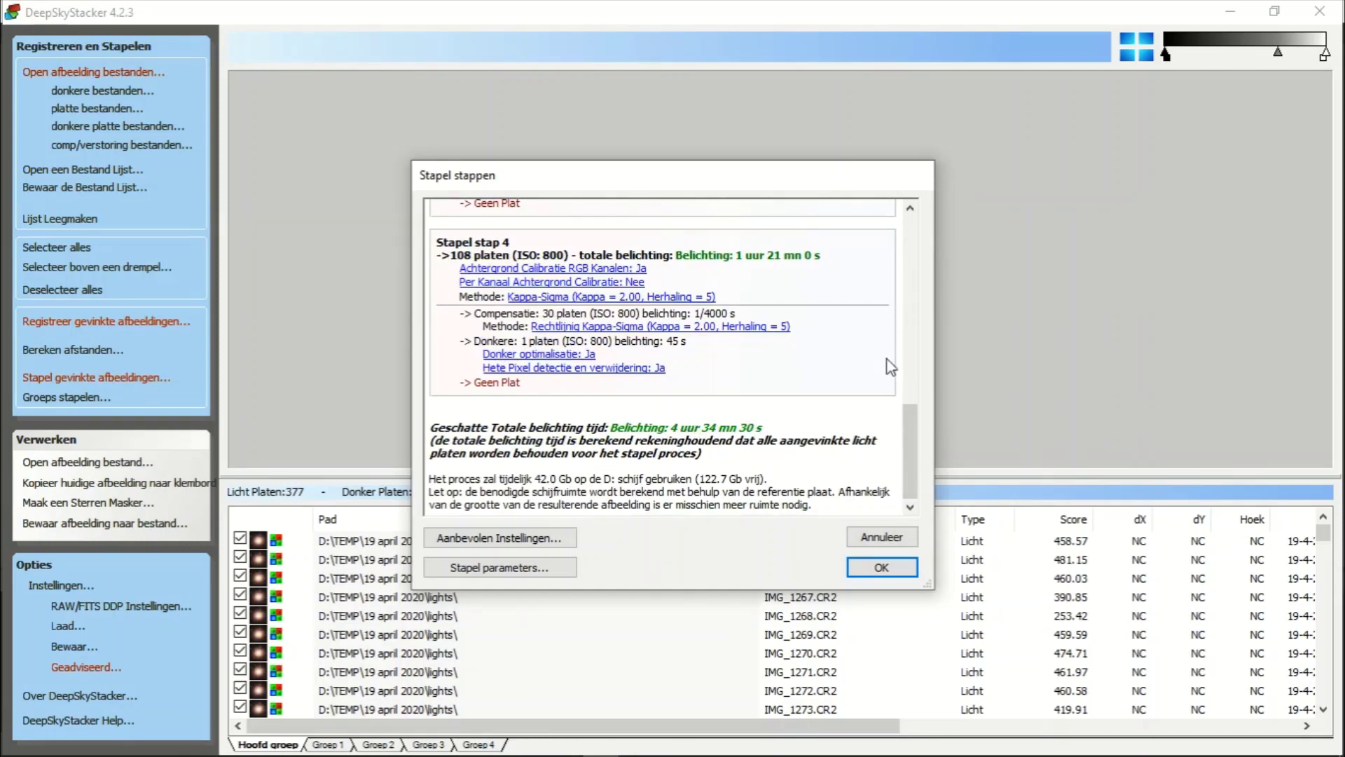
mouse_move(910, 420)
mouse_down()
mouse_move(924, 348)
mouse_move(920, 450)
mouse_up()
click(881, 569)
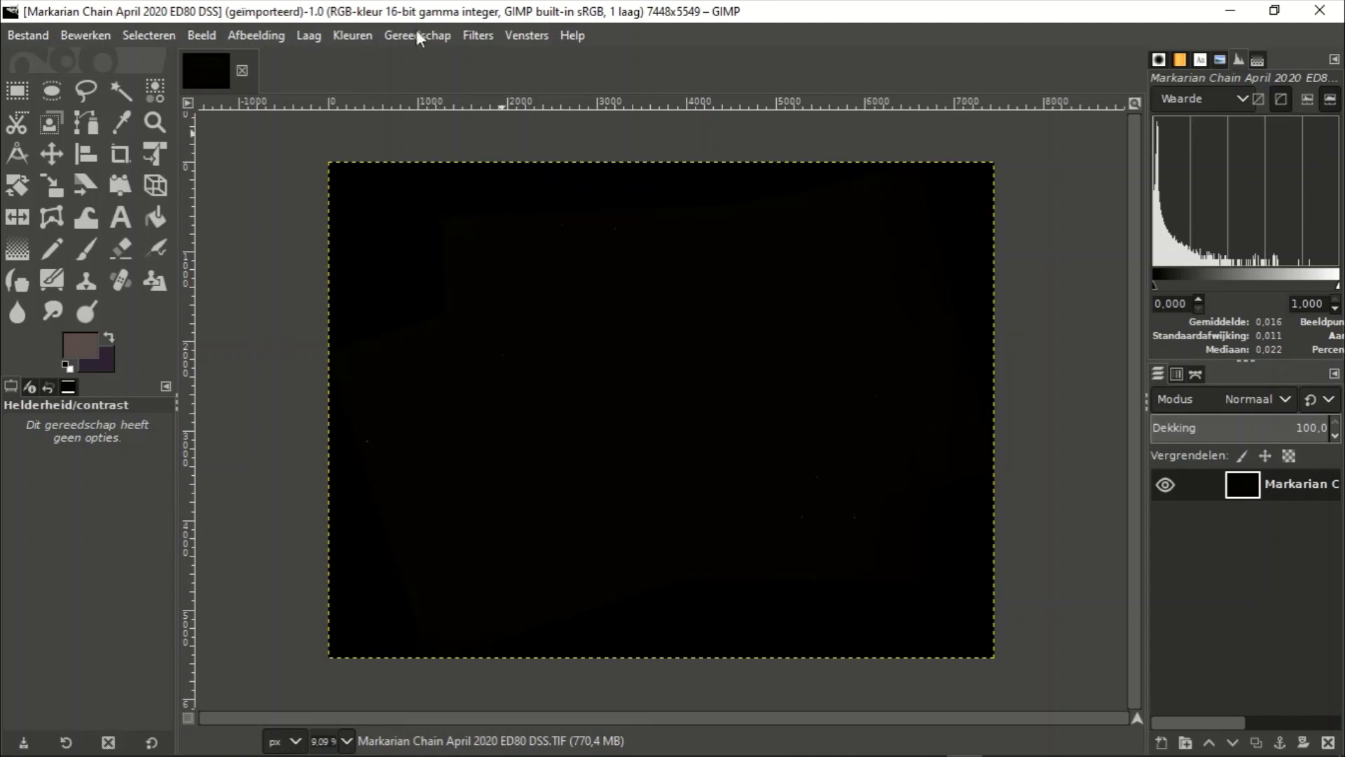
- Open Colors > Levels on the stacked image and move the Levels dialog to the right
click(353, 36)
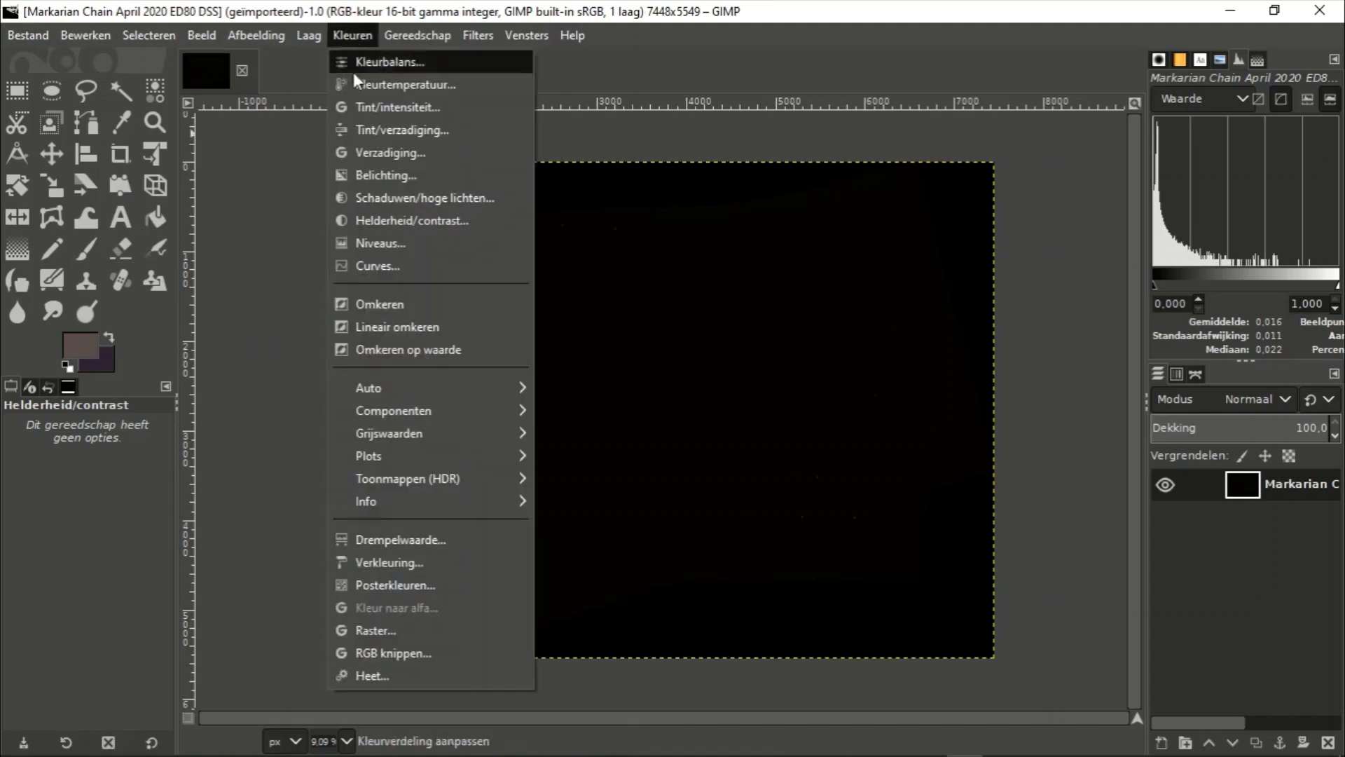
click(371, 241)
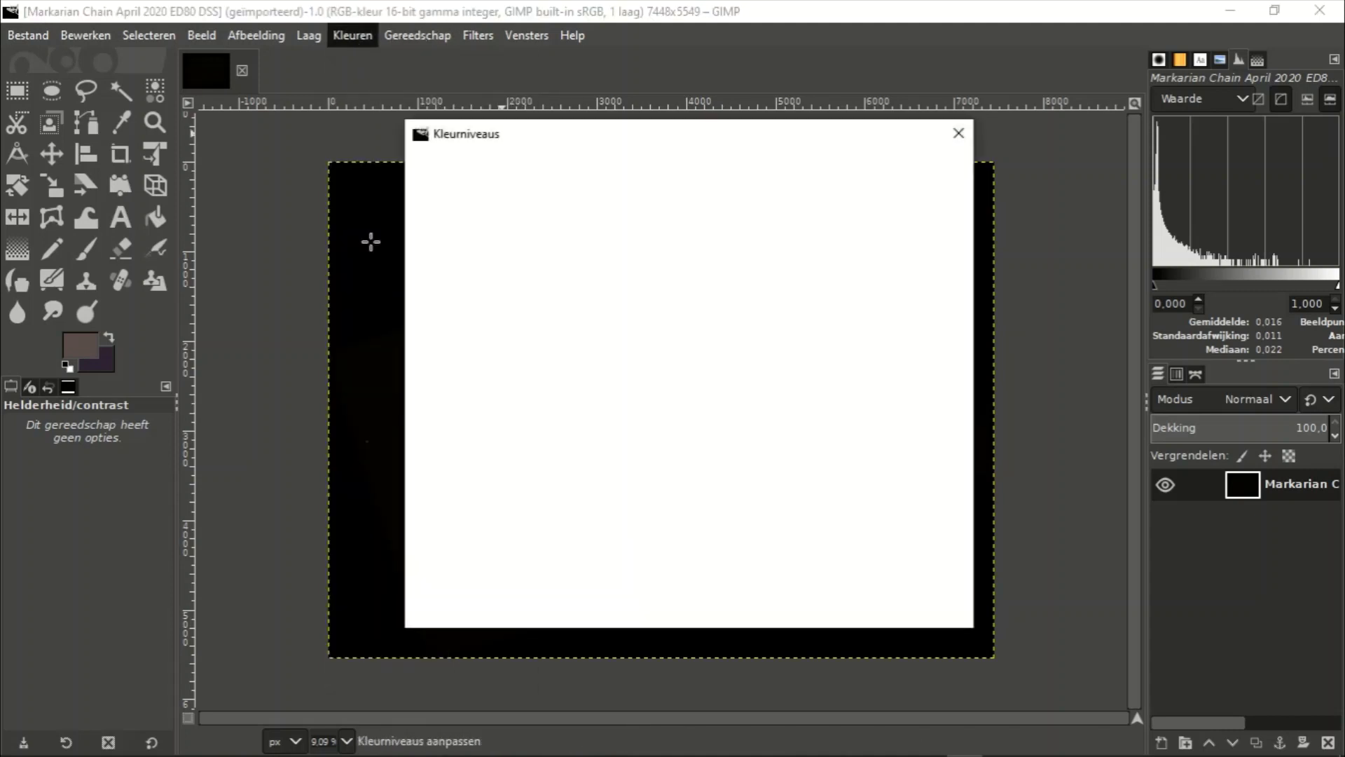
mouse_move(654, 138)
mouse_down()
mouse_move(1025, 169)
mouse_move(969, 77)
mouse_up()
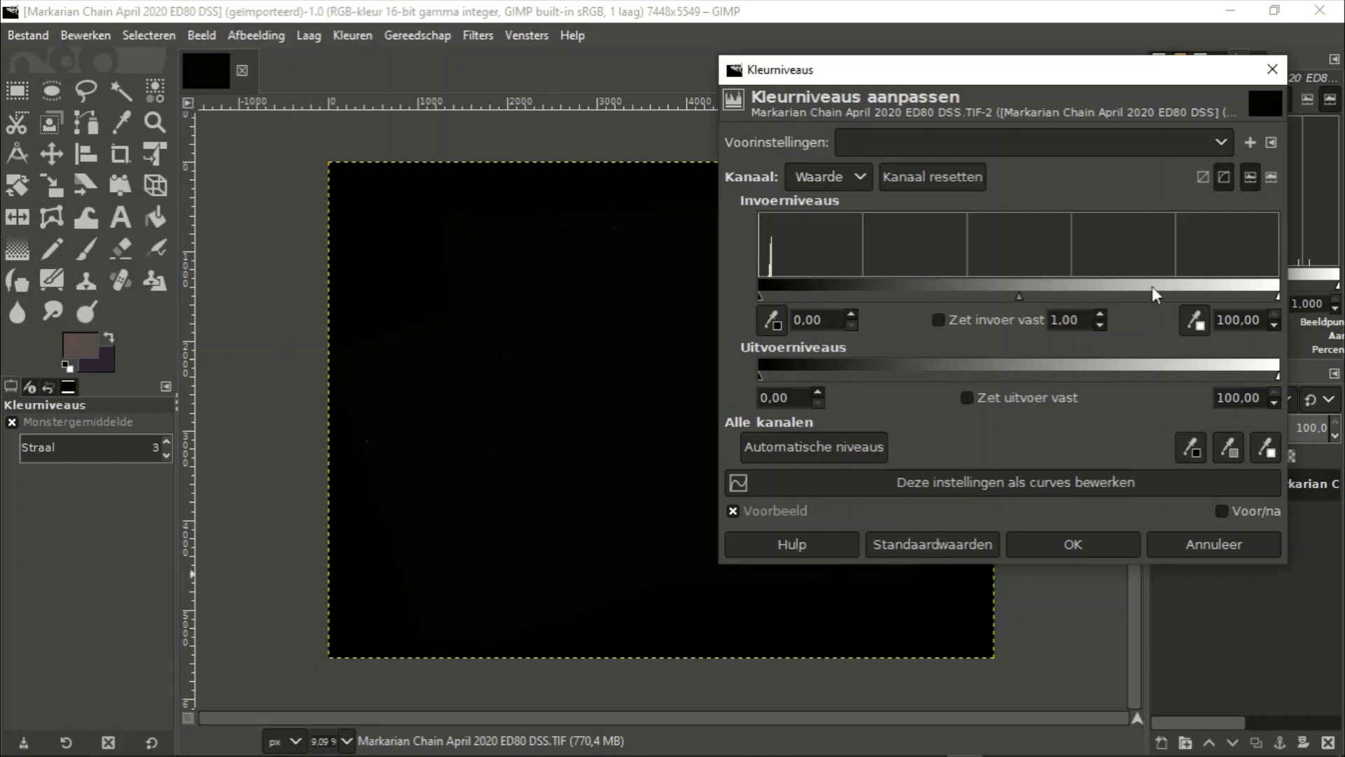
- After trying the logarithmic histogram view, apply Levels with gamma lifted to about 1.53
click(1200, 176)
click(1224, 178)
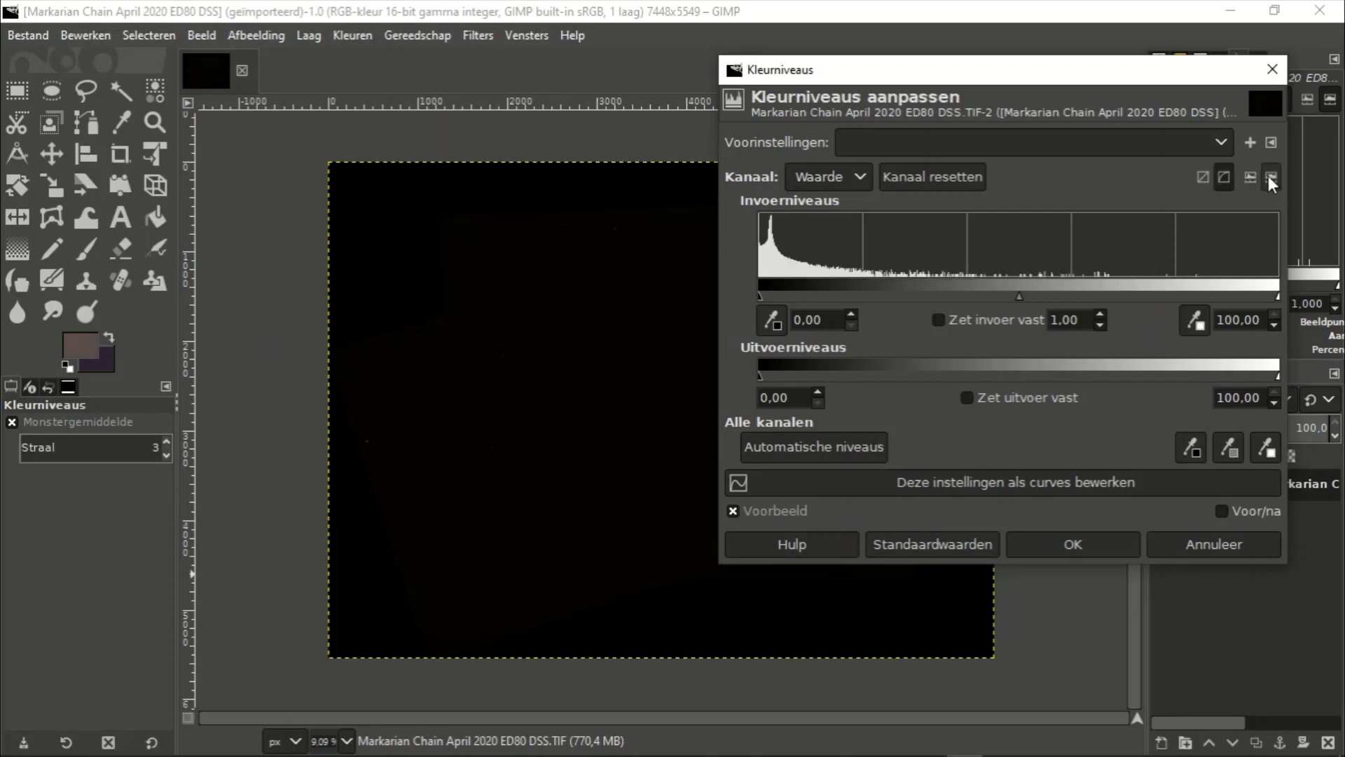
click(1254, 177)
click(1251, 175)
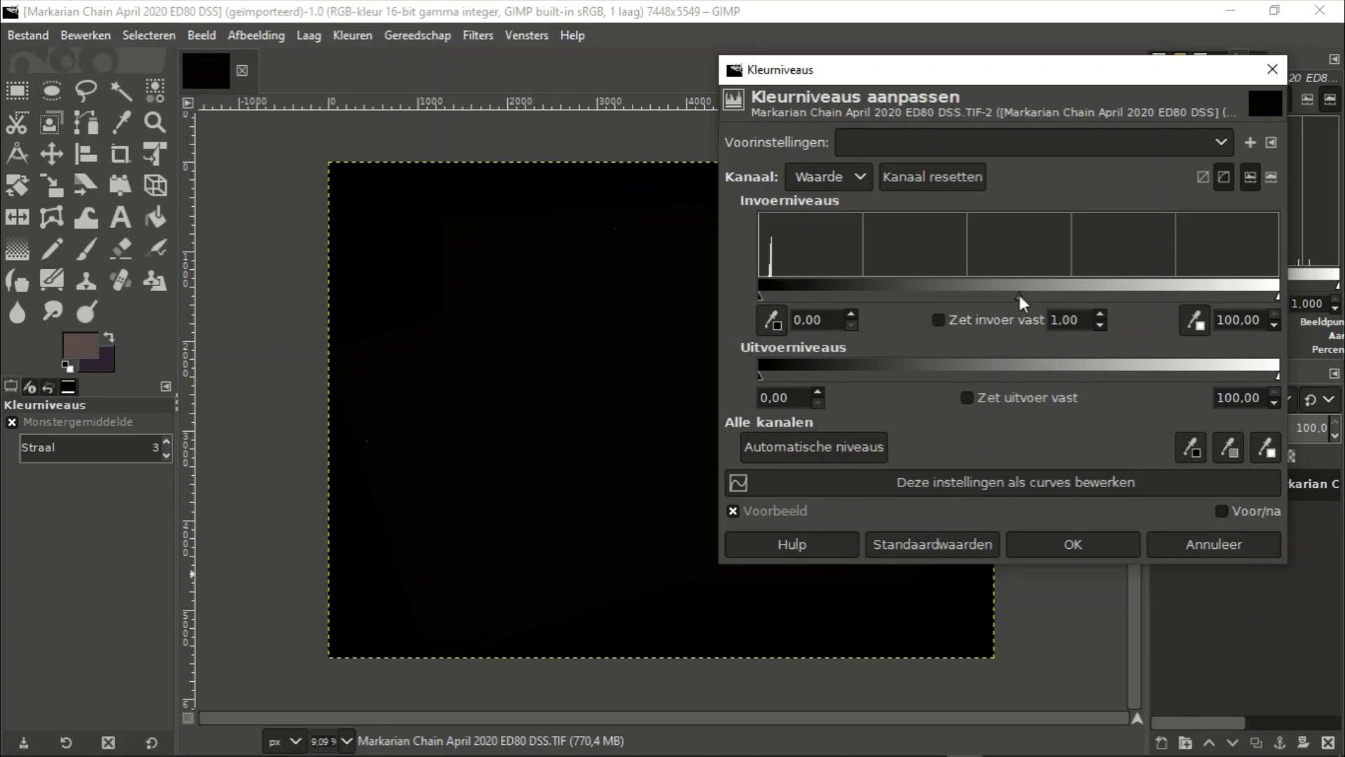
drag(1019, 294, 970, 298)
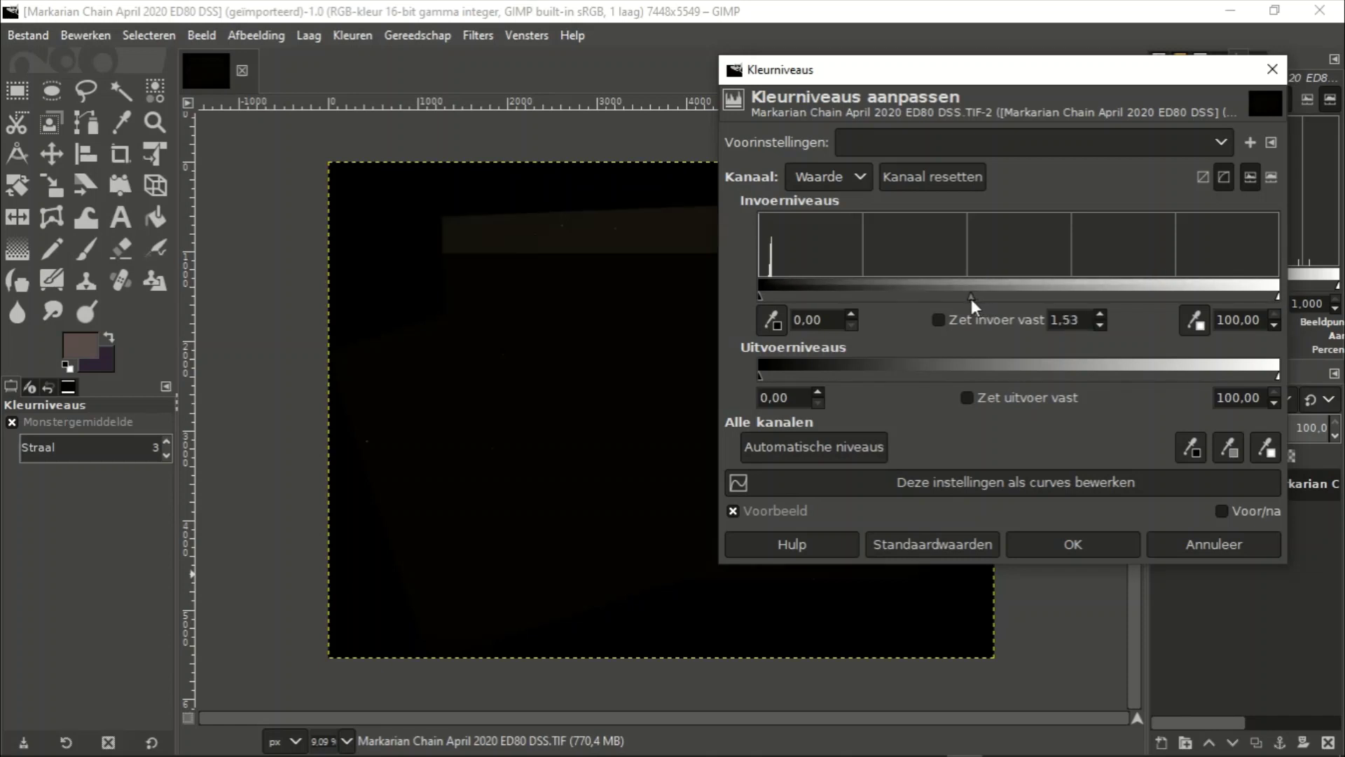
click(1099, 545)
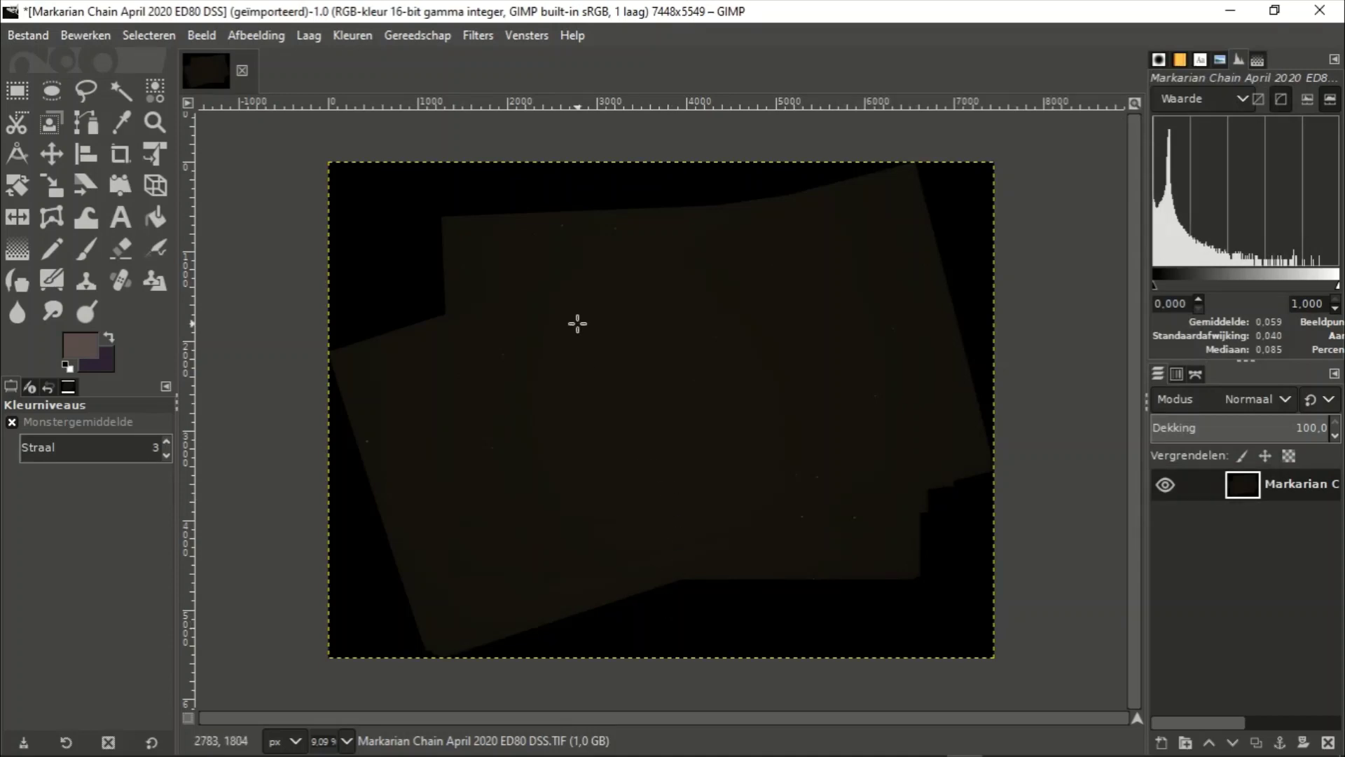
- Apply a Levels pass raising the black point to 5.29
click(348, 36)
click(379, 245)
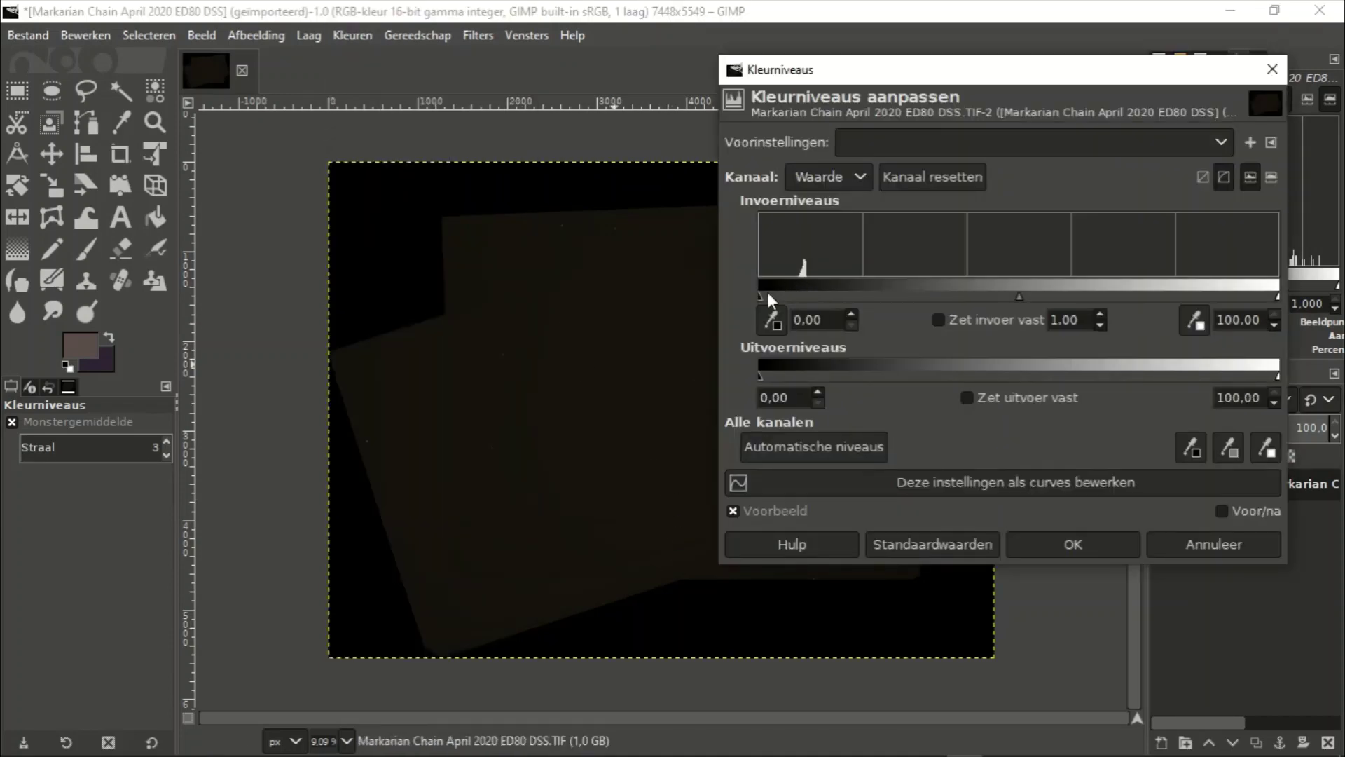
drag(759, 297, 786, 297)
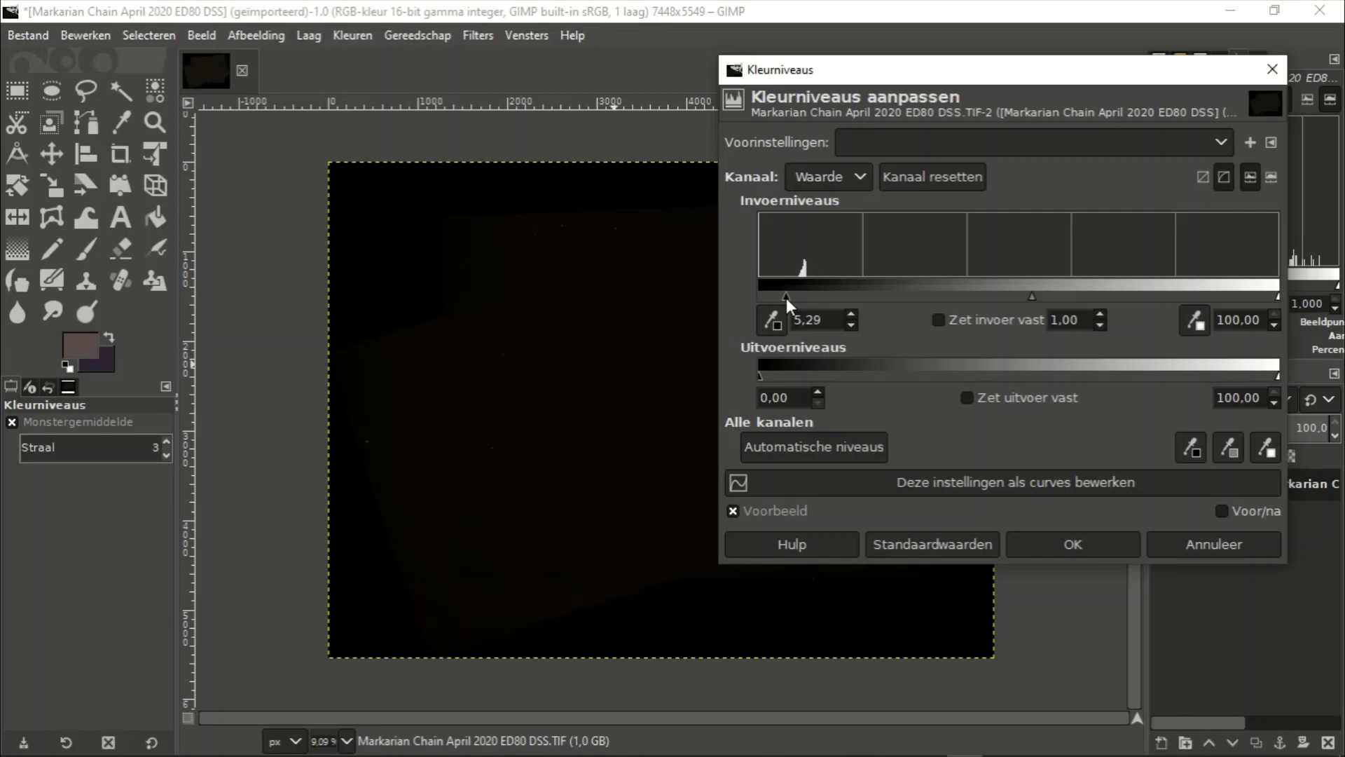
click(1079, 540)
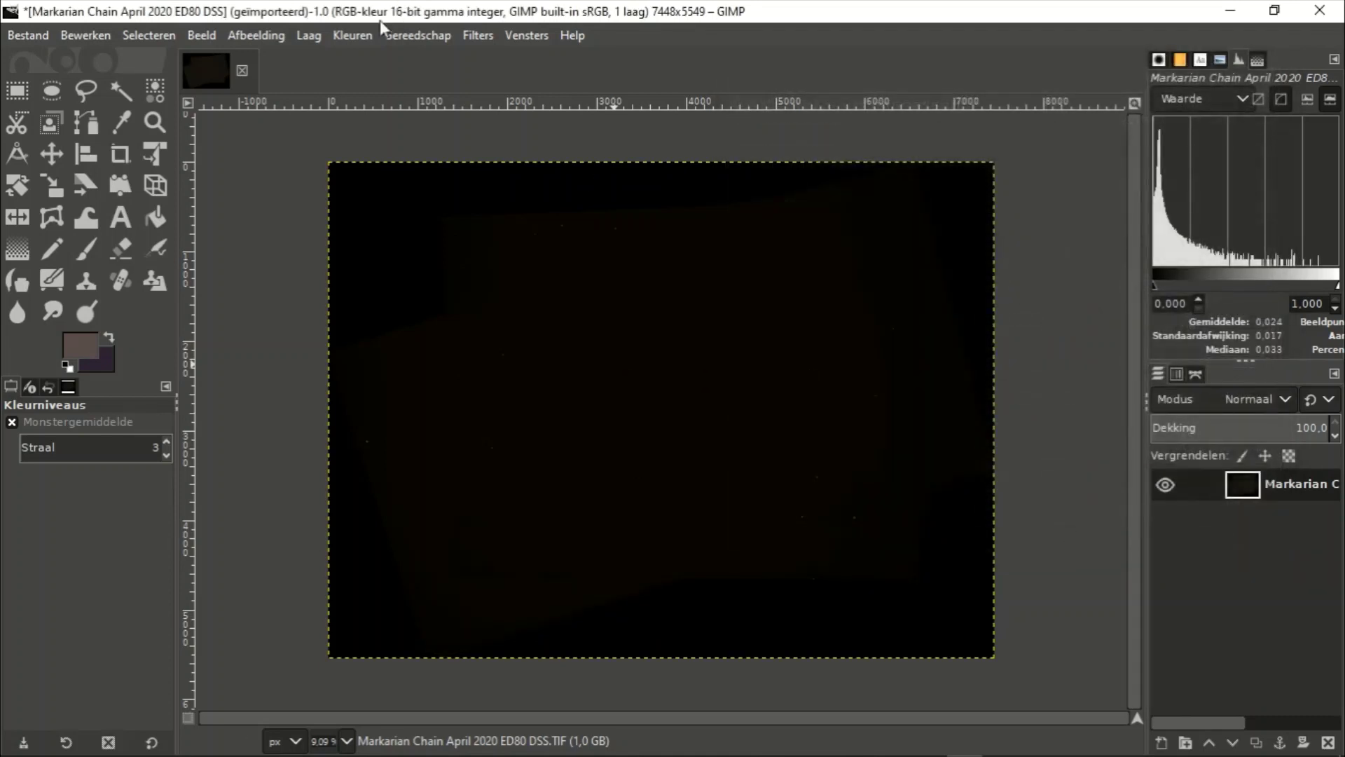
- Apply another Levels pass lifting the midtone gamma to 1.50
click(338, 37)
click(380, 244)
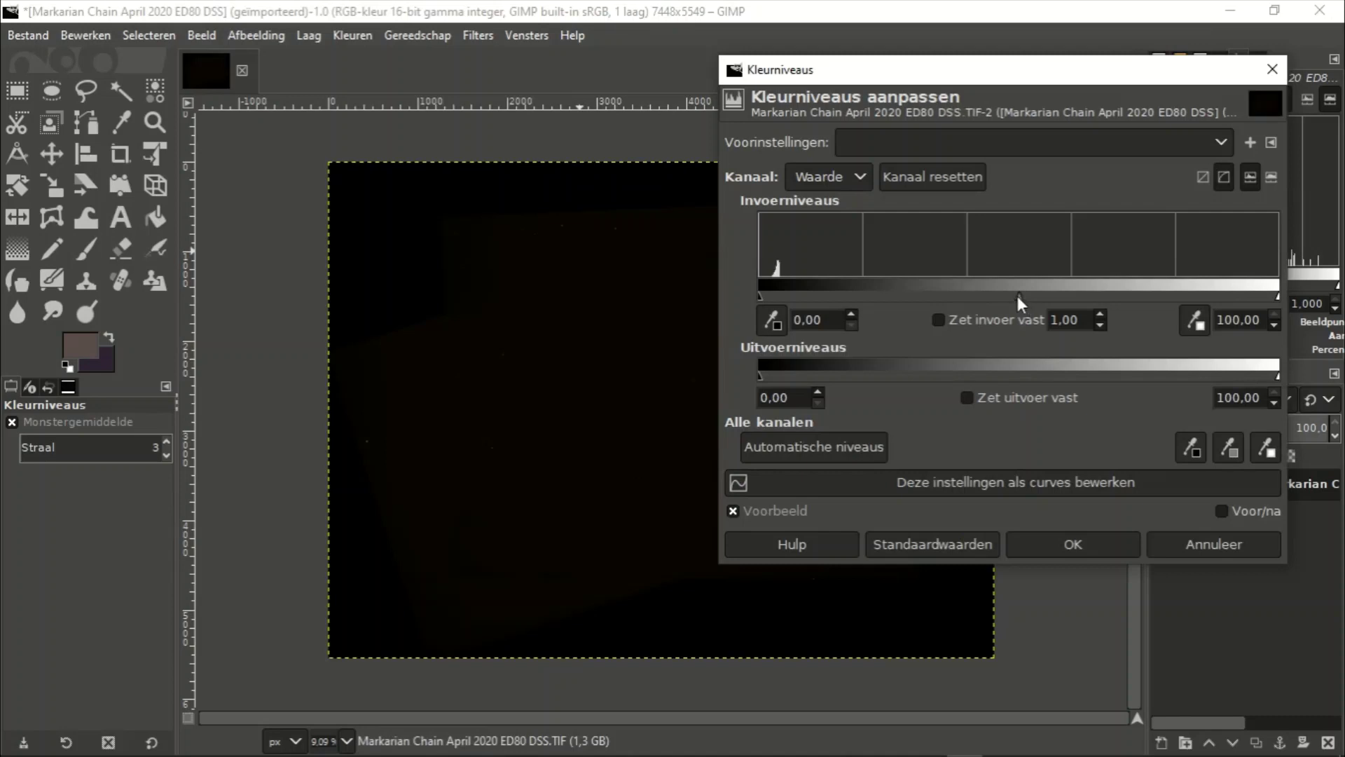
drag(1017, 296, 972, 303)
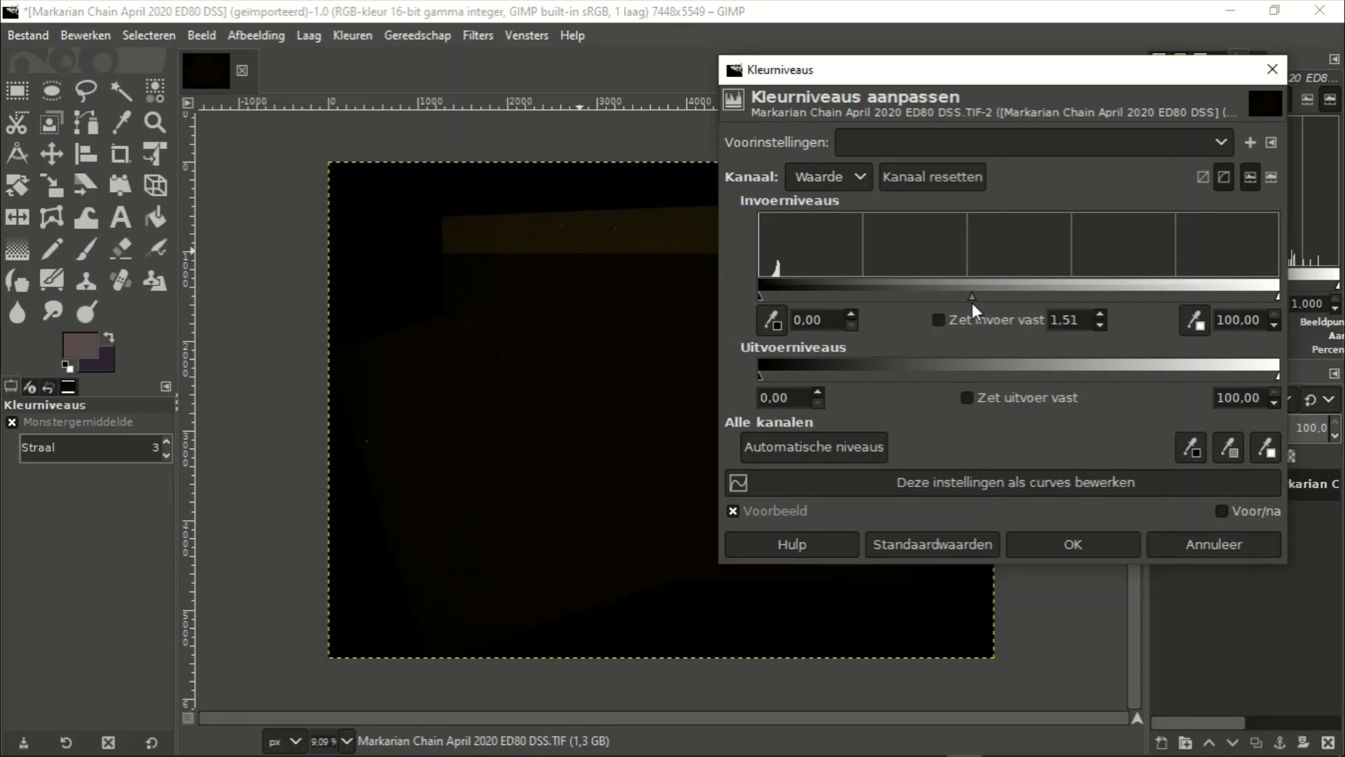
click(1100, 326)
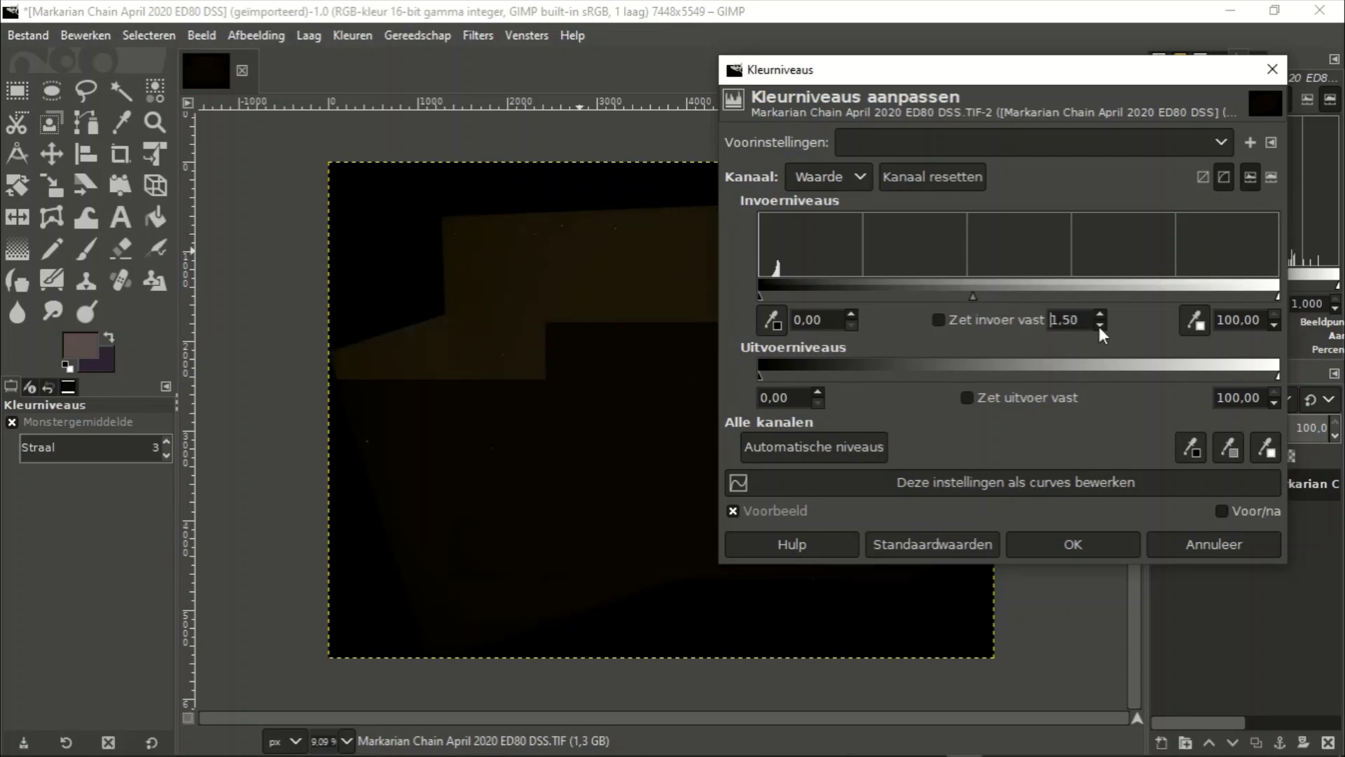
click(1062, 541)
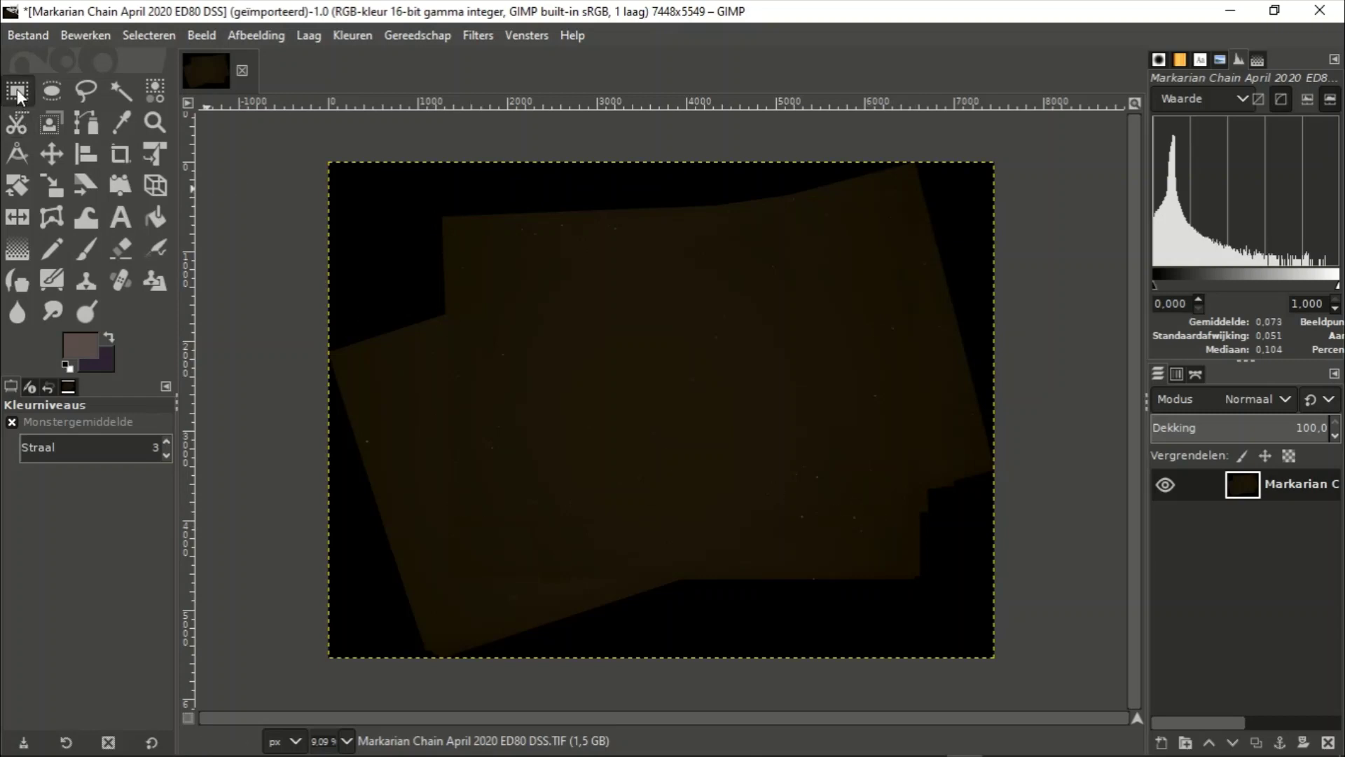
- Rectangle-select the central mosaic overlap and crop the image to it, giving 4279×2926
click(17, 90)
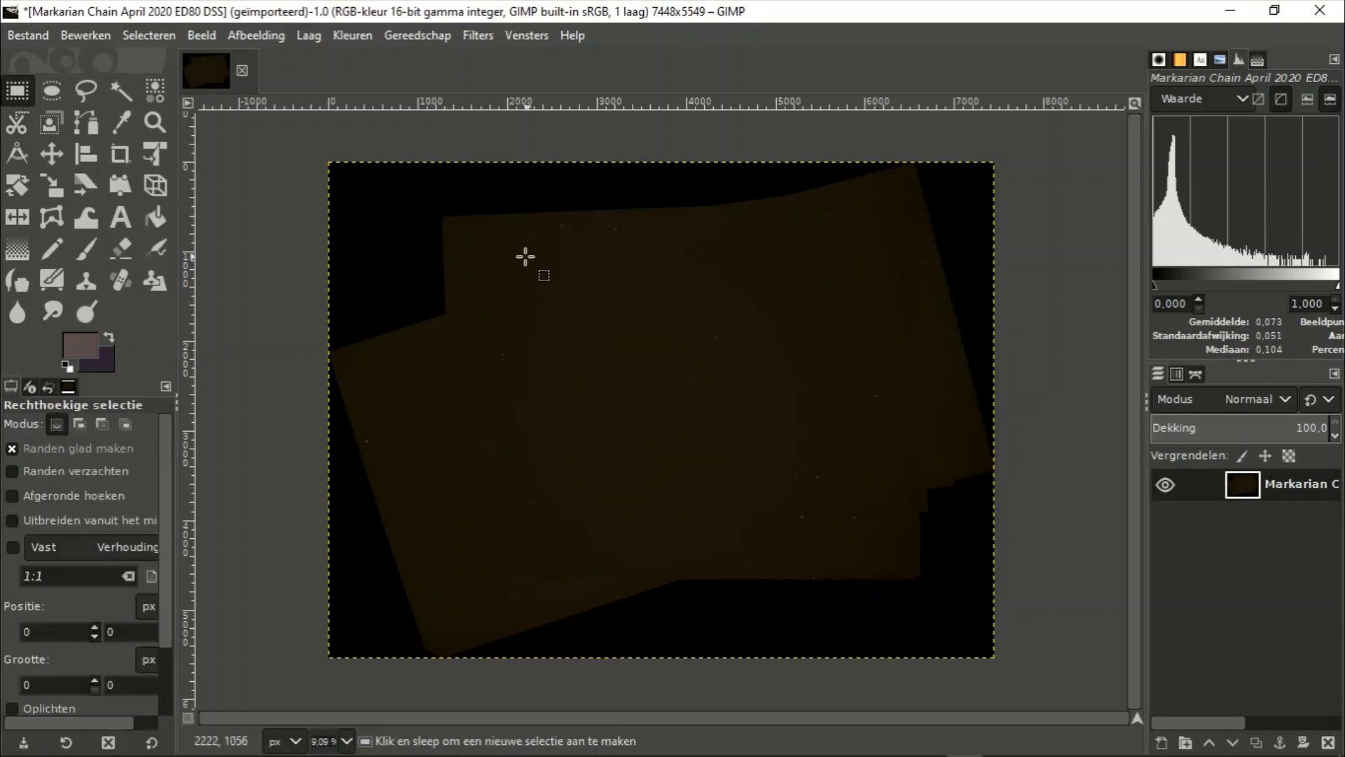
mouse_move(498, 254)
mouse_down()
mouse_move(811, 521)
mouse_move(881, 515)
mouse_up()
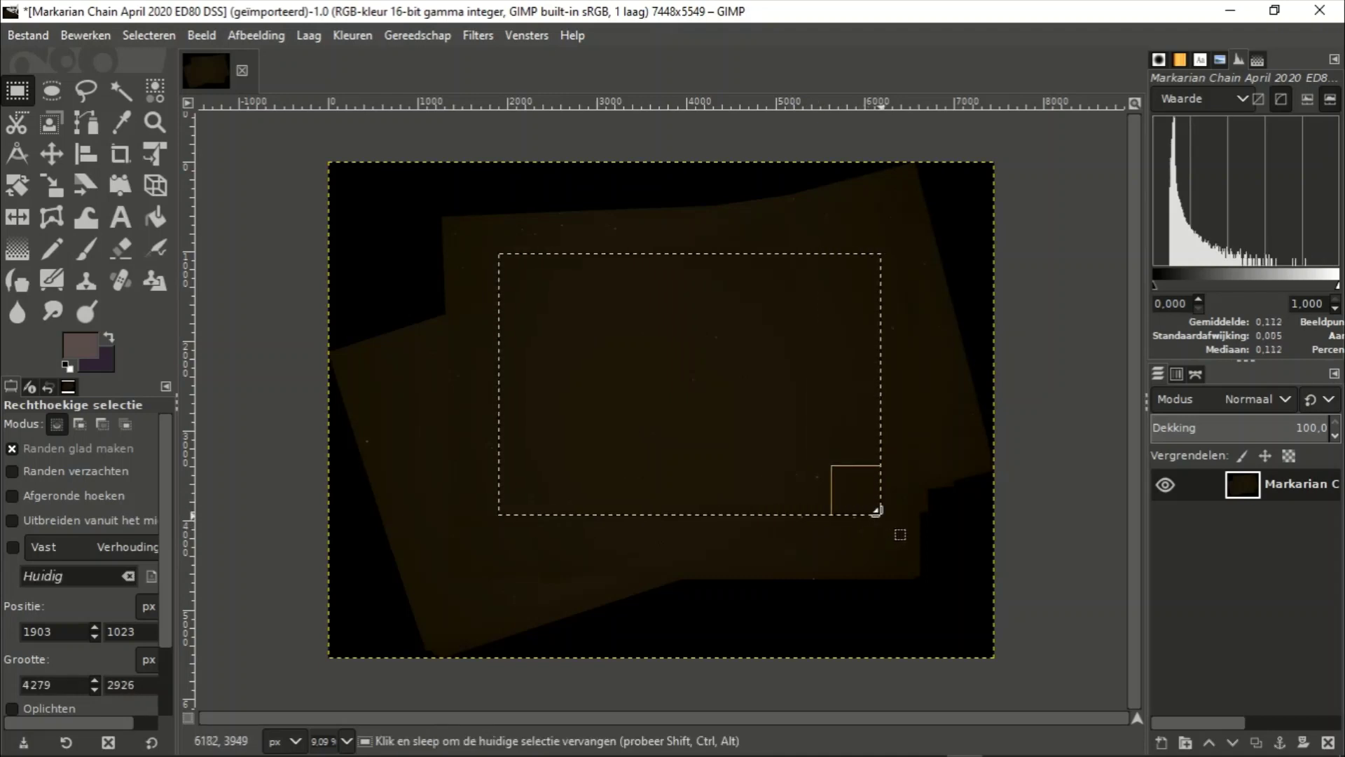
click(270, 36)
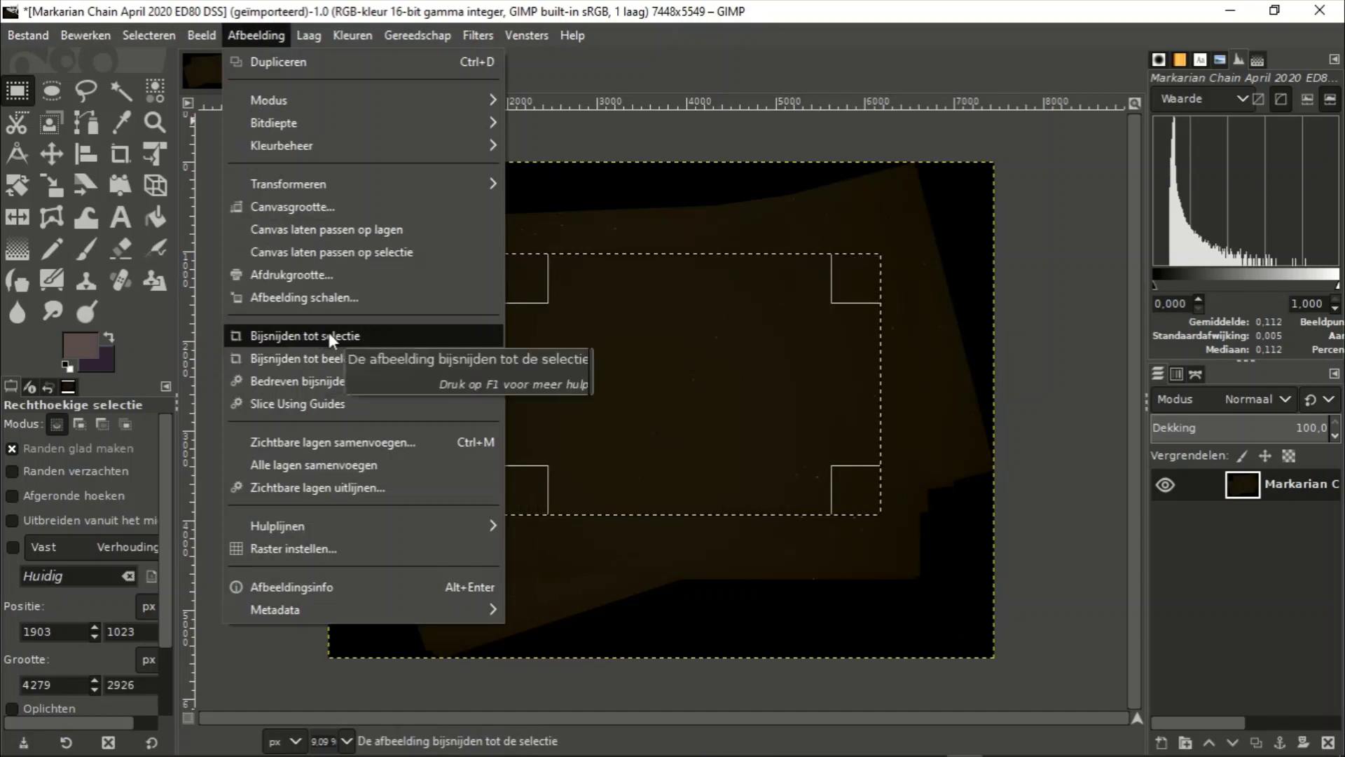
click(329, 336)
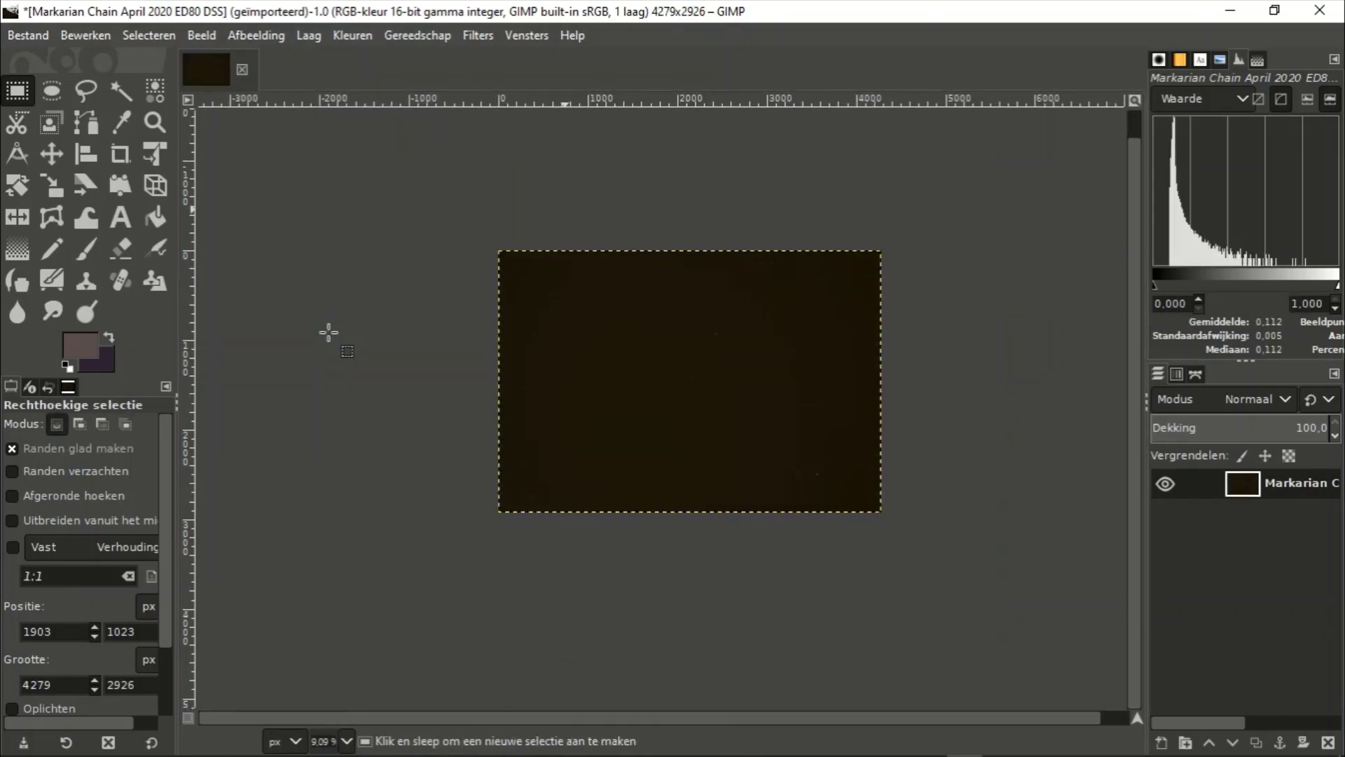
- Set a custom zoom ratio of 20% so the whole cropped image fits
click(203, 35)
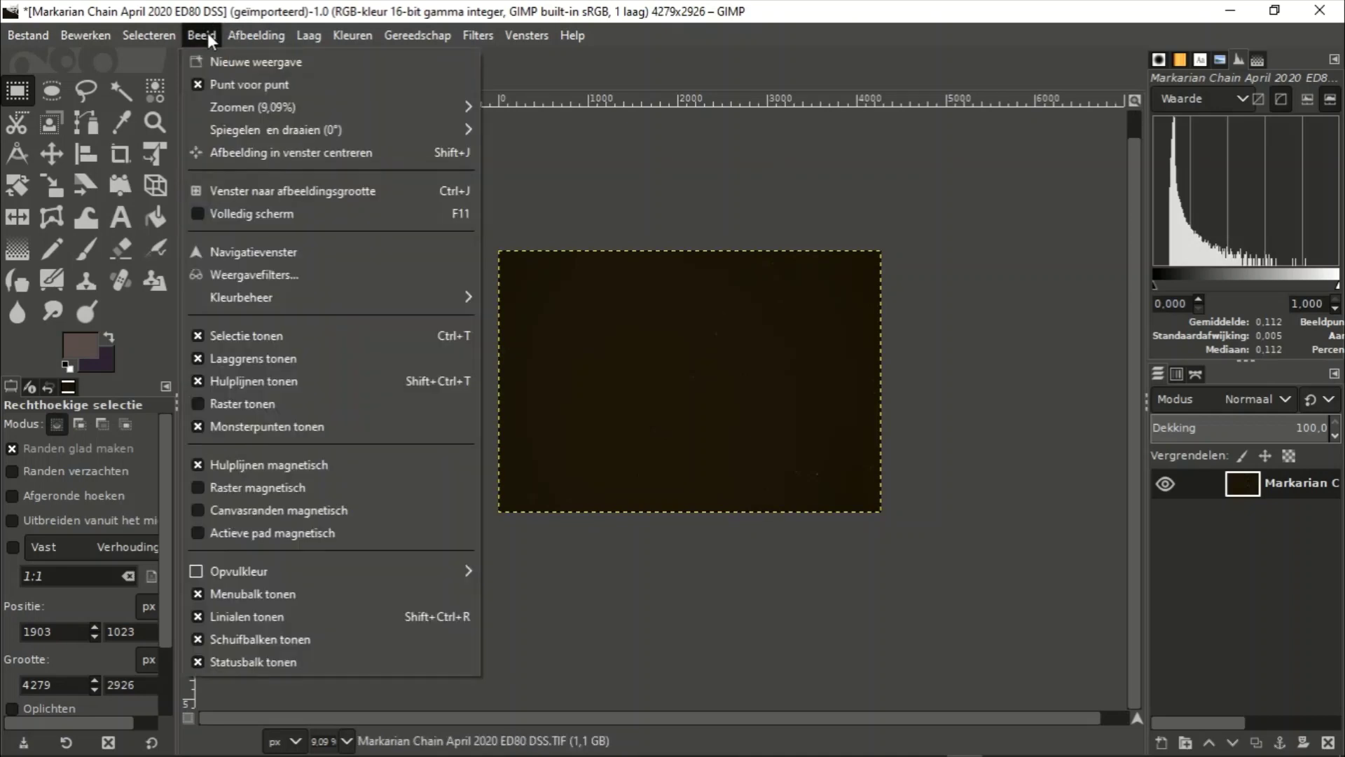
mouse_move(252, 107)
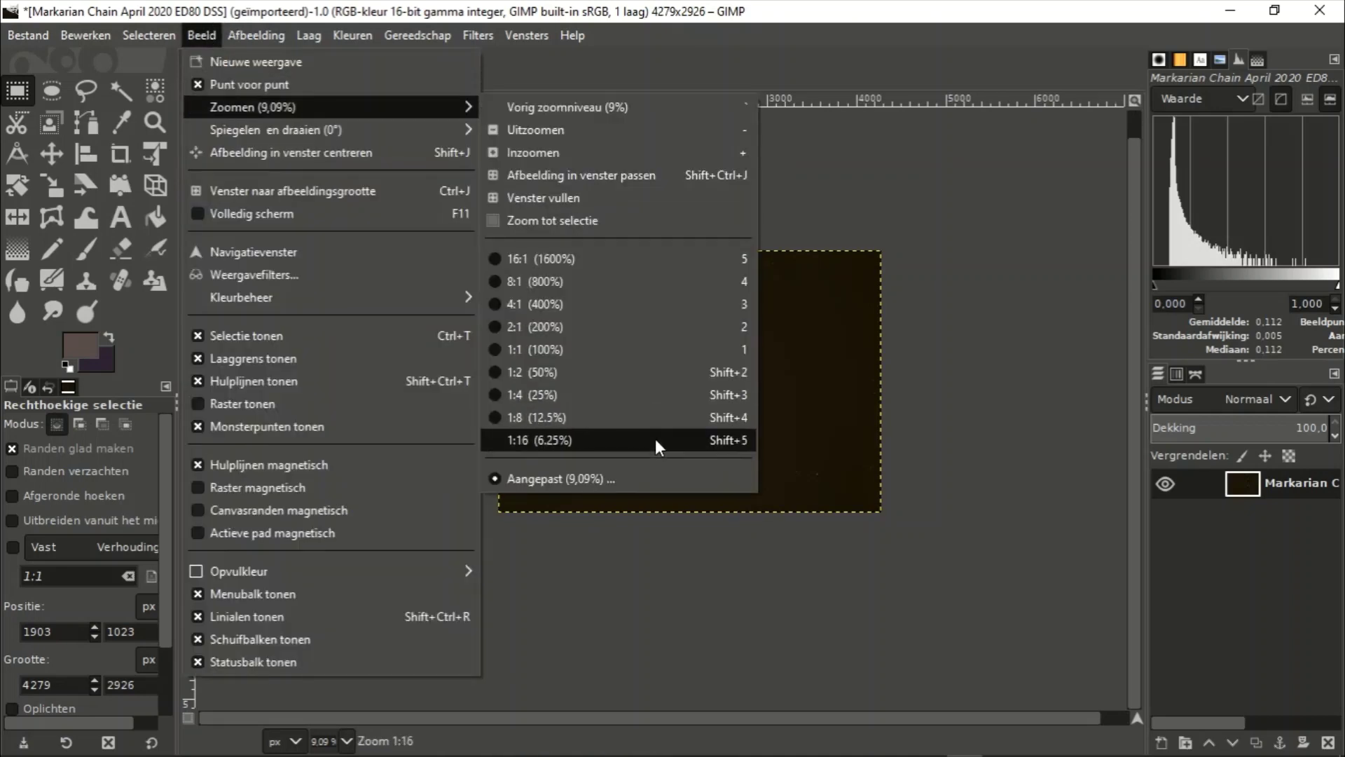
click(657, 478)
key(Right)
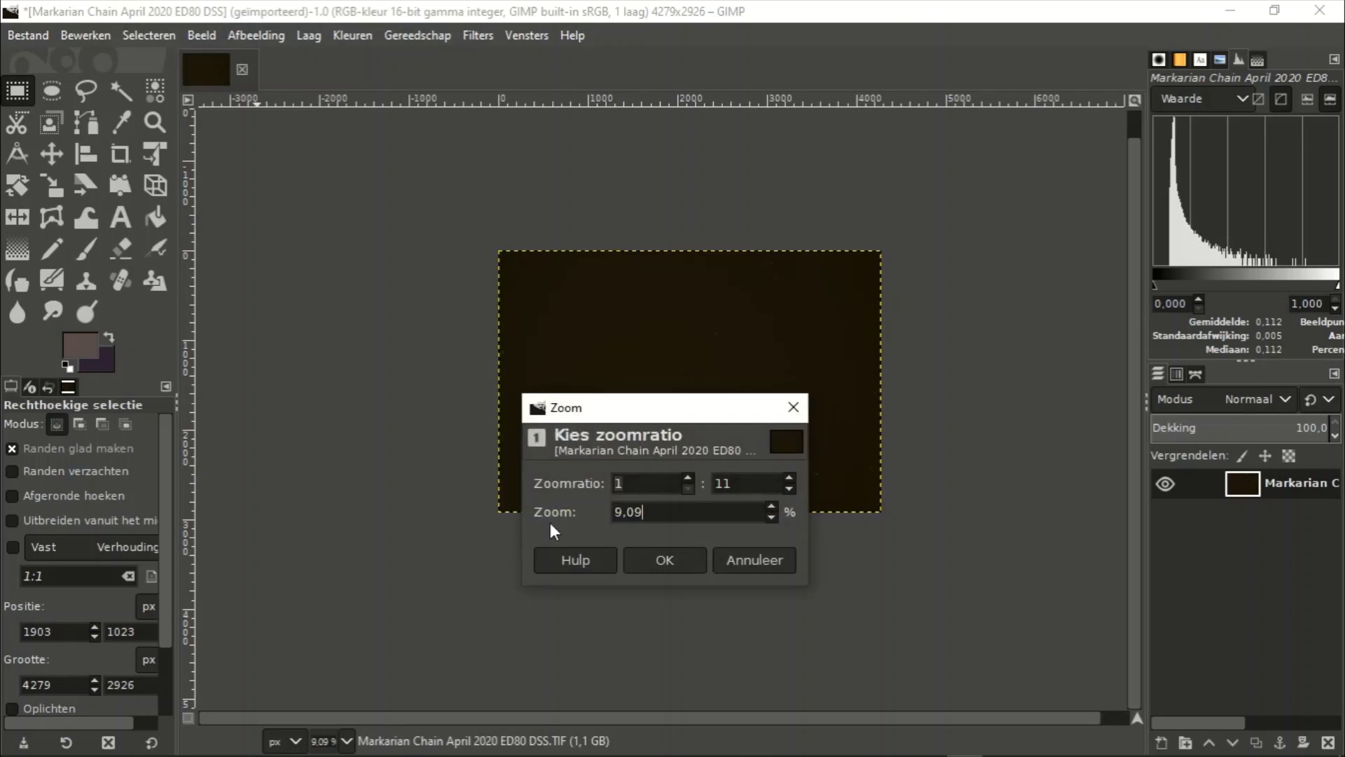
key(BackSpace)
key(BackSpace)
key(BackSpace)
key(BackSpace)
text(20)
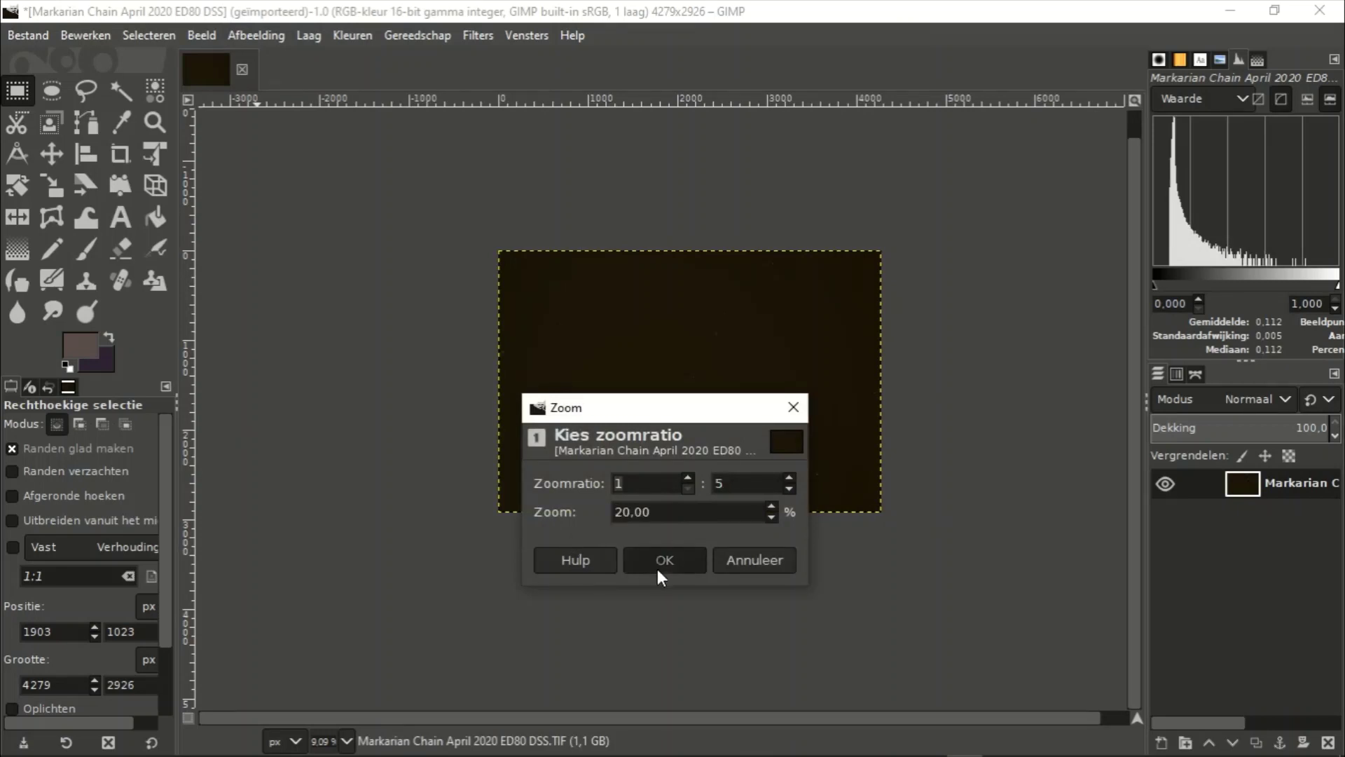
click(657, 567)
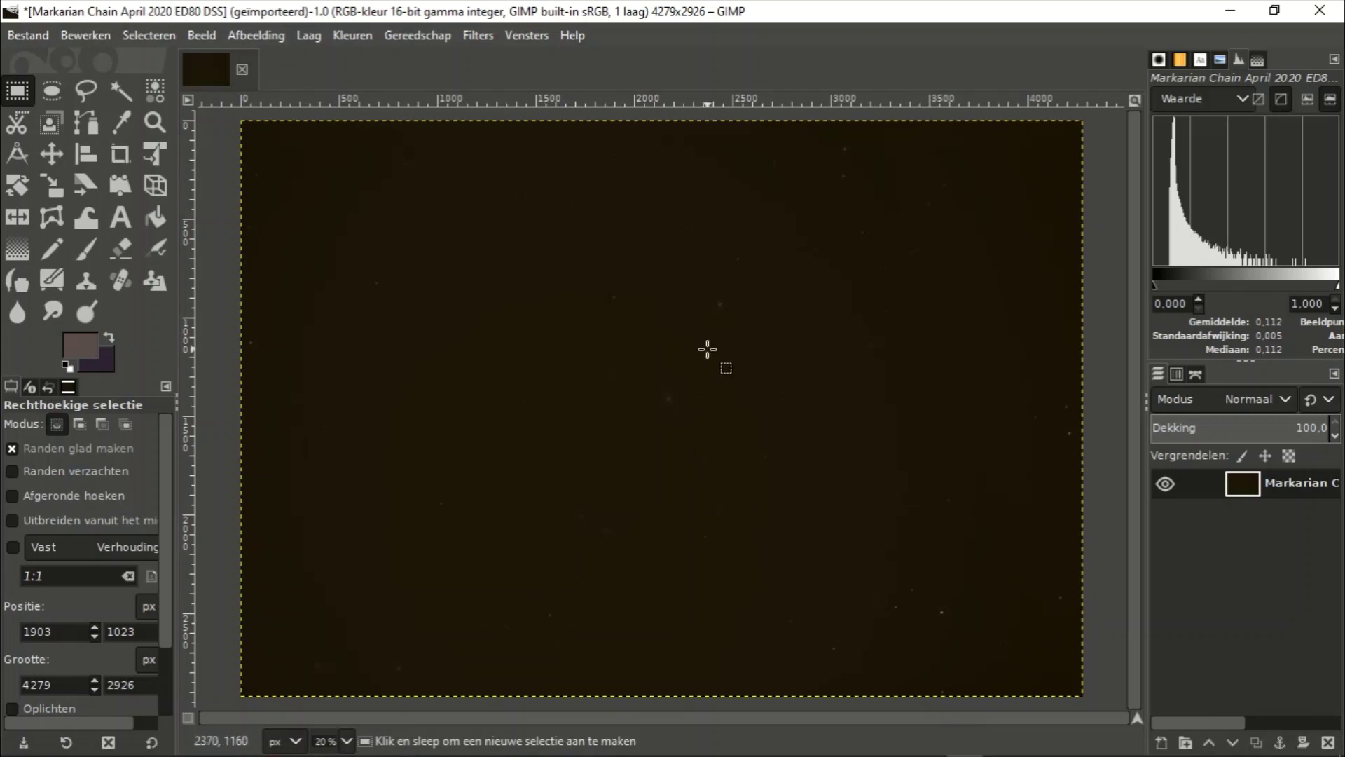
- Apply a Levels pass that lifts the midtone gamma and raises the black point
click(353, 38)
click(380, 244)
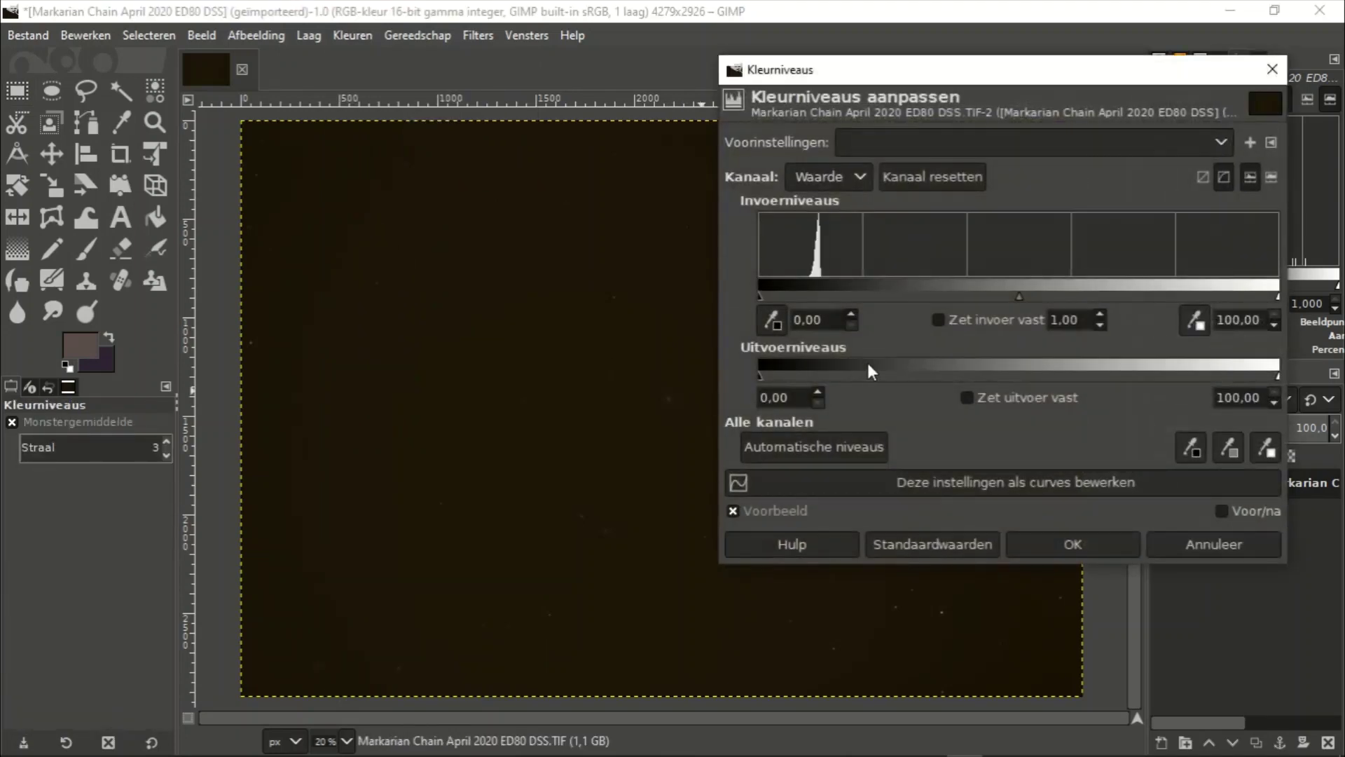
drag(1019, 295, 988, 299)
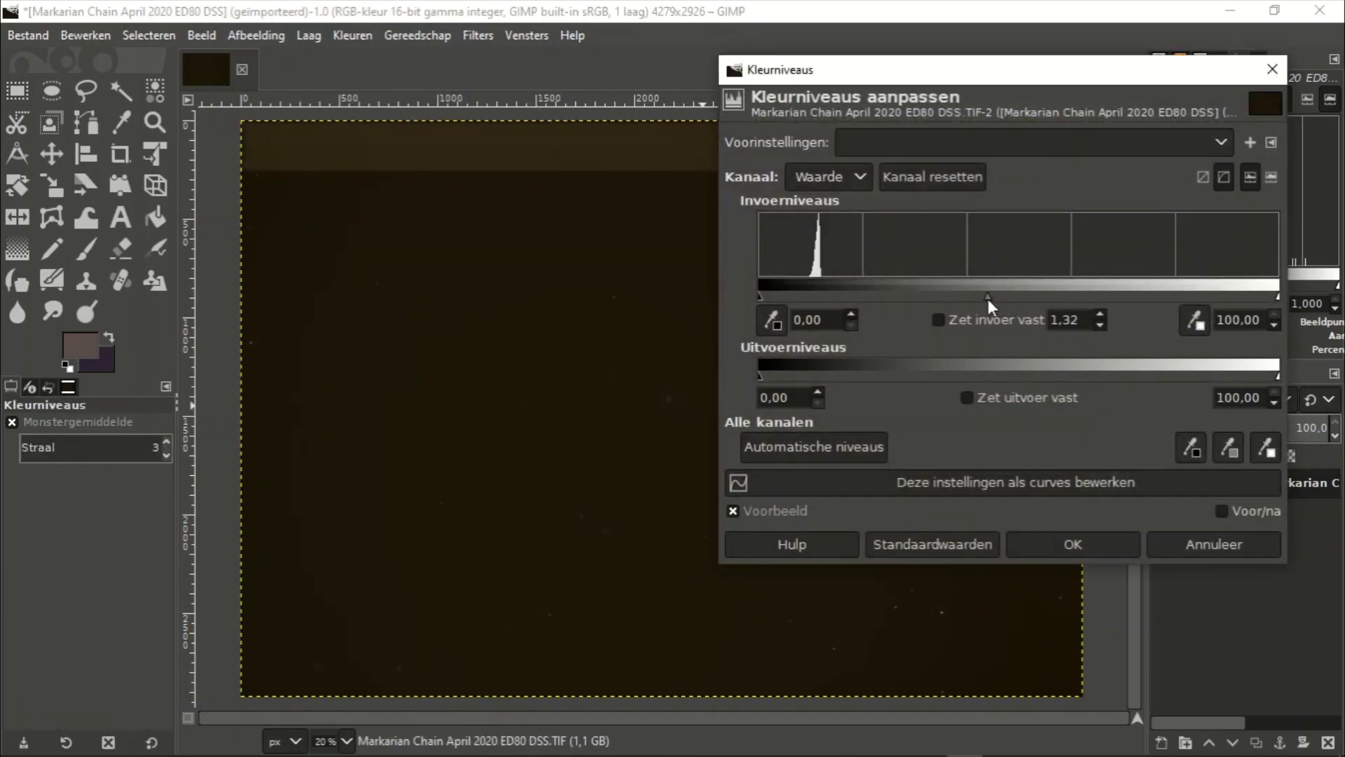
drag(762, 295, 781, 296)
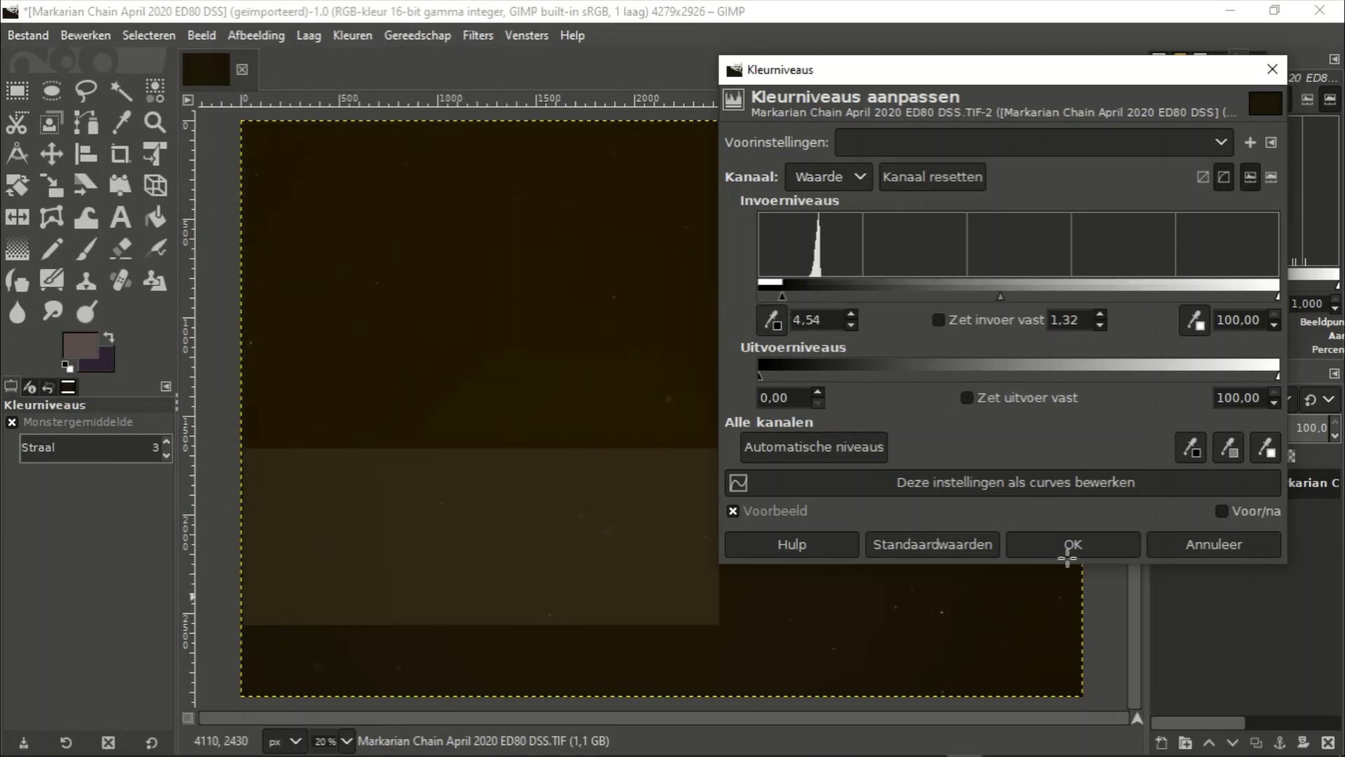
click(1082, 536)
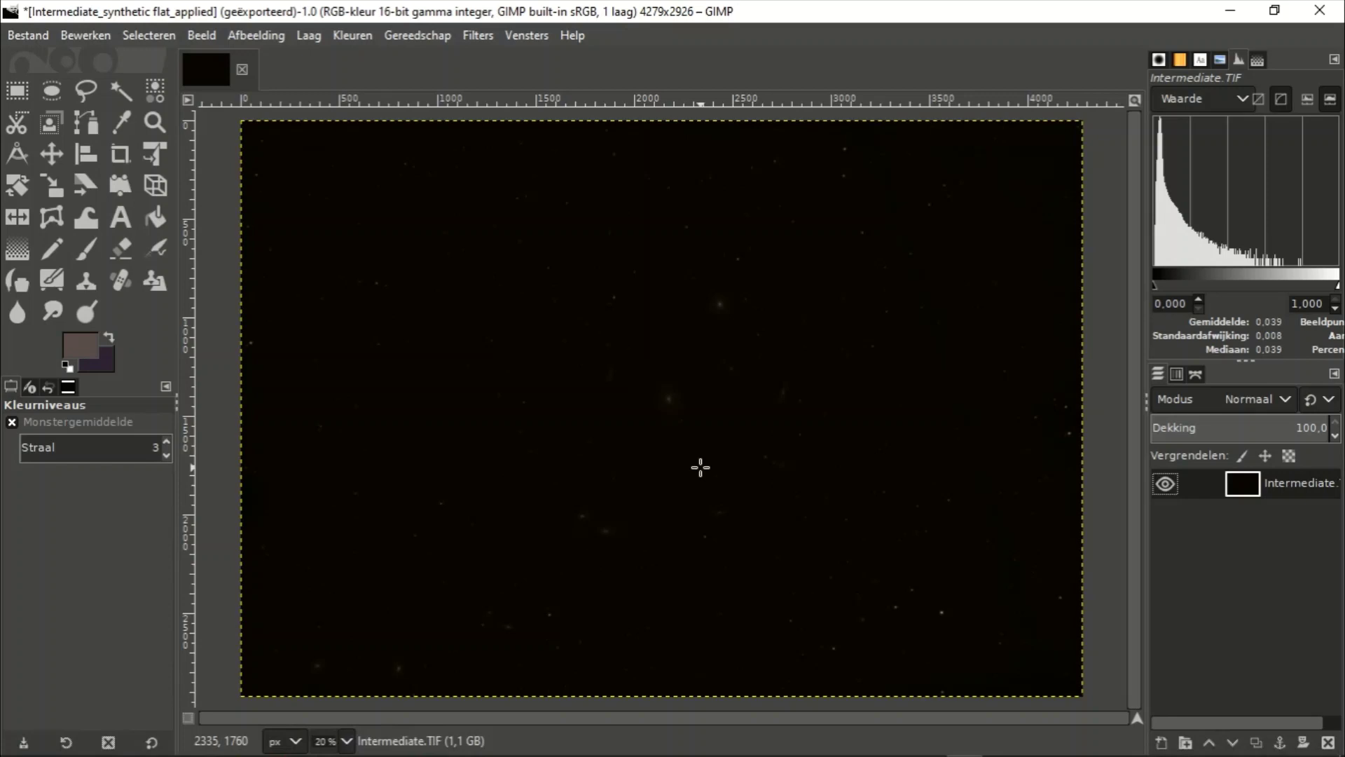
- Apply Levels to the Intermediate image, dragging the gamma slider left to brighten midtones
click(348, 35)
click(378, 243)
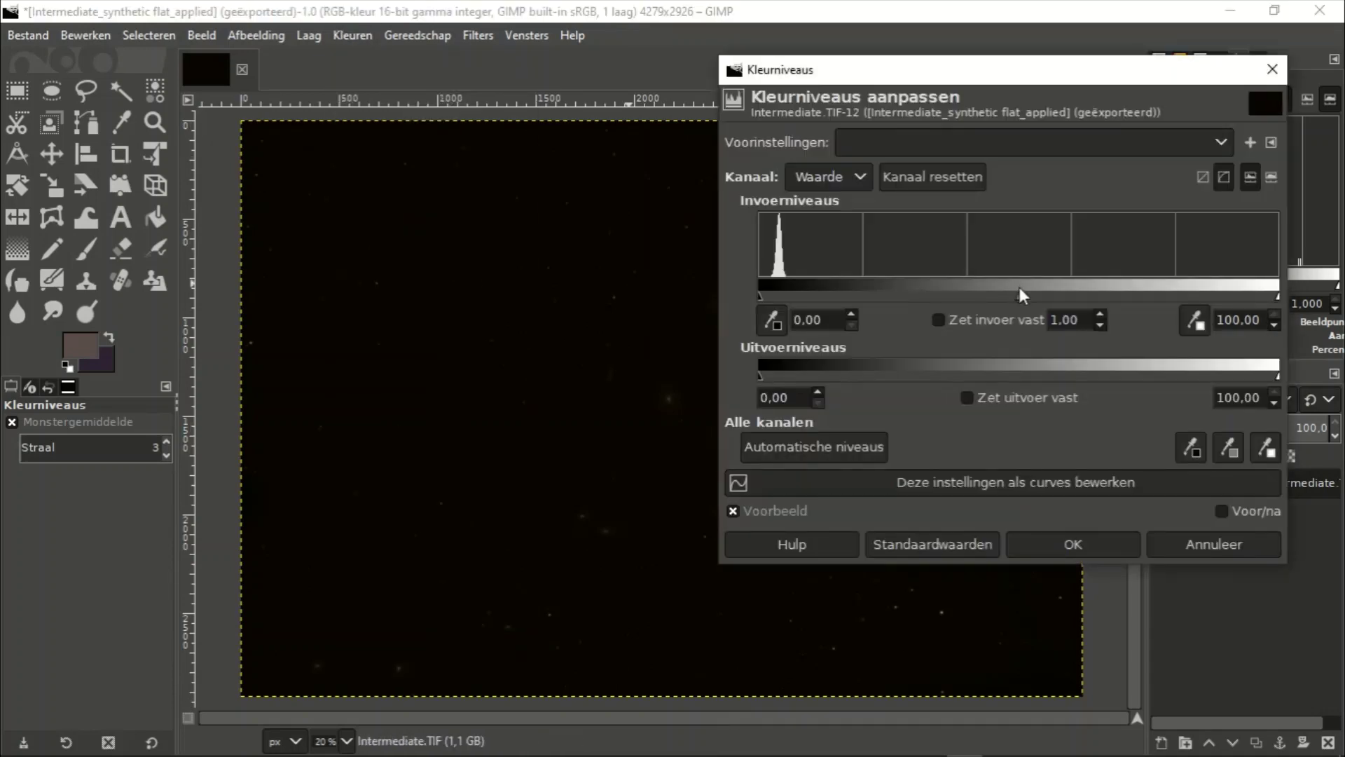
drag(1019, 296, 991, 297)
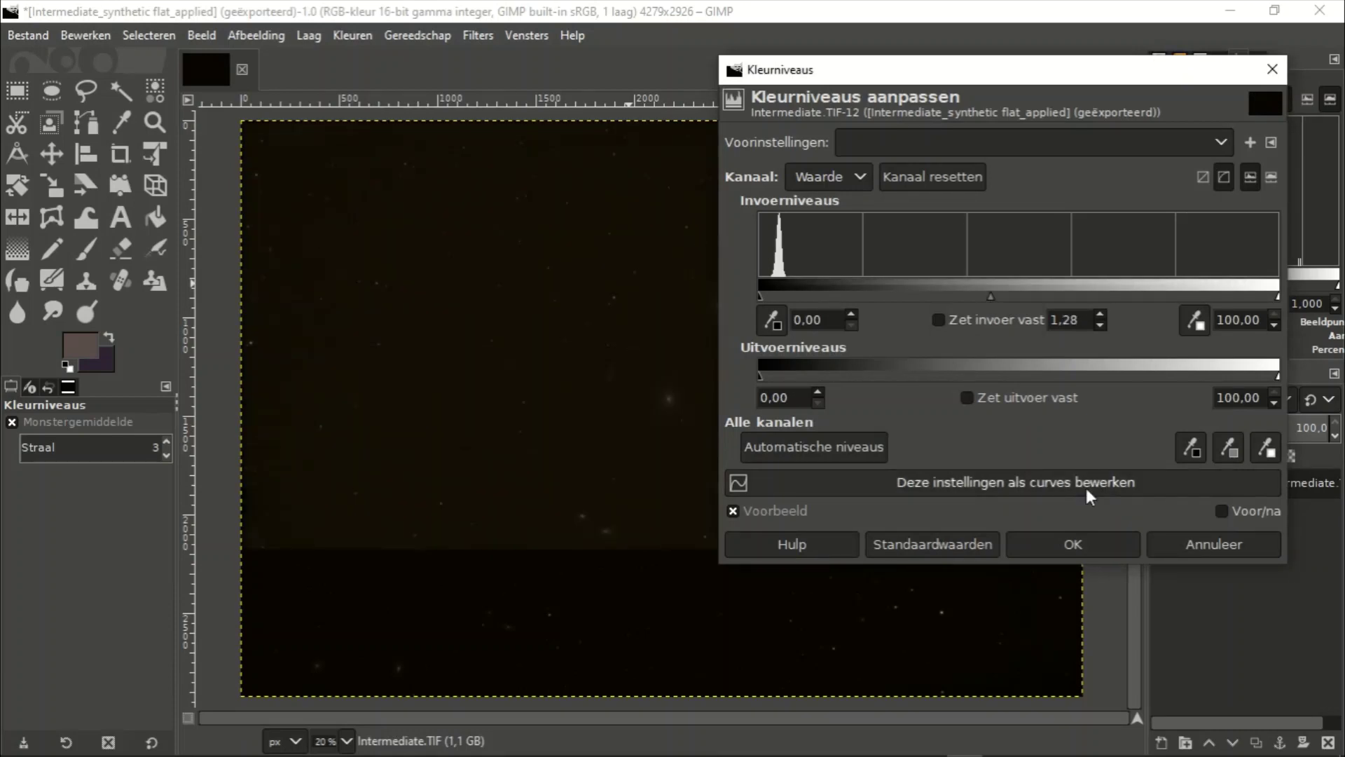
click(1083, 543)
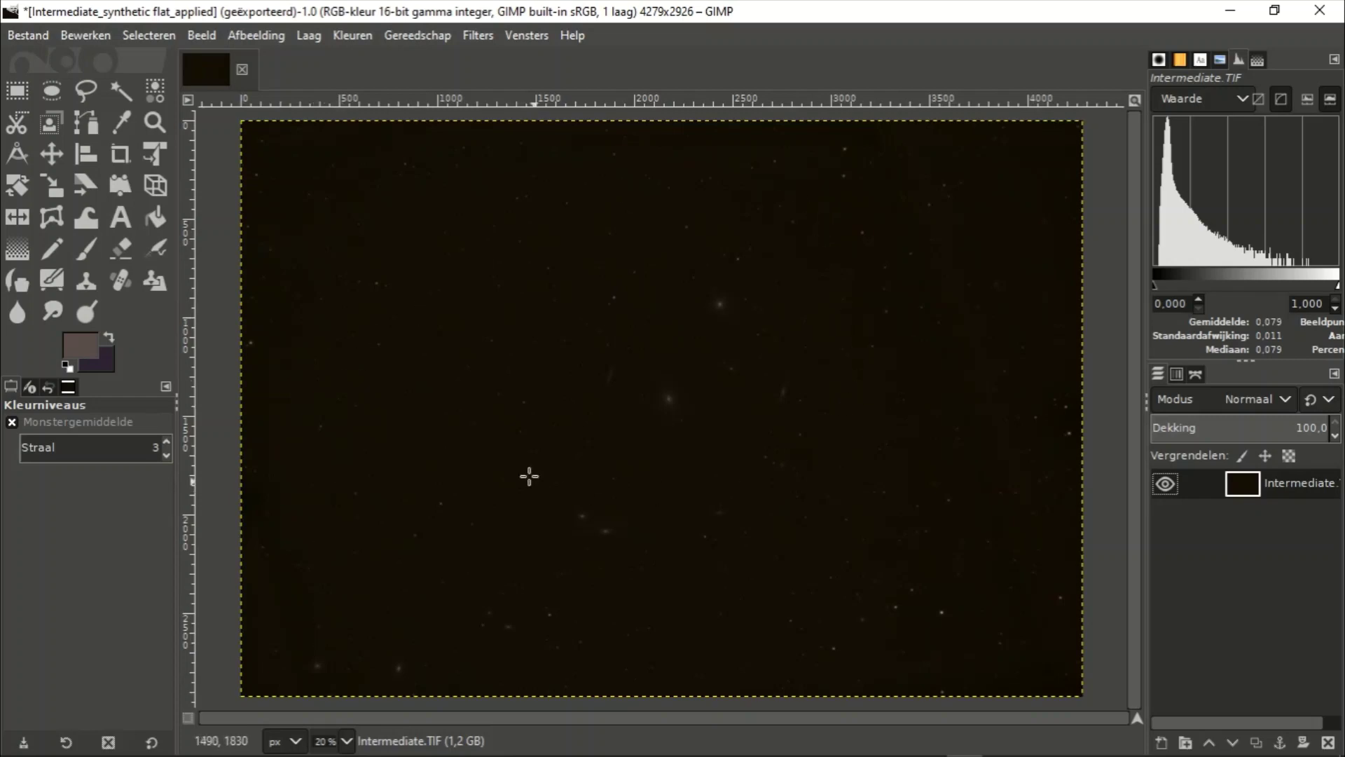
- Open Levels, move its window off the histogram, and show separate RGB channel histograms
click(351, 41)
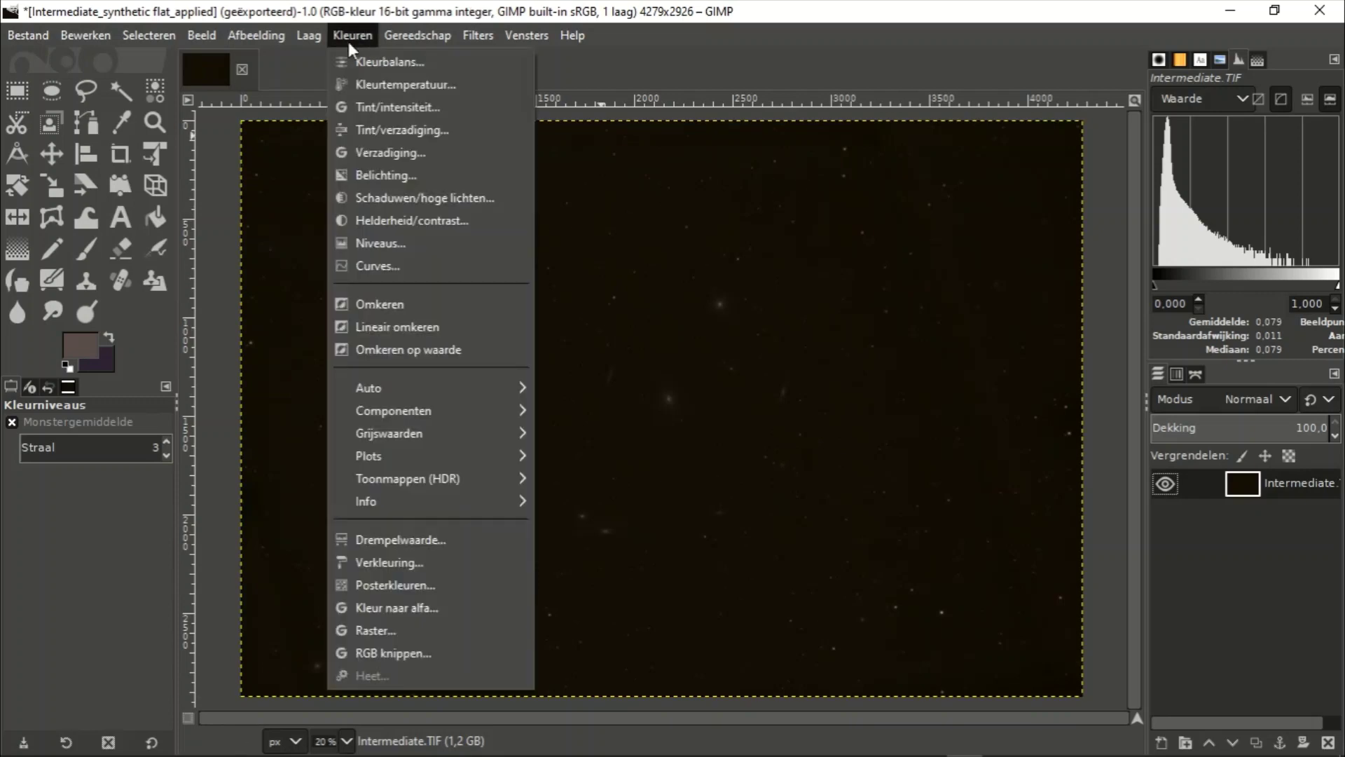
click(390, 239)
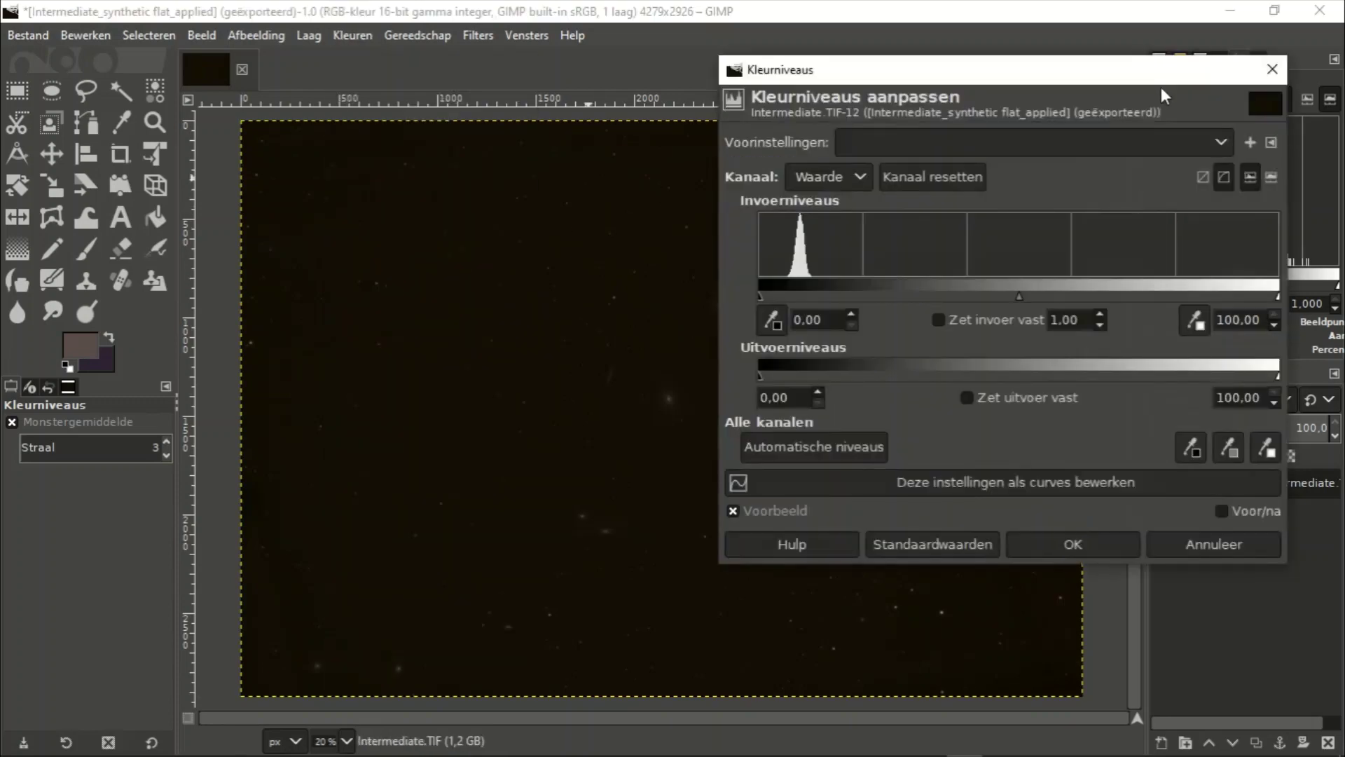
drag(1149, 78, 877, 74)
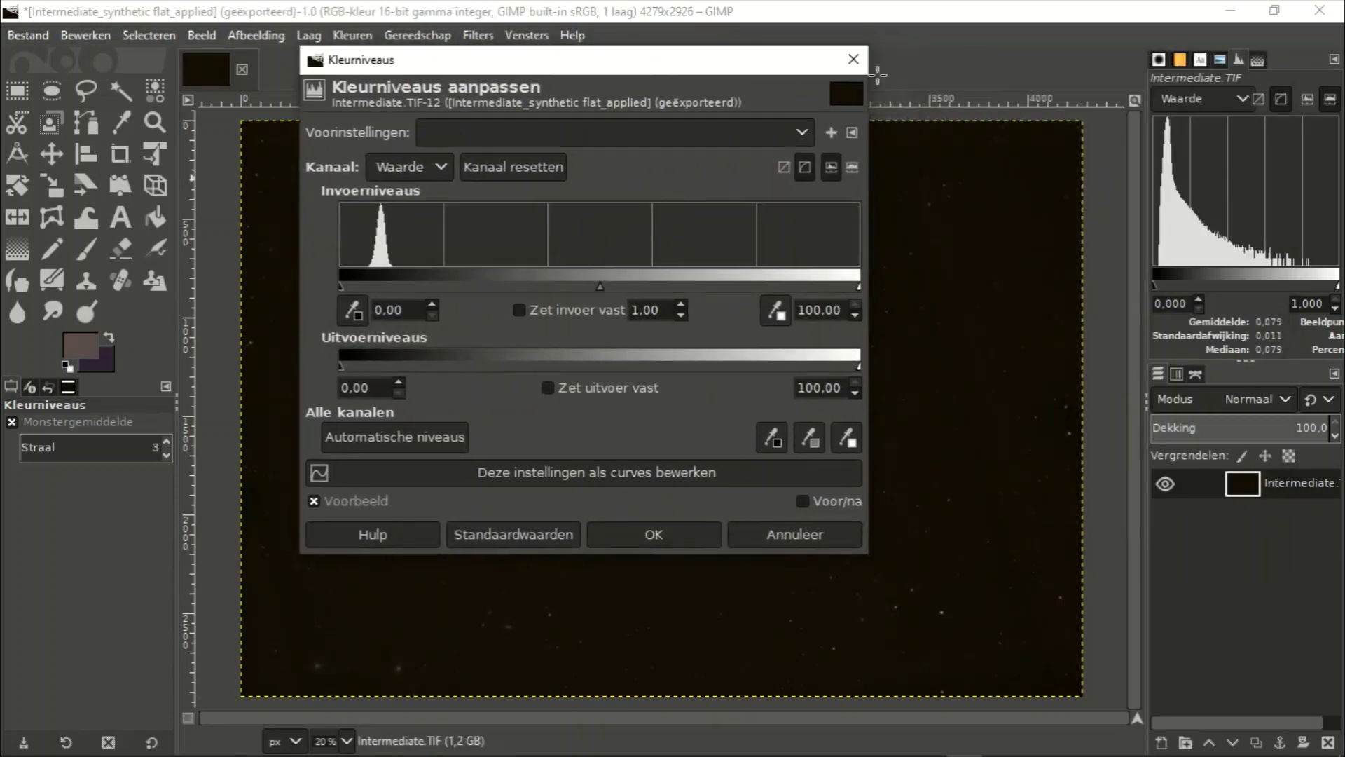
click(1237, 95)
click(1215, 257)
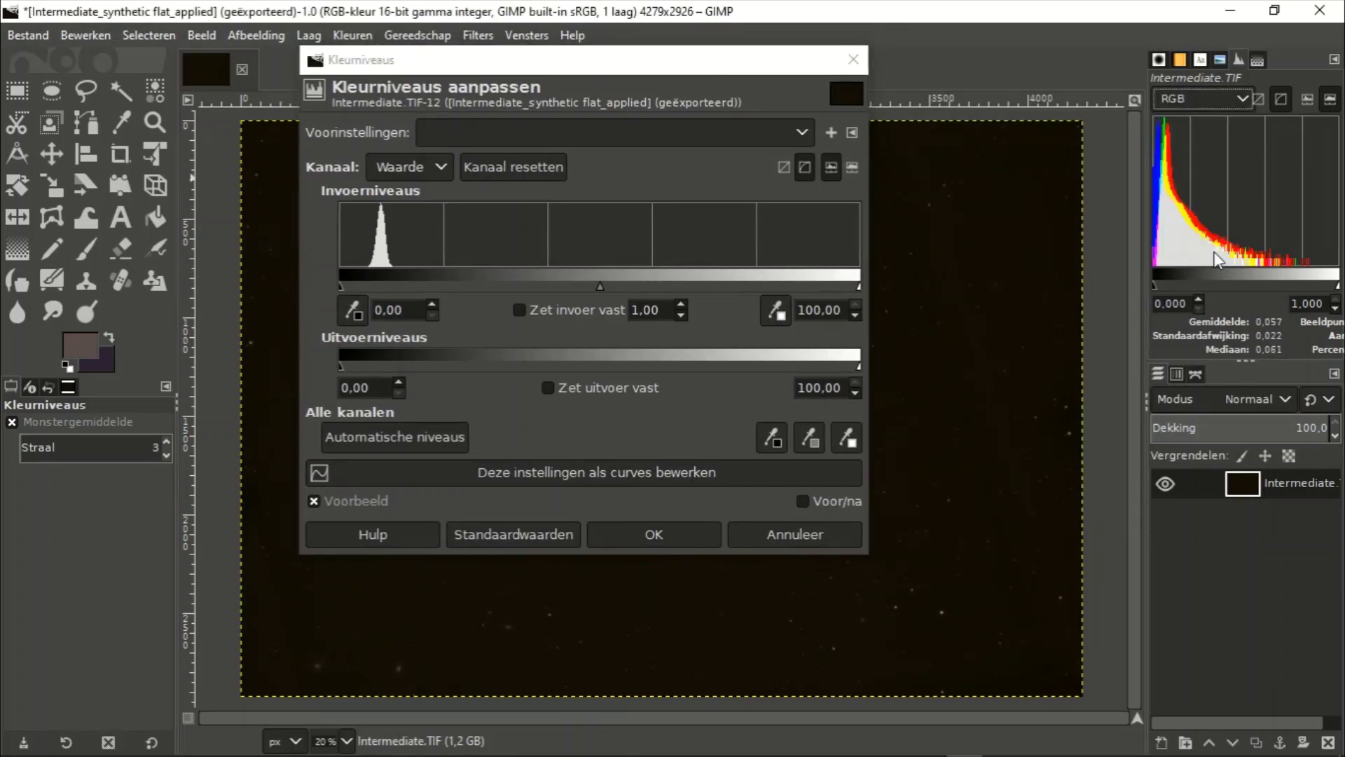
- Raise the Blue channel's gamma to 1.28 in Levels
click(438, 172)
click(416, 265)
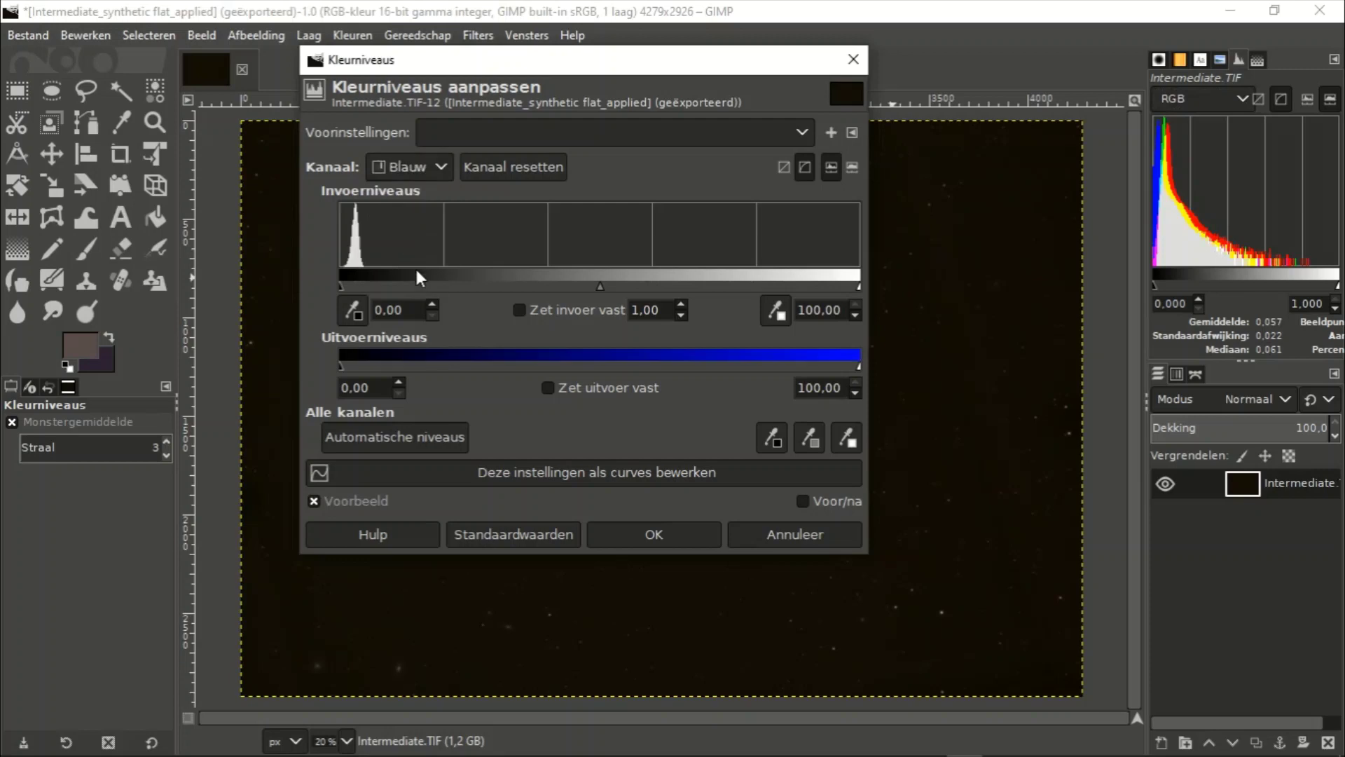
click(682, 304)
click(682, 304)
click(682, 305)
click(681, 305)
click(682, 305)
drag(591, 287, 577, 289)
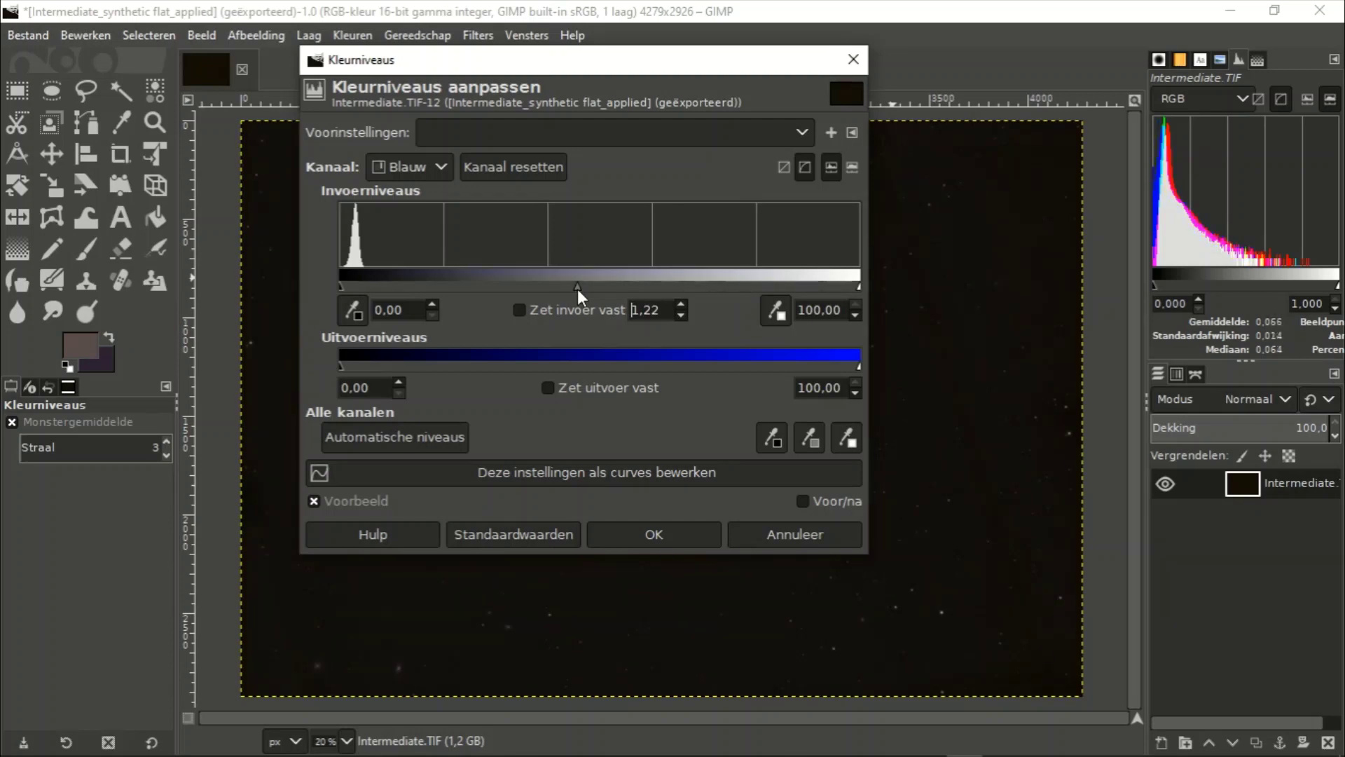
drag(577, 289, 570, 287)
- Set the Green channel's gamma to 1.06 and apply the Levels changes
click(419, 167)
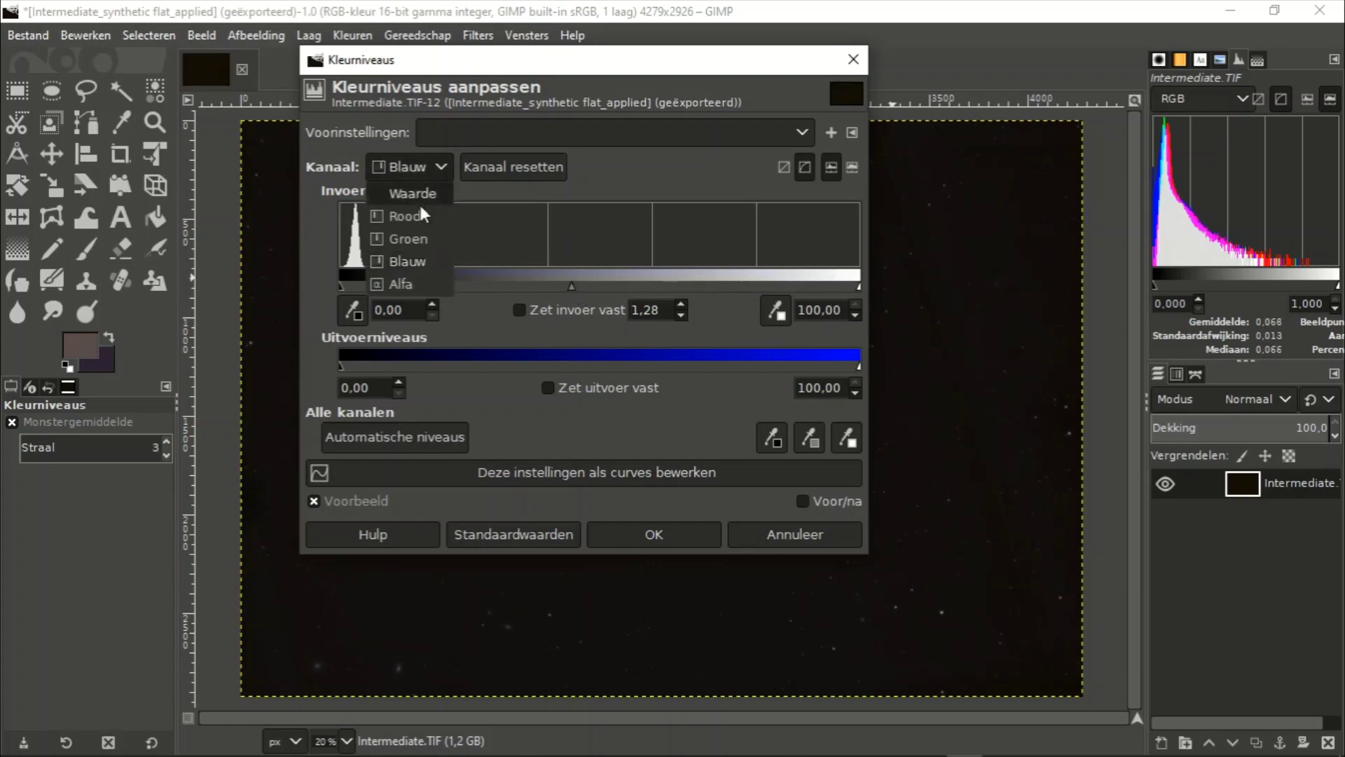
click(417, 240)
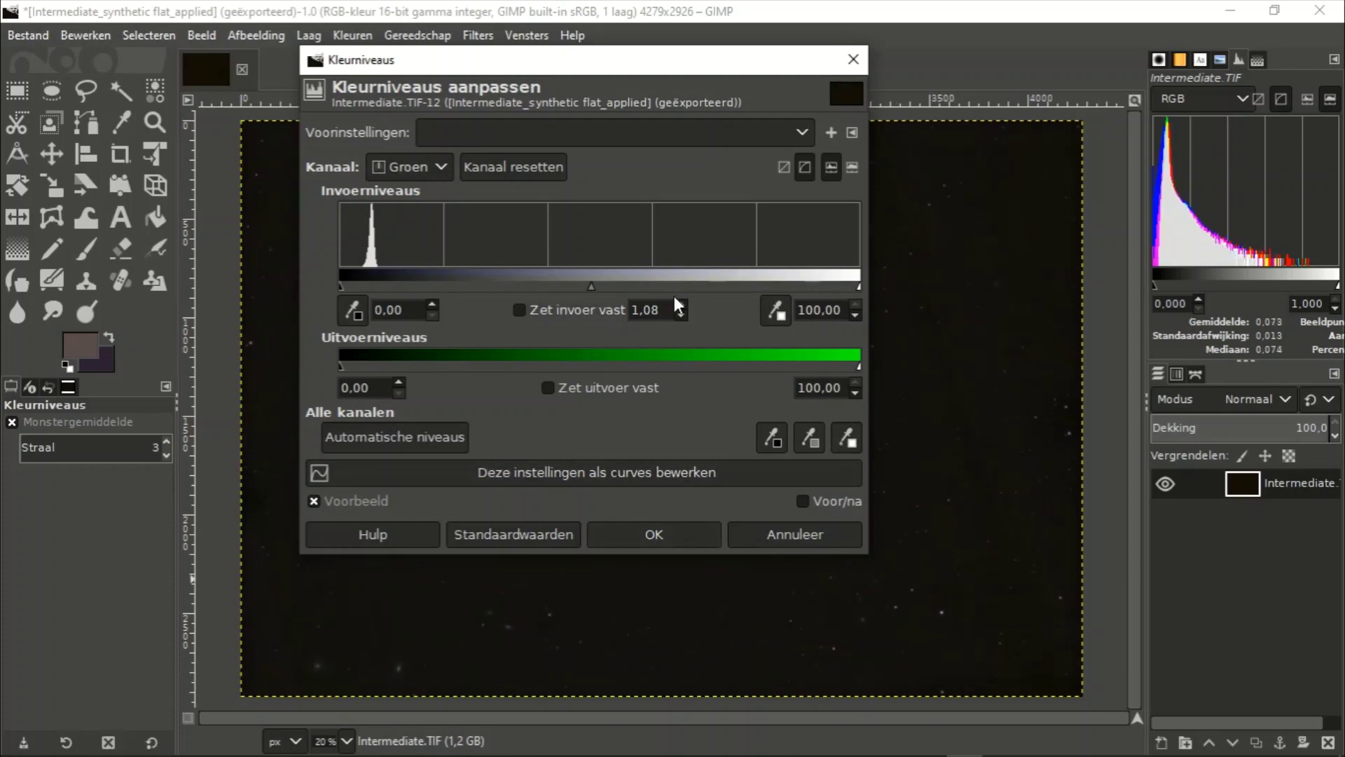
click(681, 315)
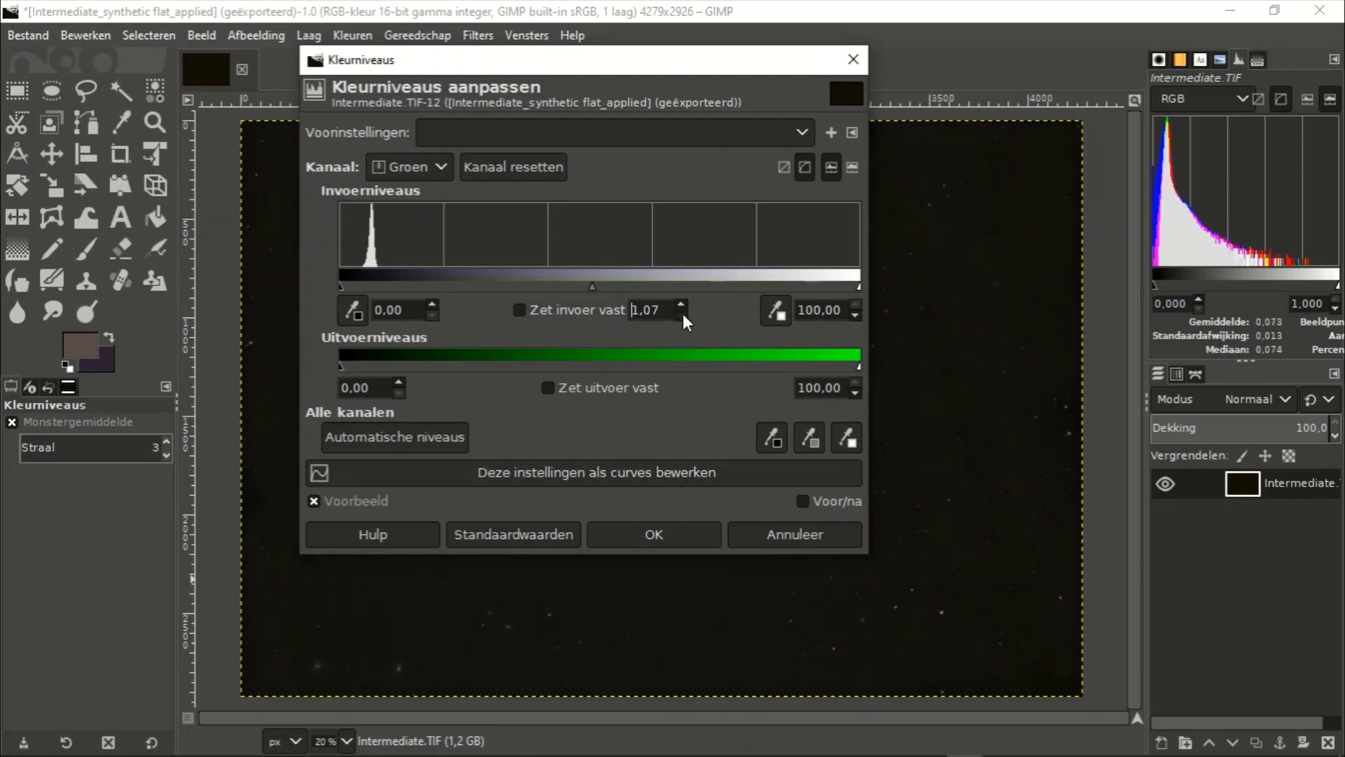
click(662, 543)
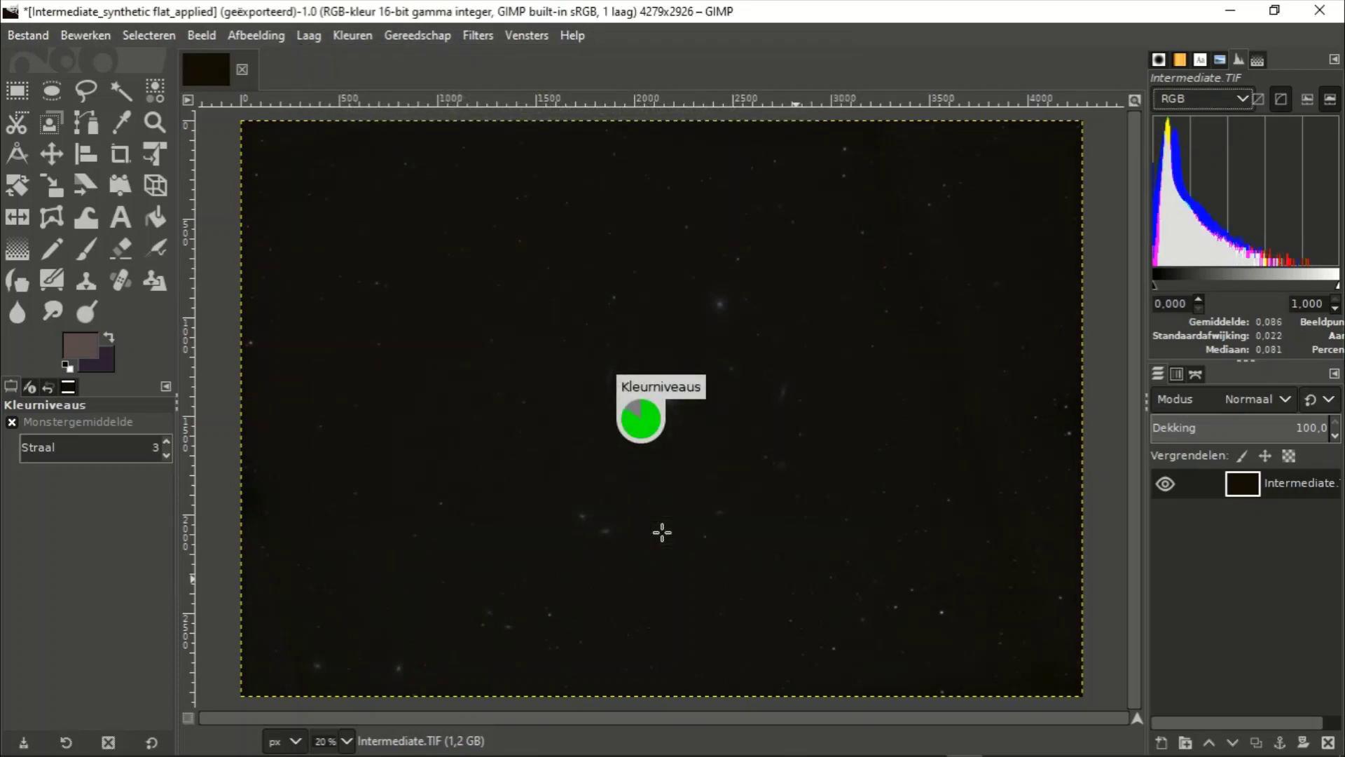
- Draw and adjust a rectangle selection around the galaxy chain
click(20, 91)
drag(273, 217, 872, 588)
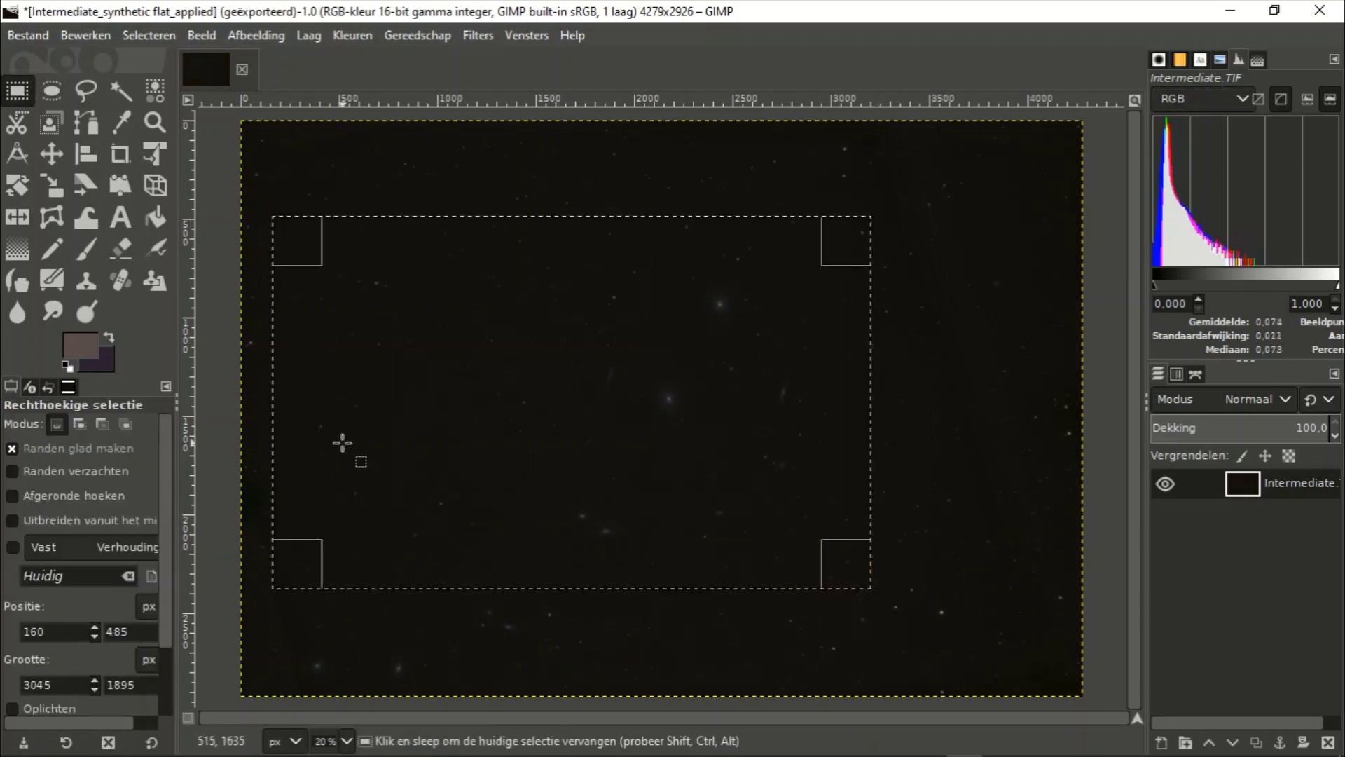
drag(342, 444, 351, 430)
drag(524, 570, 520, 616)
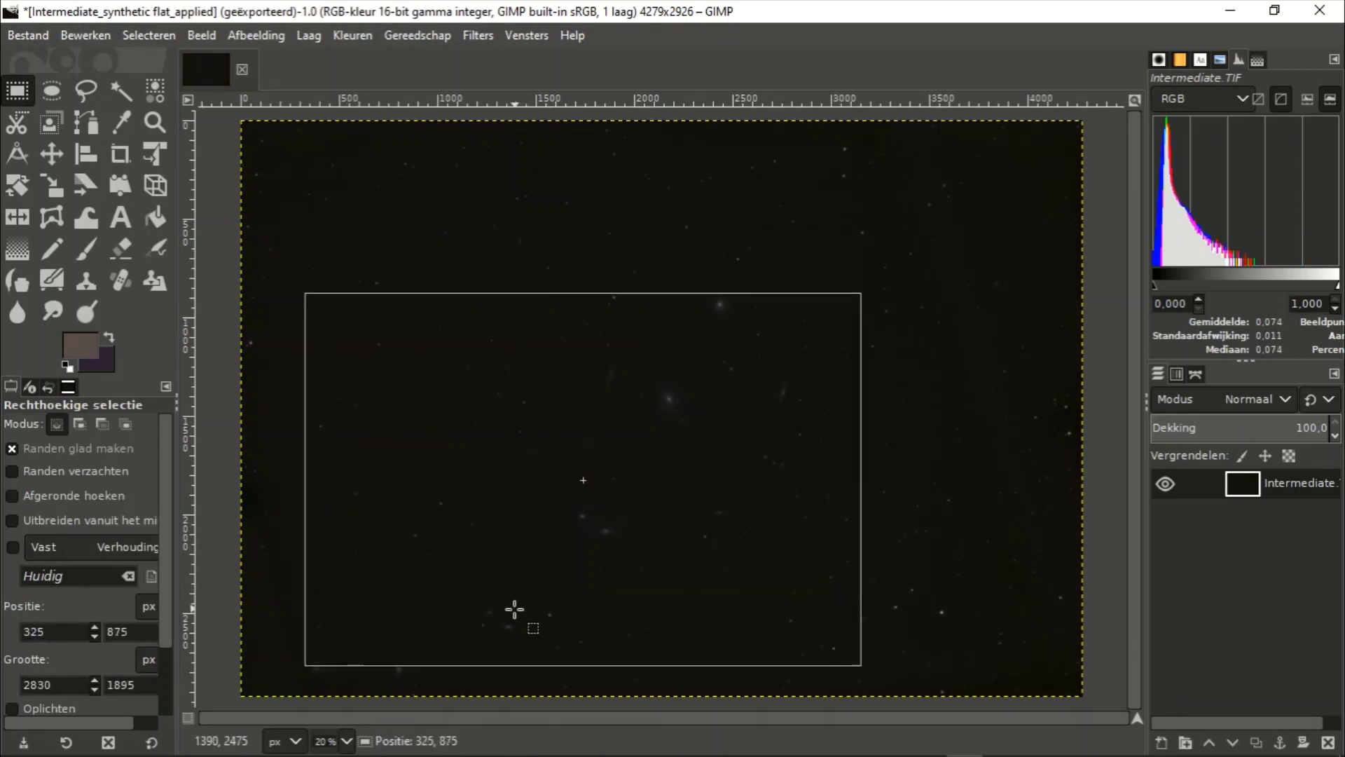
drag(563, 315, 566, 238)
- Crop the image to the 2830×2330 selection and view it at 25% zoom
click(242, 35)
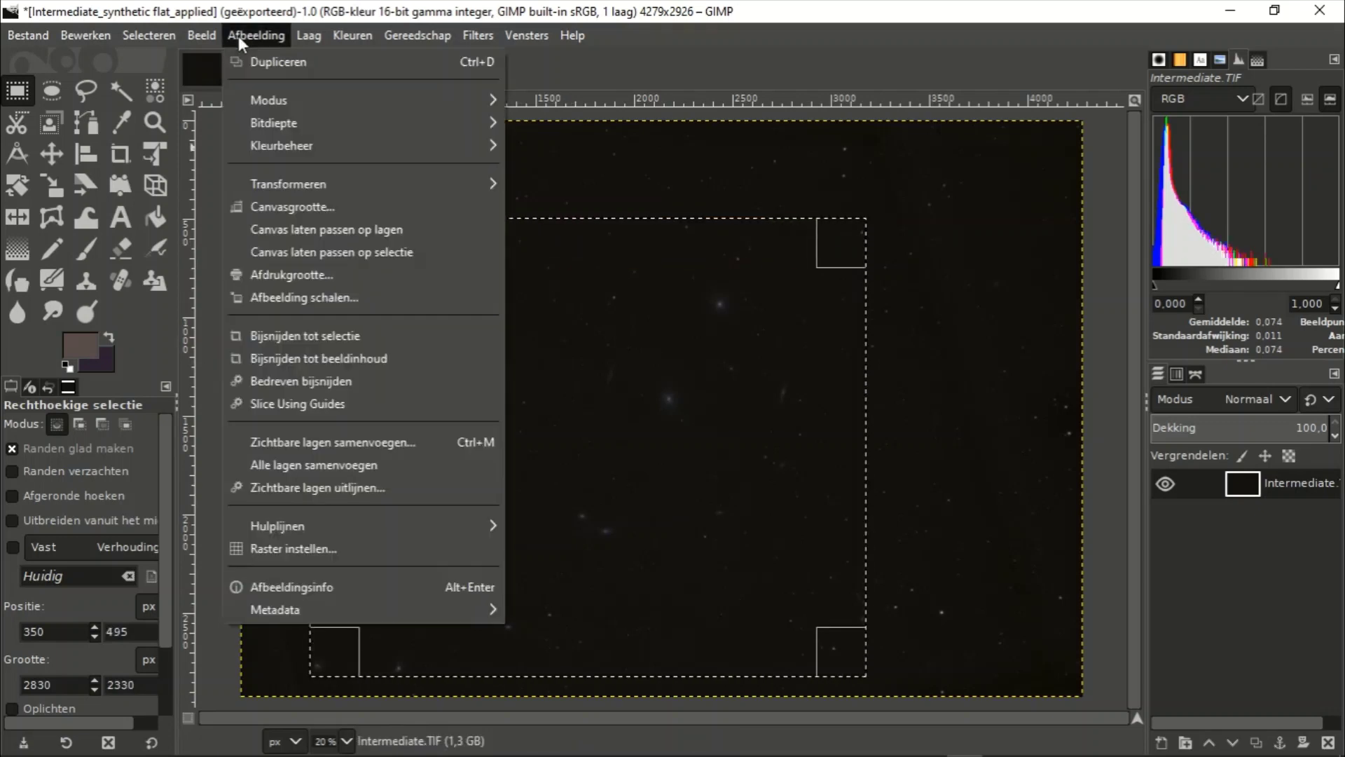
click(278, 336)
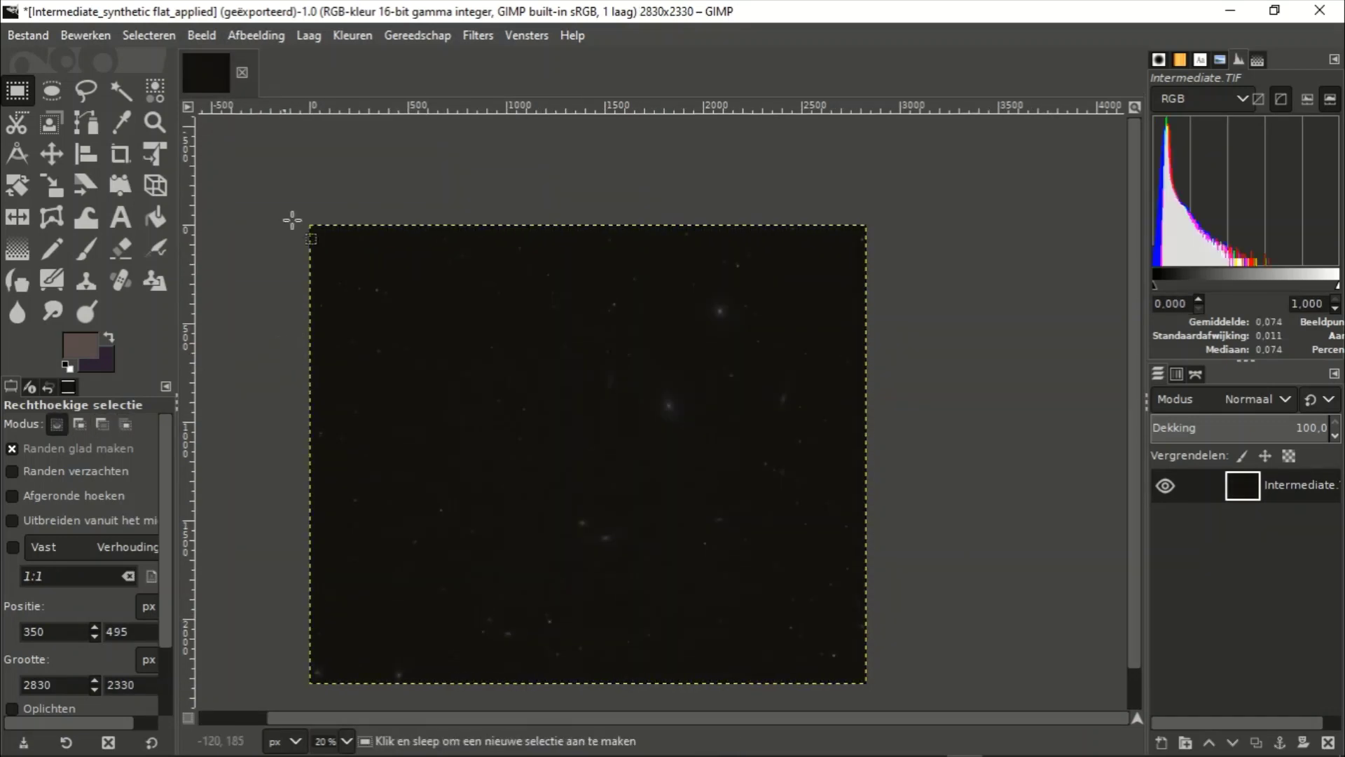
click(214, 32)
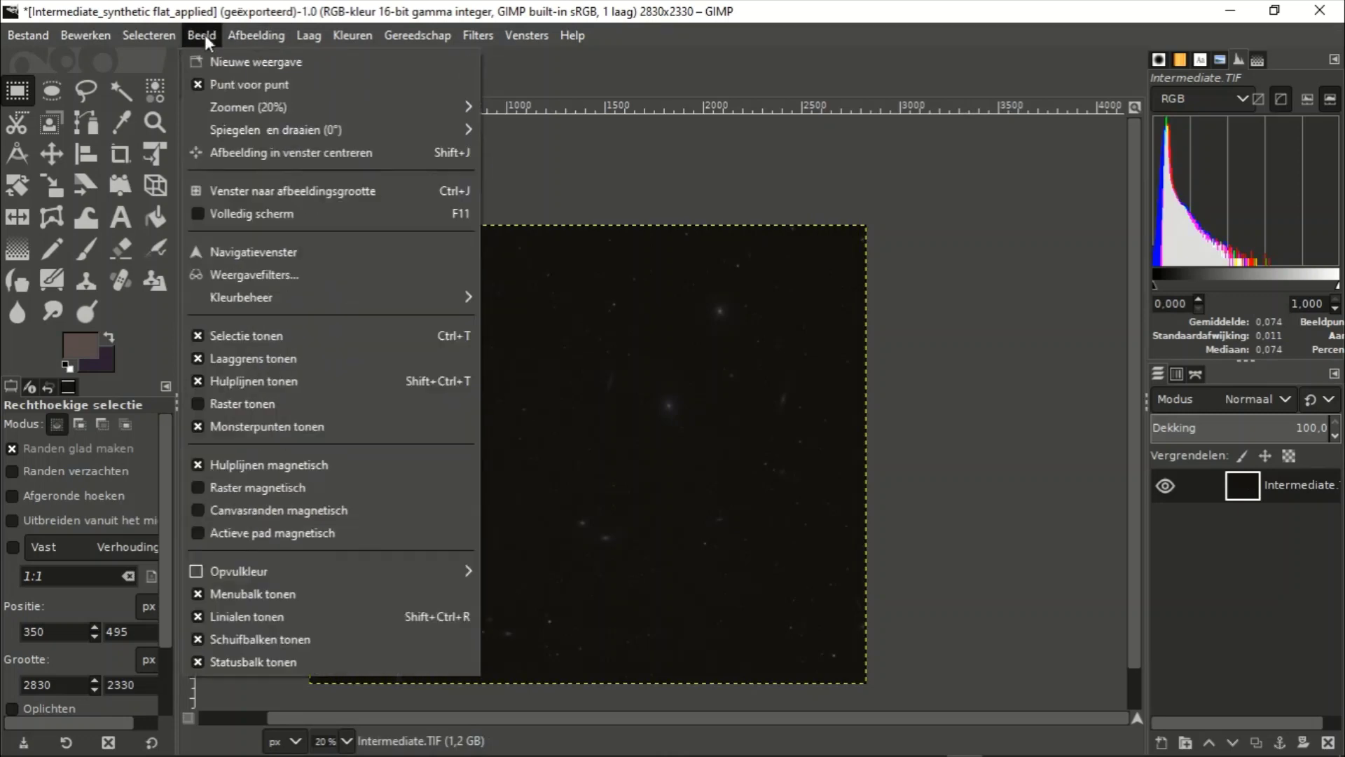
mouse_move(248, 107)
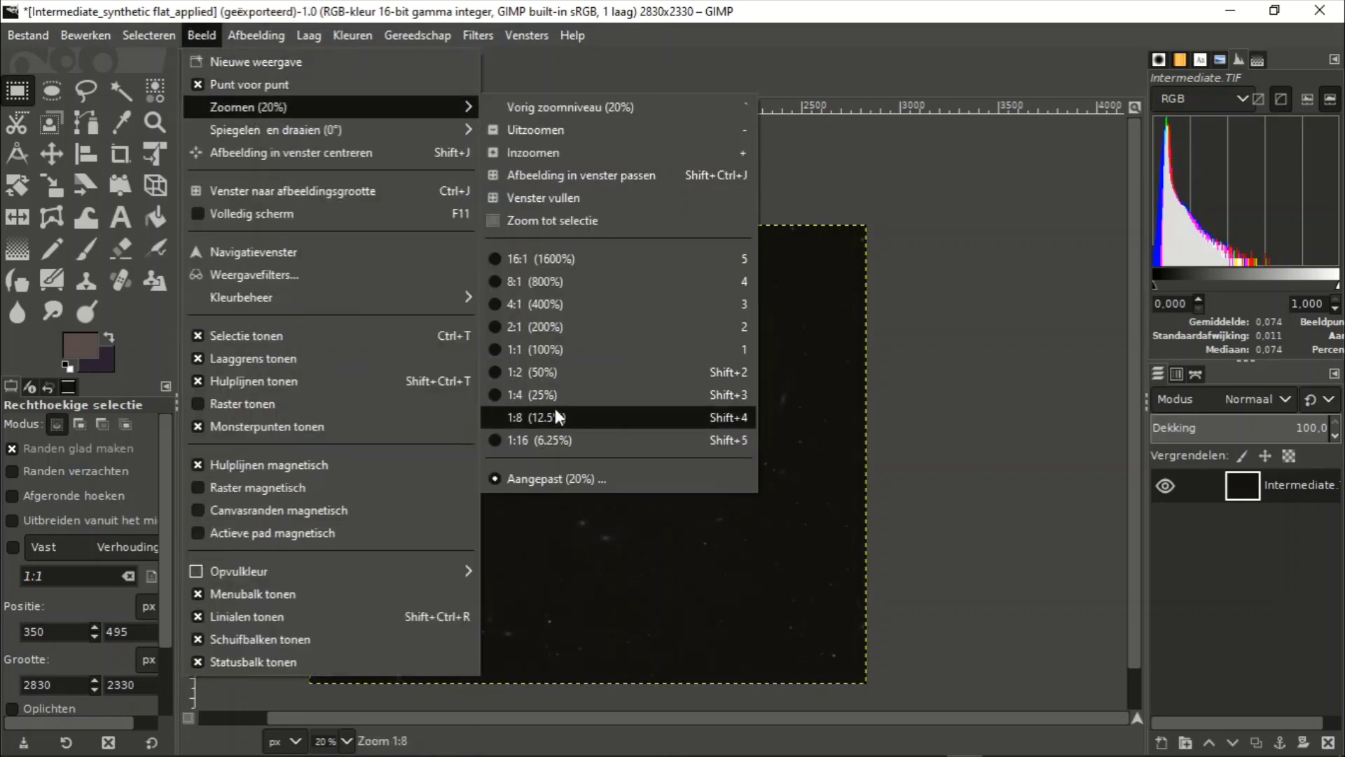
click(554, 396)
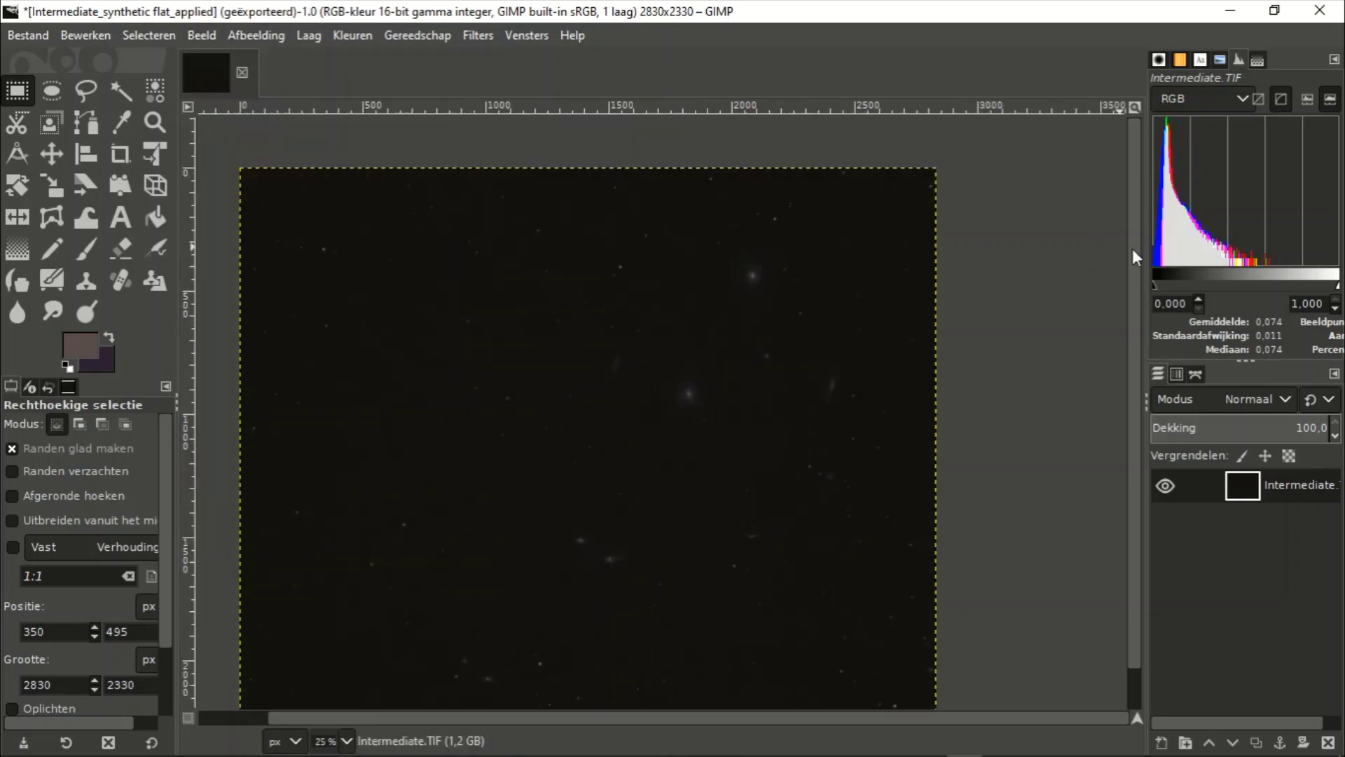
scroll(1132, 248, down, 1)
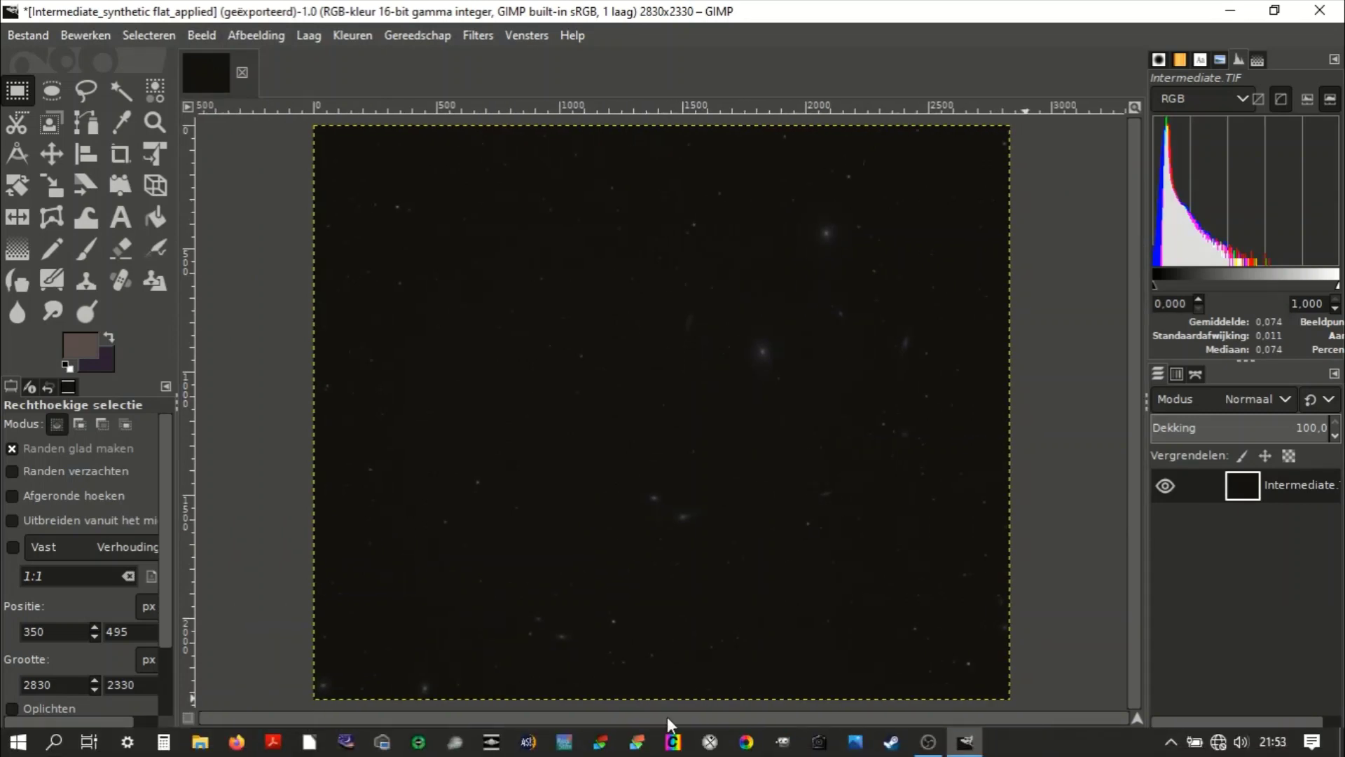
- Apply a Levels pass raising the black point and lifting the midtones
click(350, 36)
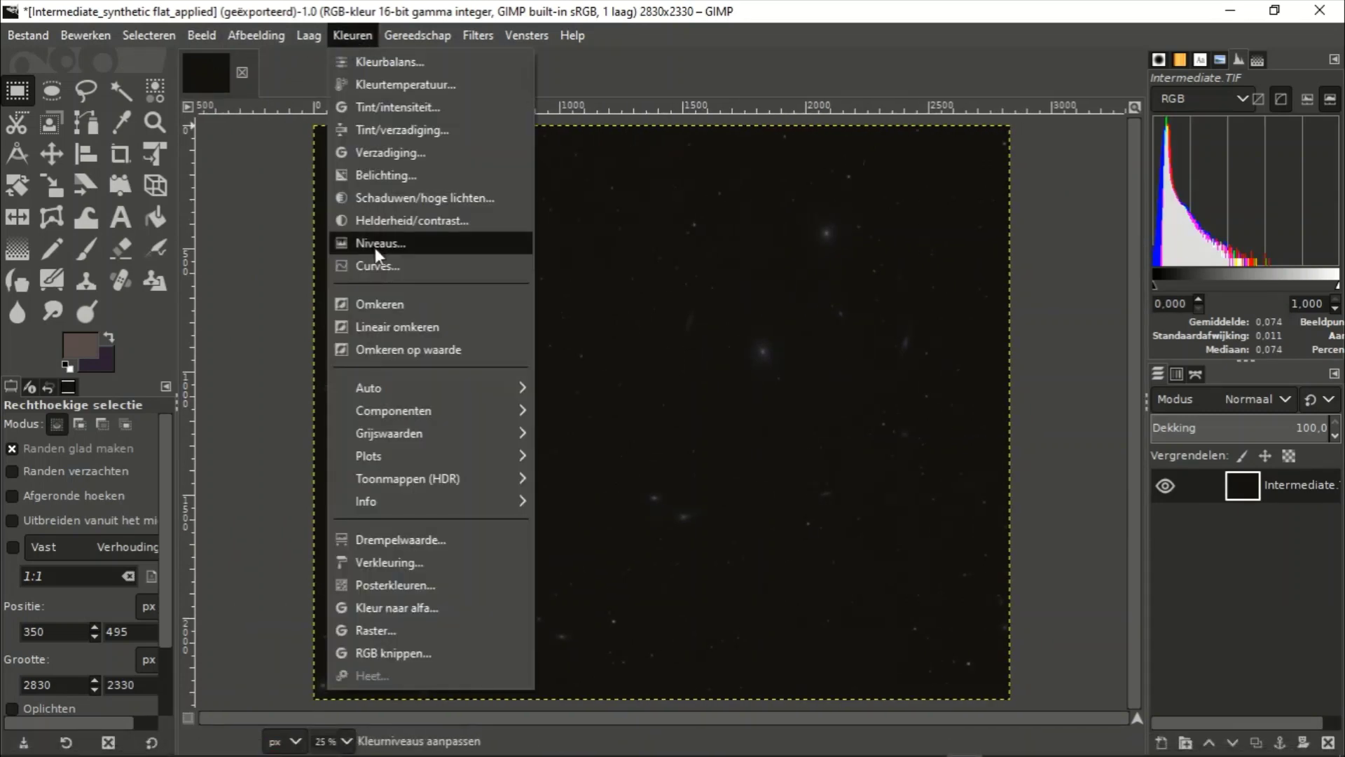
click(376, 245)
drag(342, 285, 353, 287)
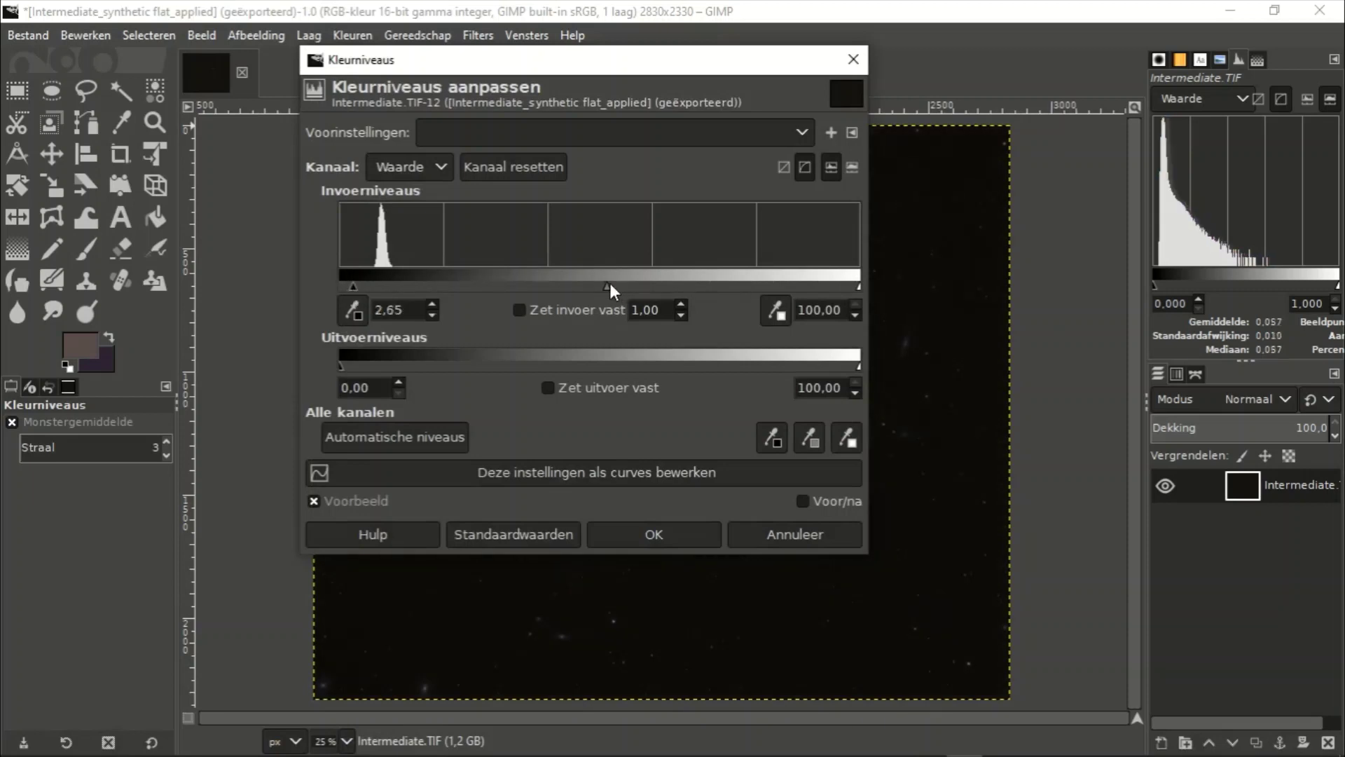
drag(606, 288, 570, 287)
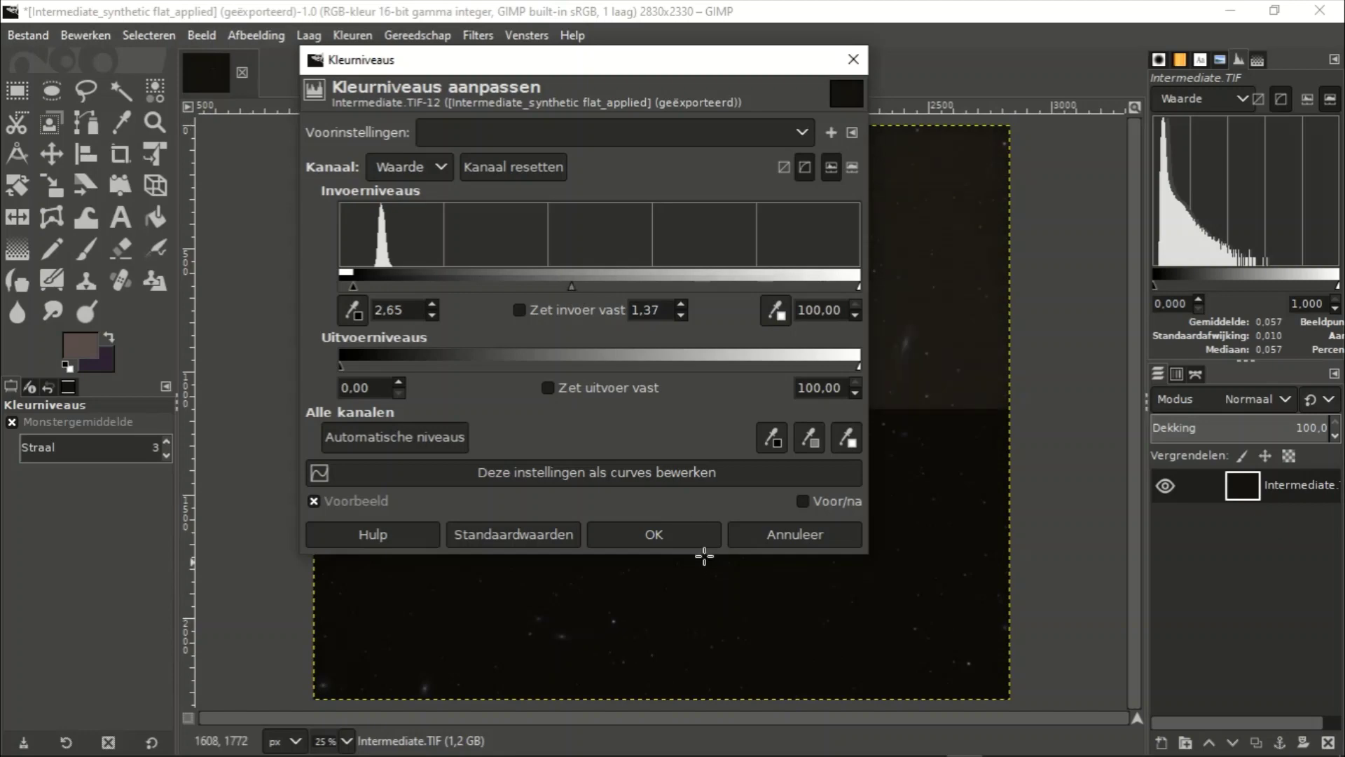
click(686, 535)
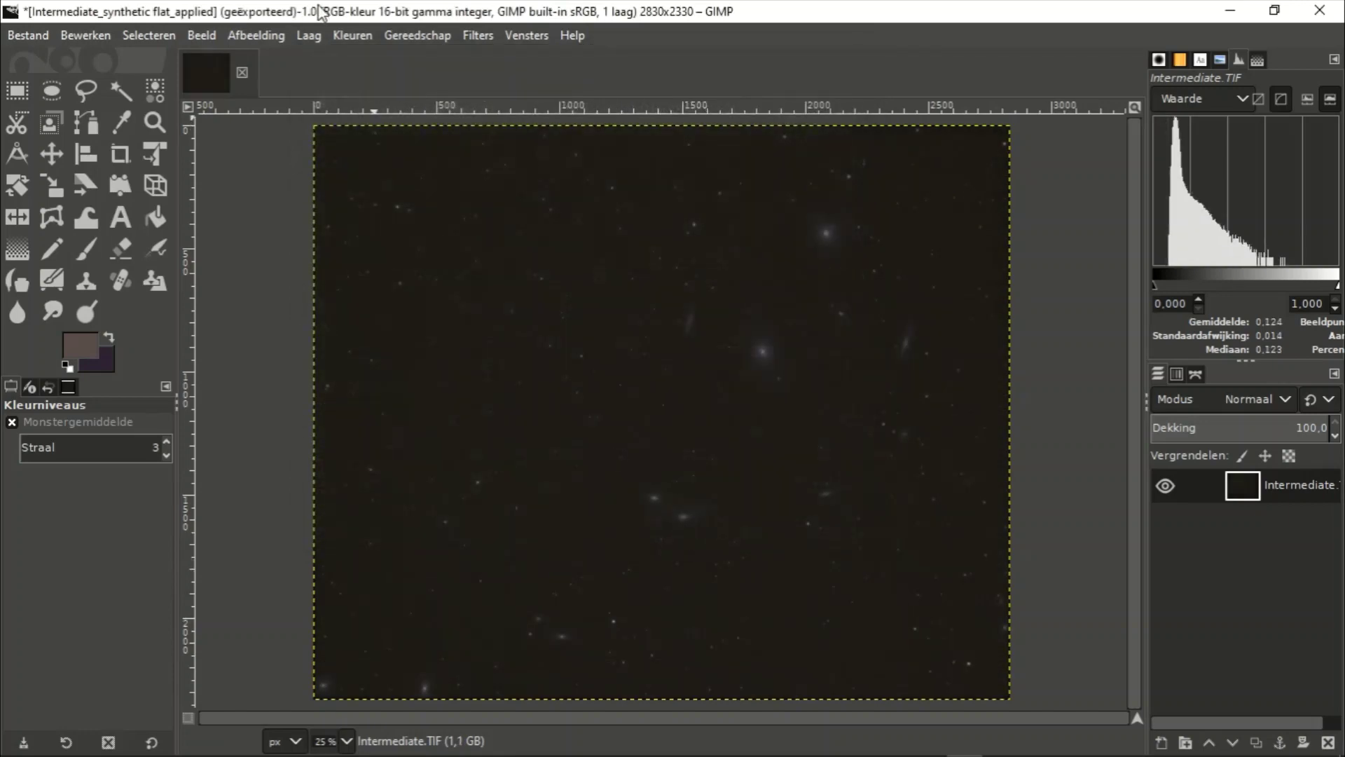
- Apply another Levels pass with black point 5.48 and gamma 1.20
click(353, 35)
click(381, 242)
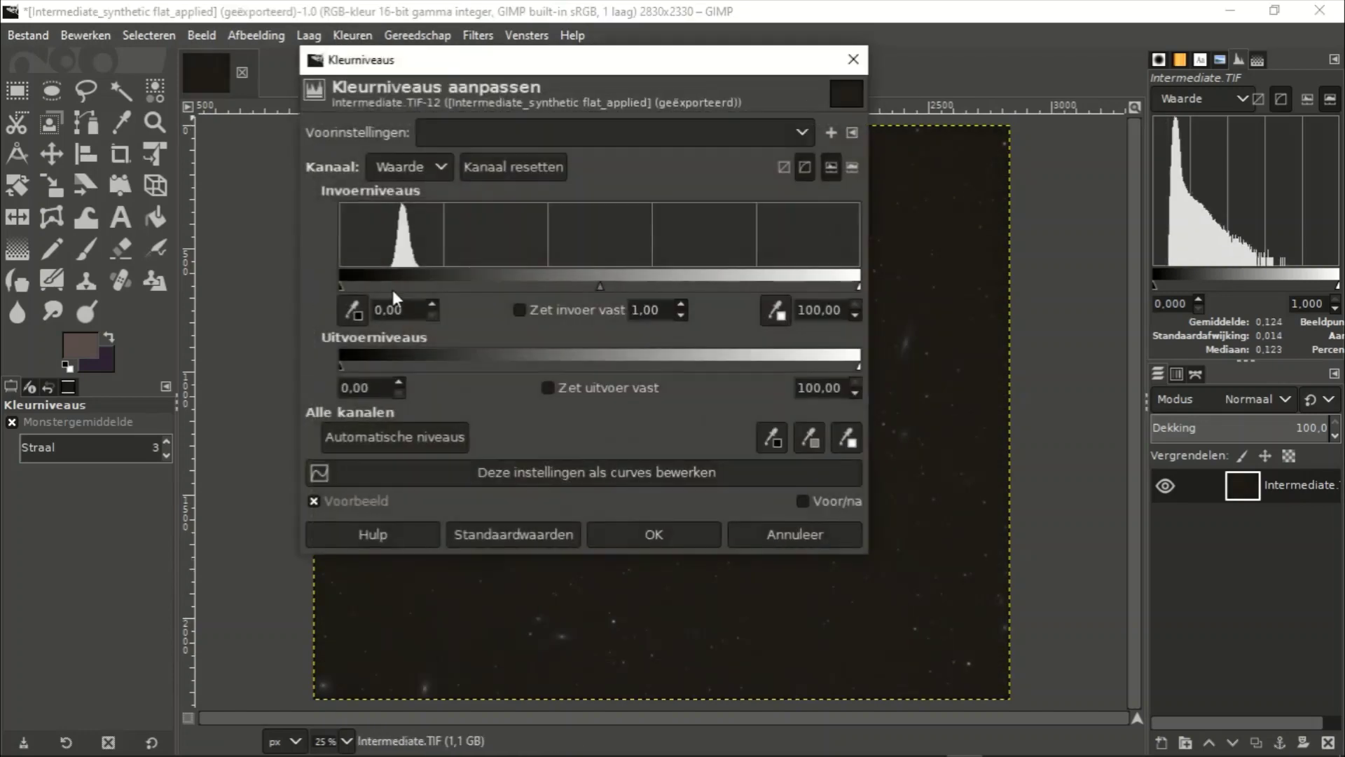
drag(340, 287, 366, 287)
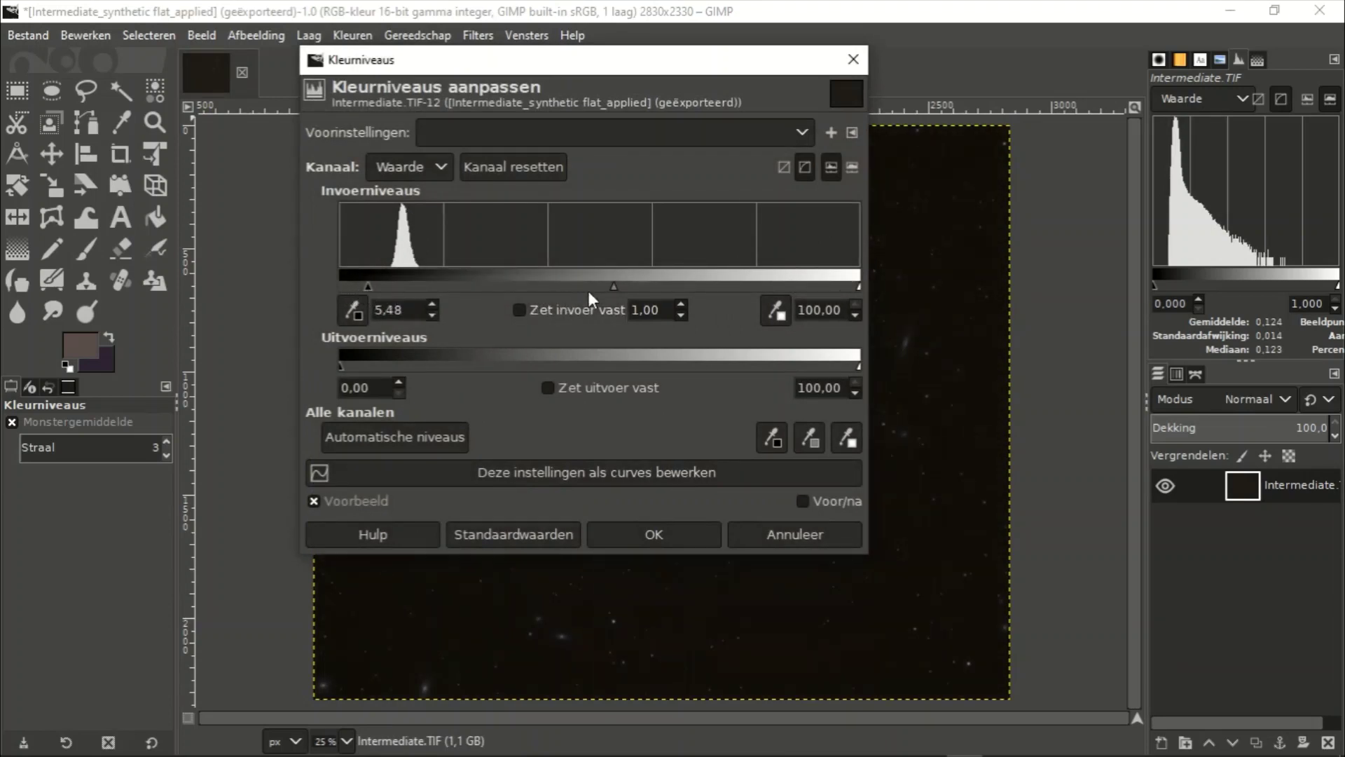
drag(614, 286, 594, 284)
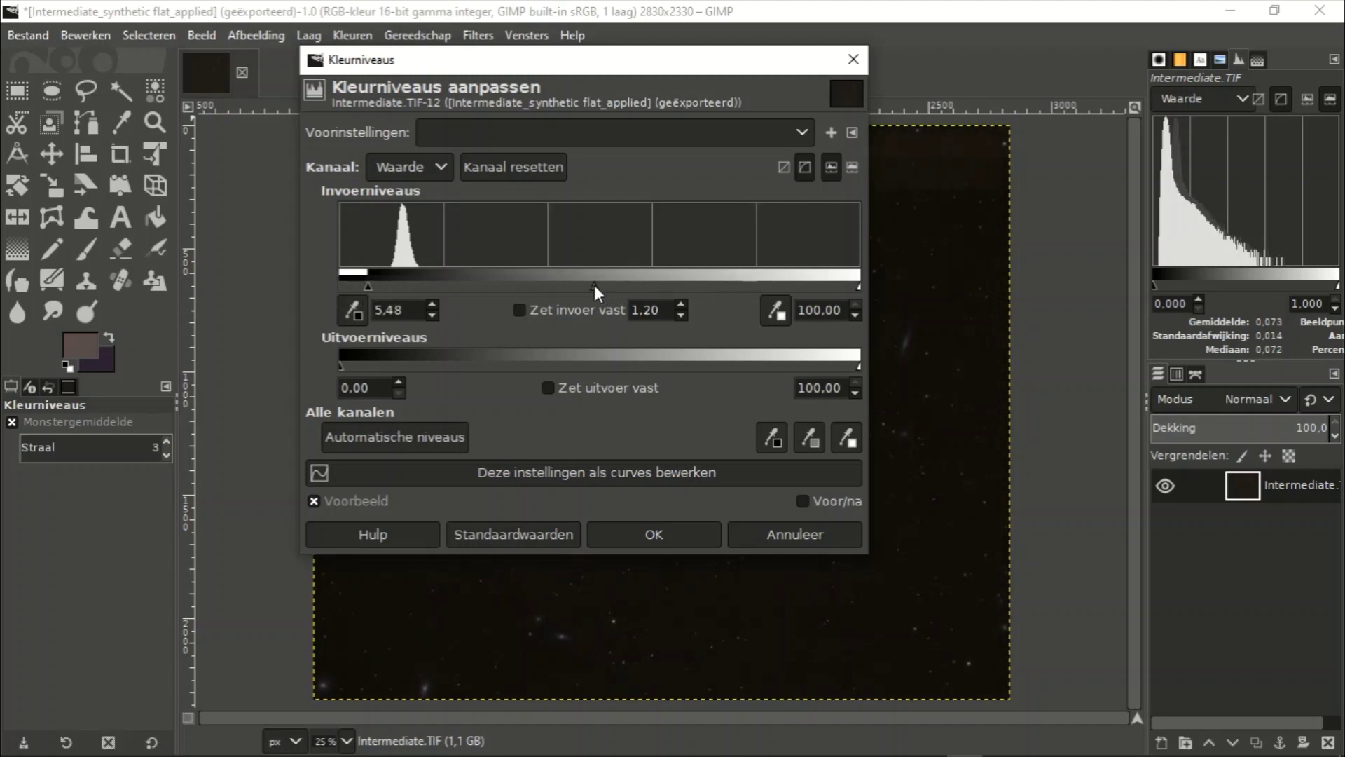
click(679, 534)
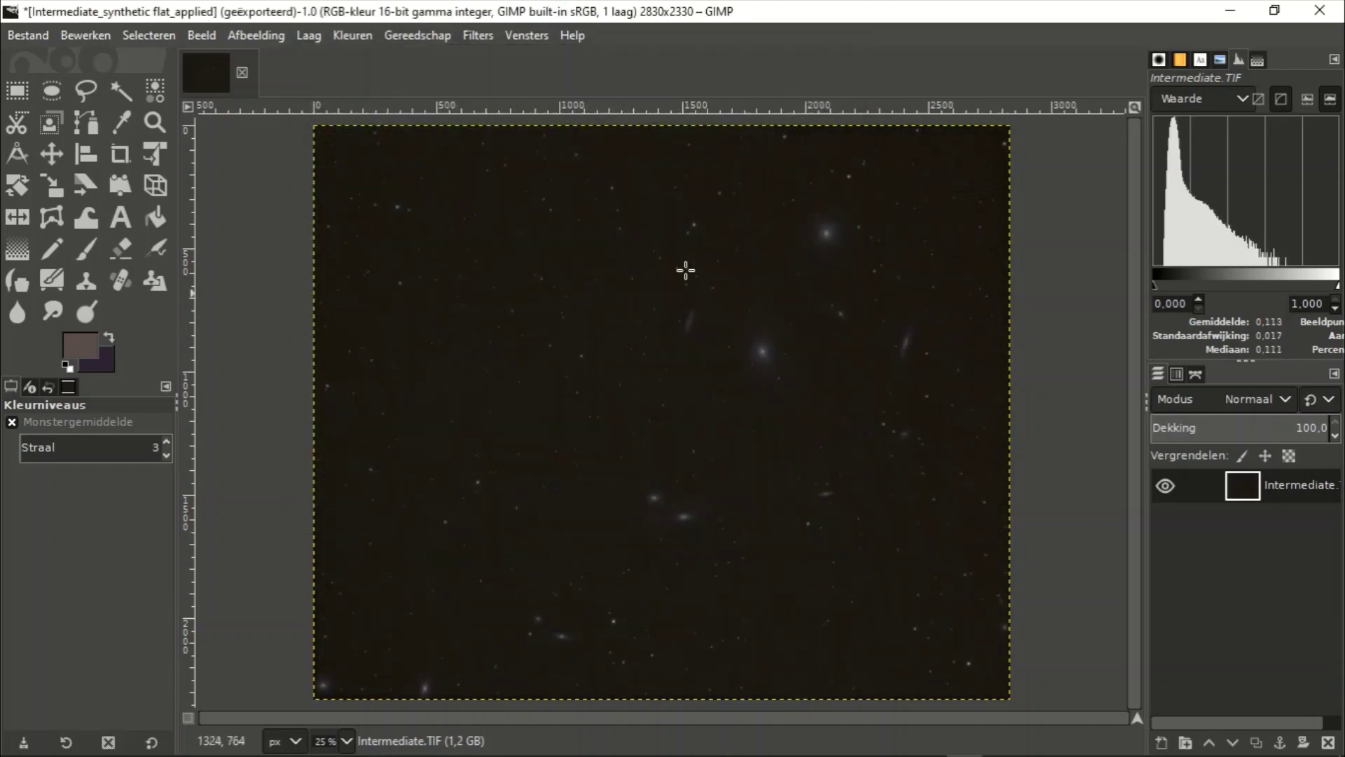
- Apply a final Levels pass with the black point at 5.10
click(343, 40)
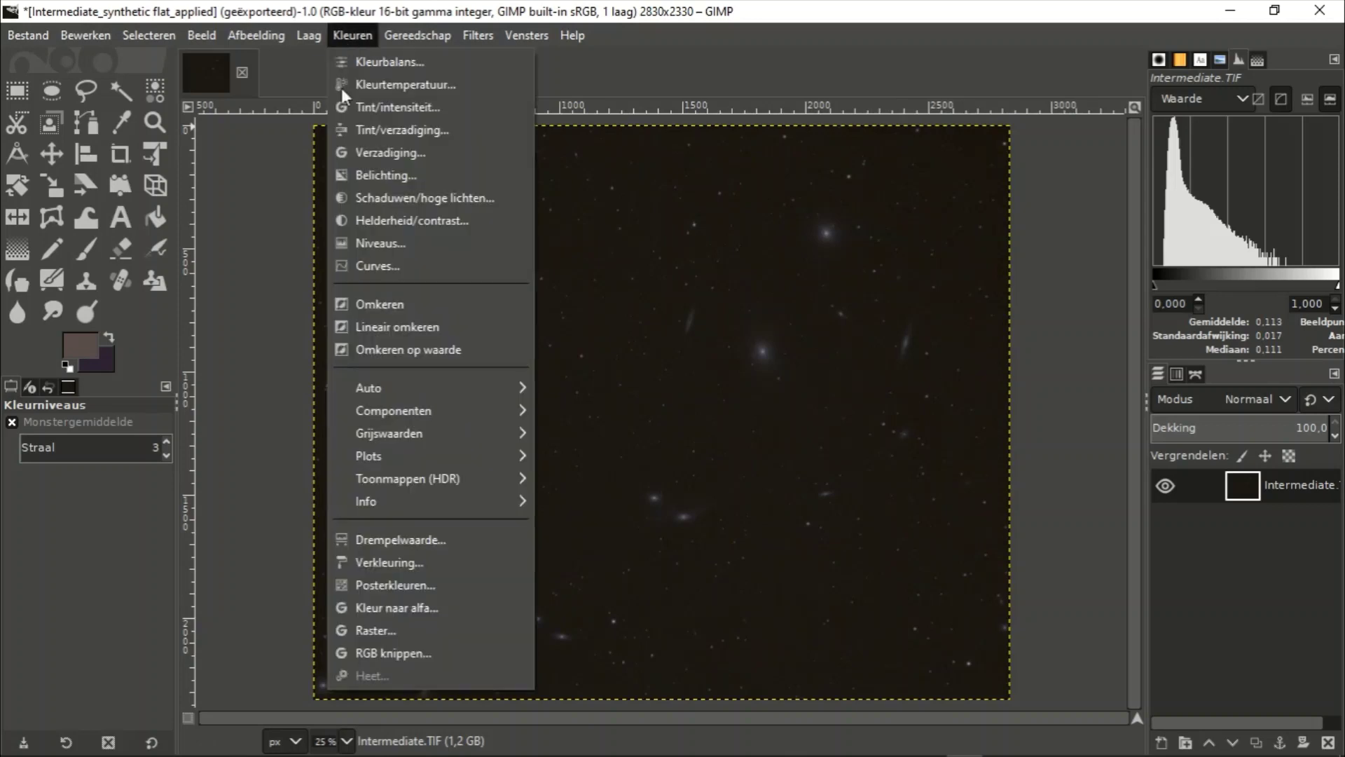
click(384, 242)
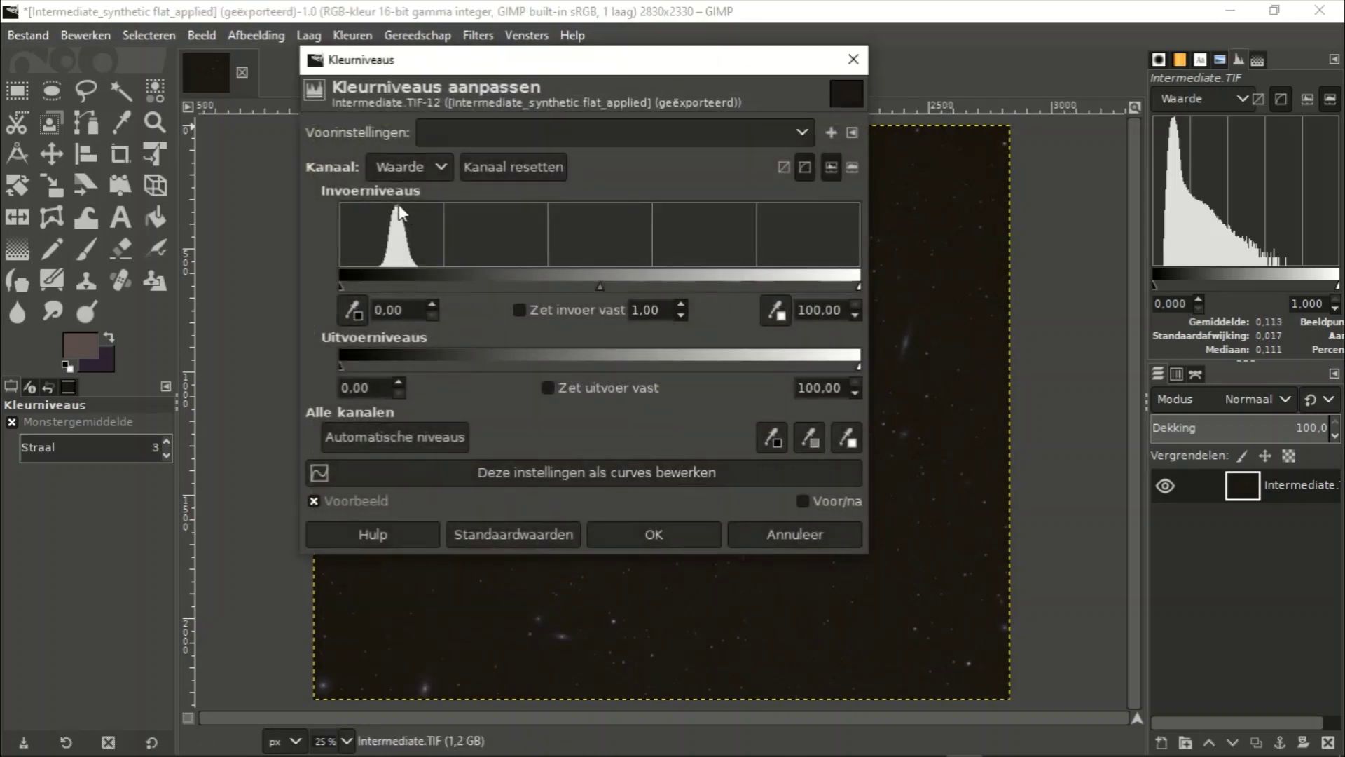
drag(341, 288, 365, 287)
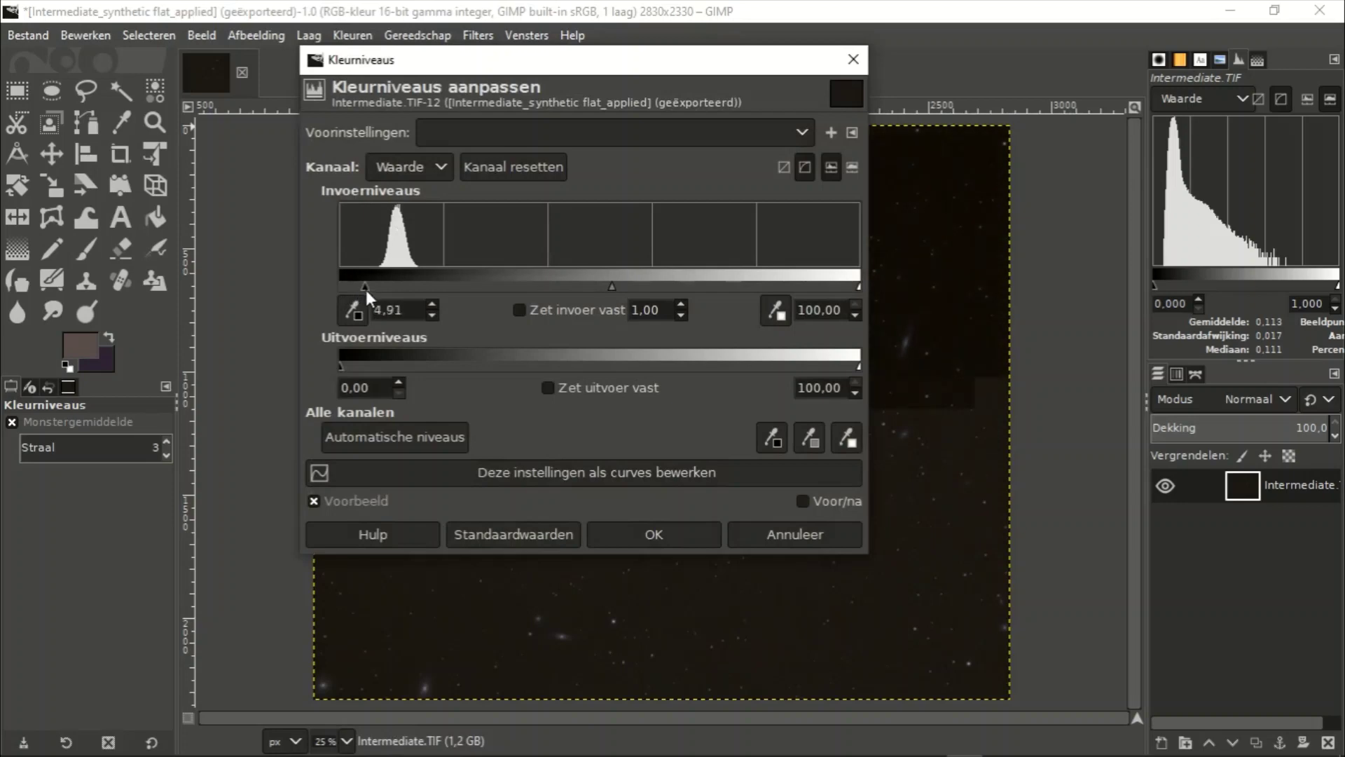
click(616, 539)
- Apply a Curves adjustment with a slightly raised midpoint to brighten the midtones
click(349, 34)
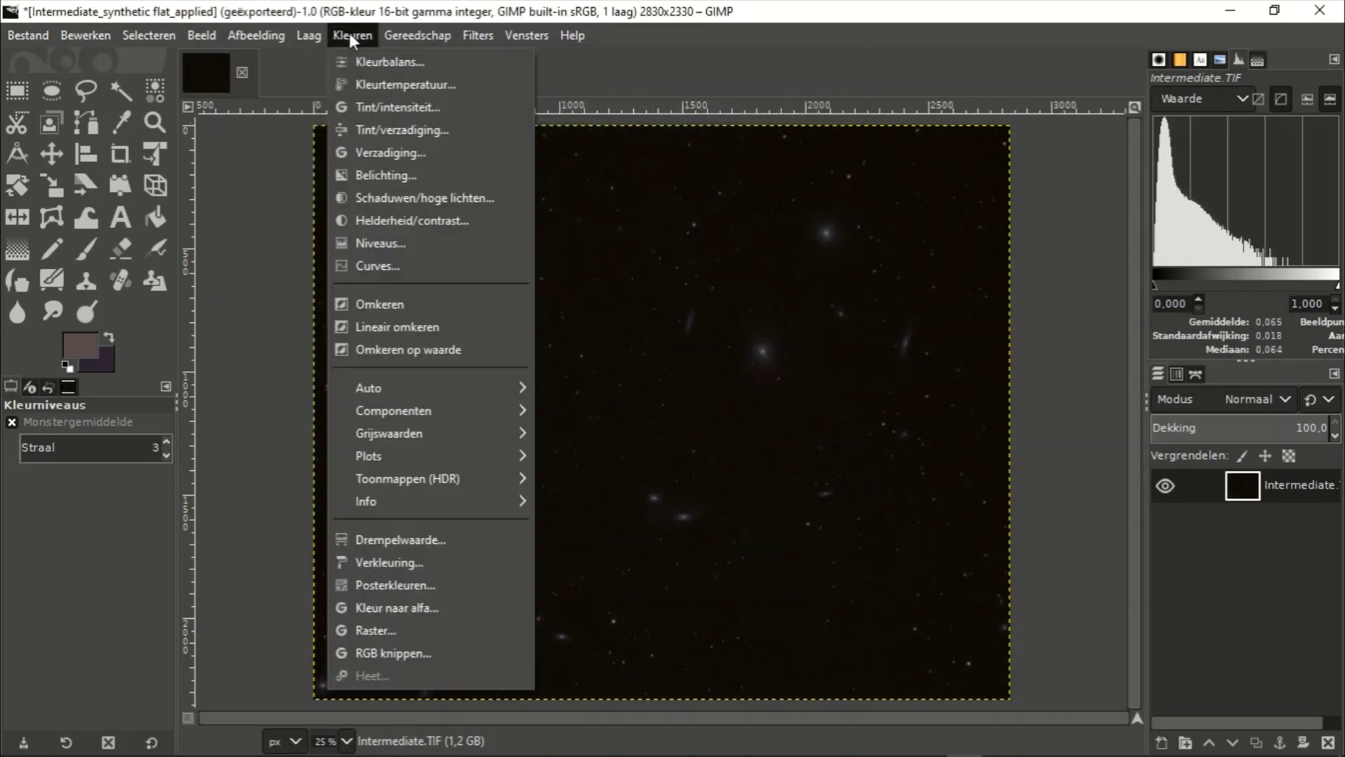
click(357, 265)
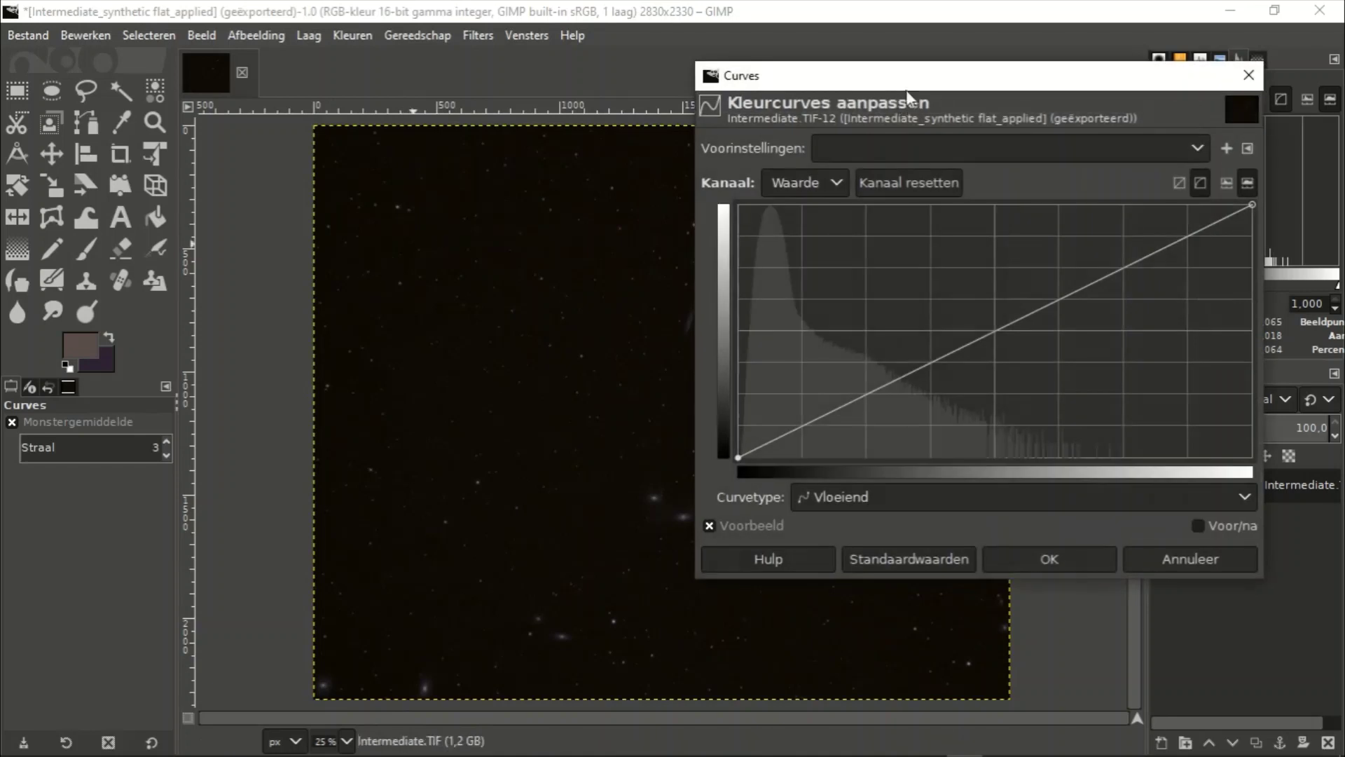
drag(849, 84, 141, 56)
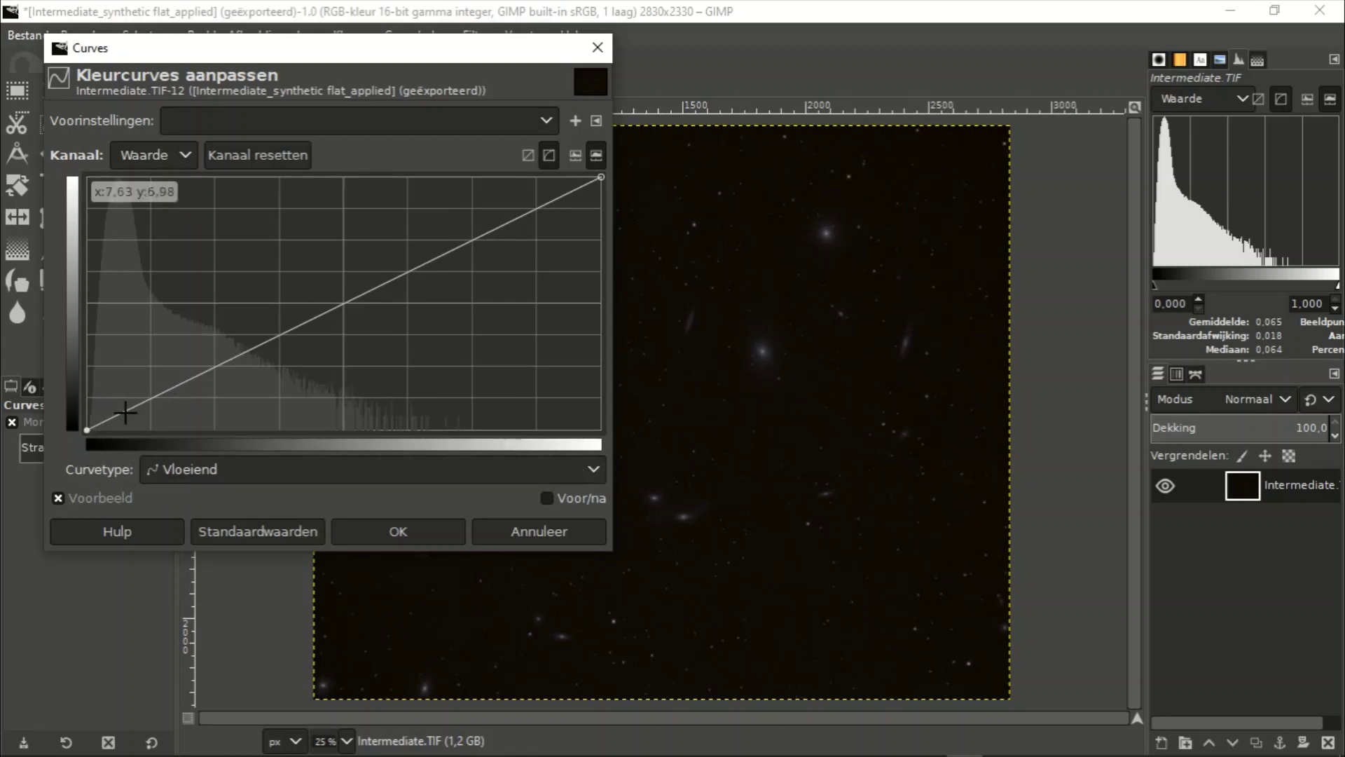
drag(125, 410, 124, 400)
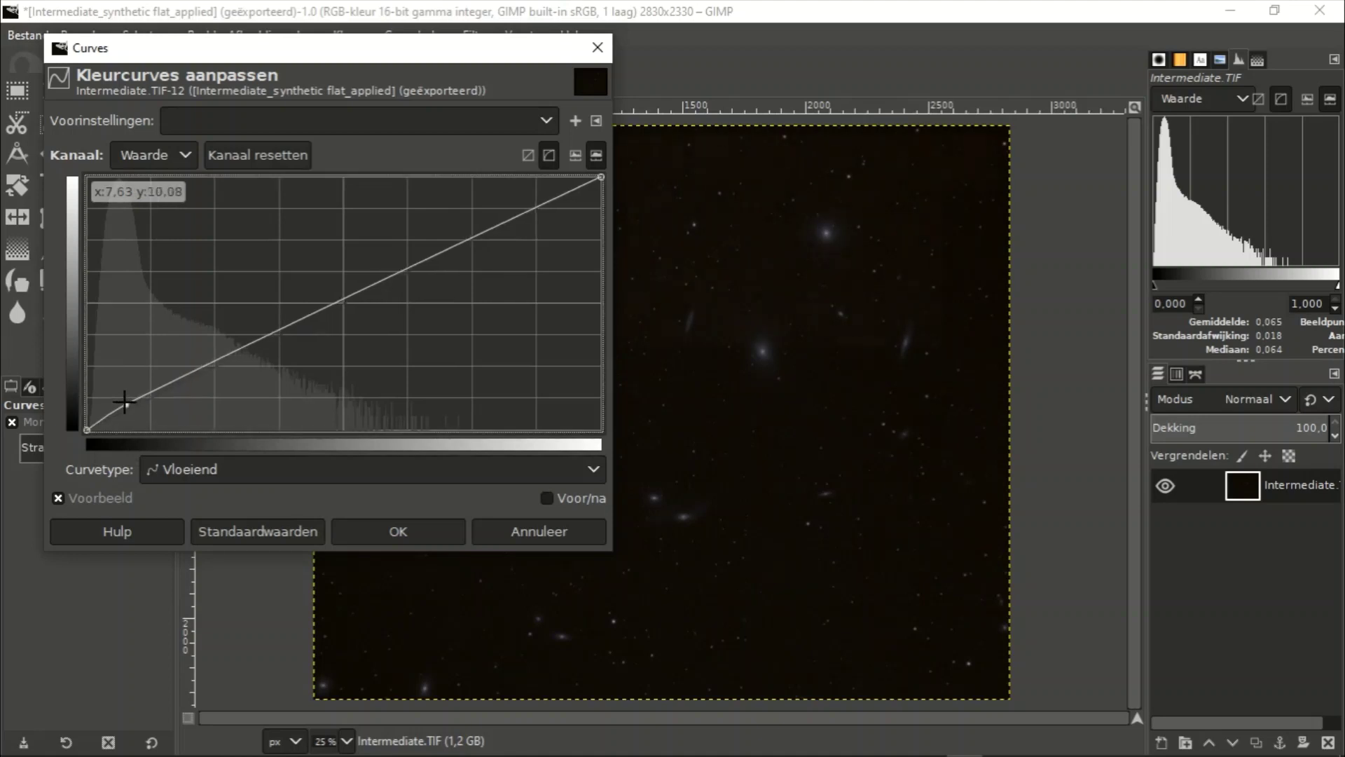
click(238, 530)
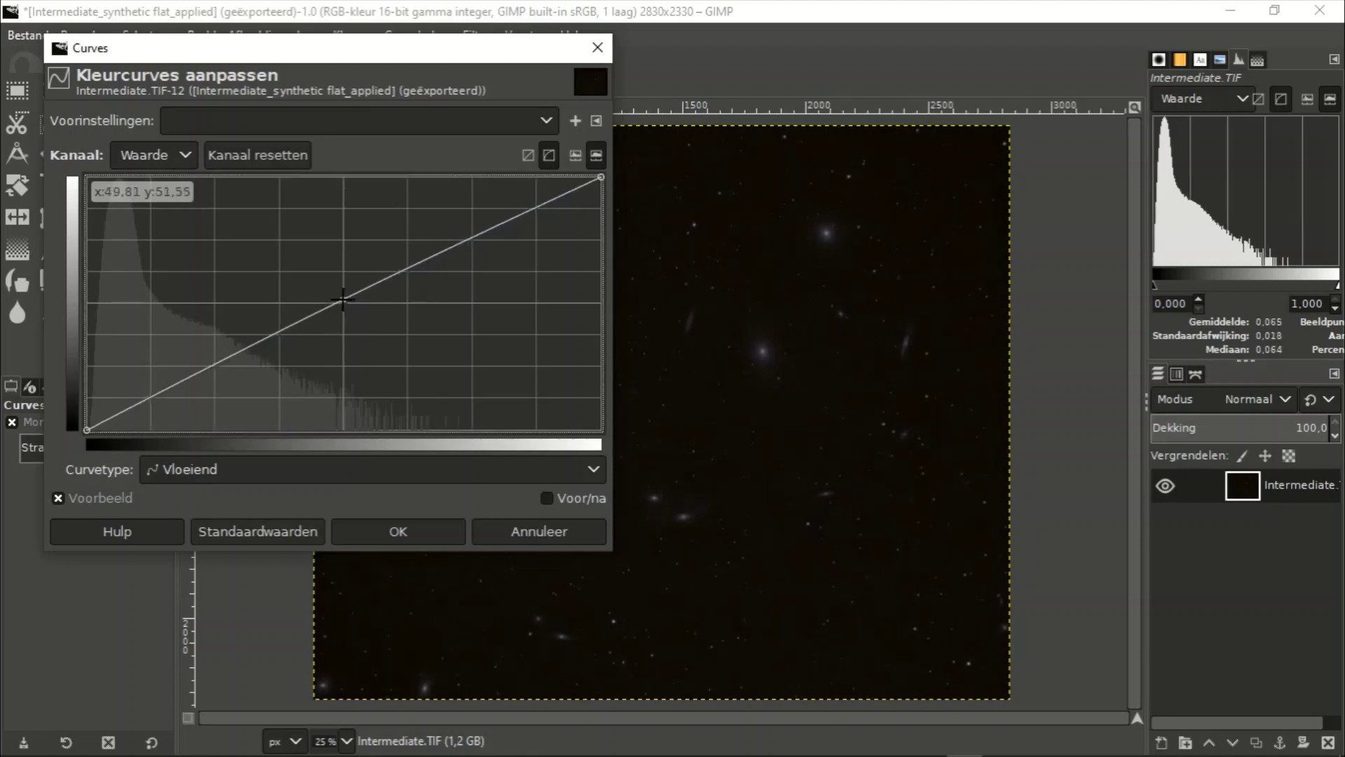
drag(343, 302, 343, 297)
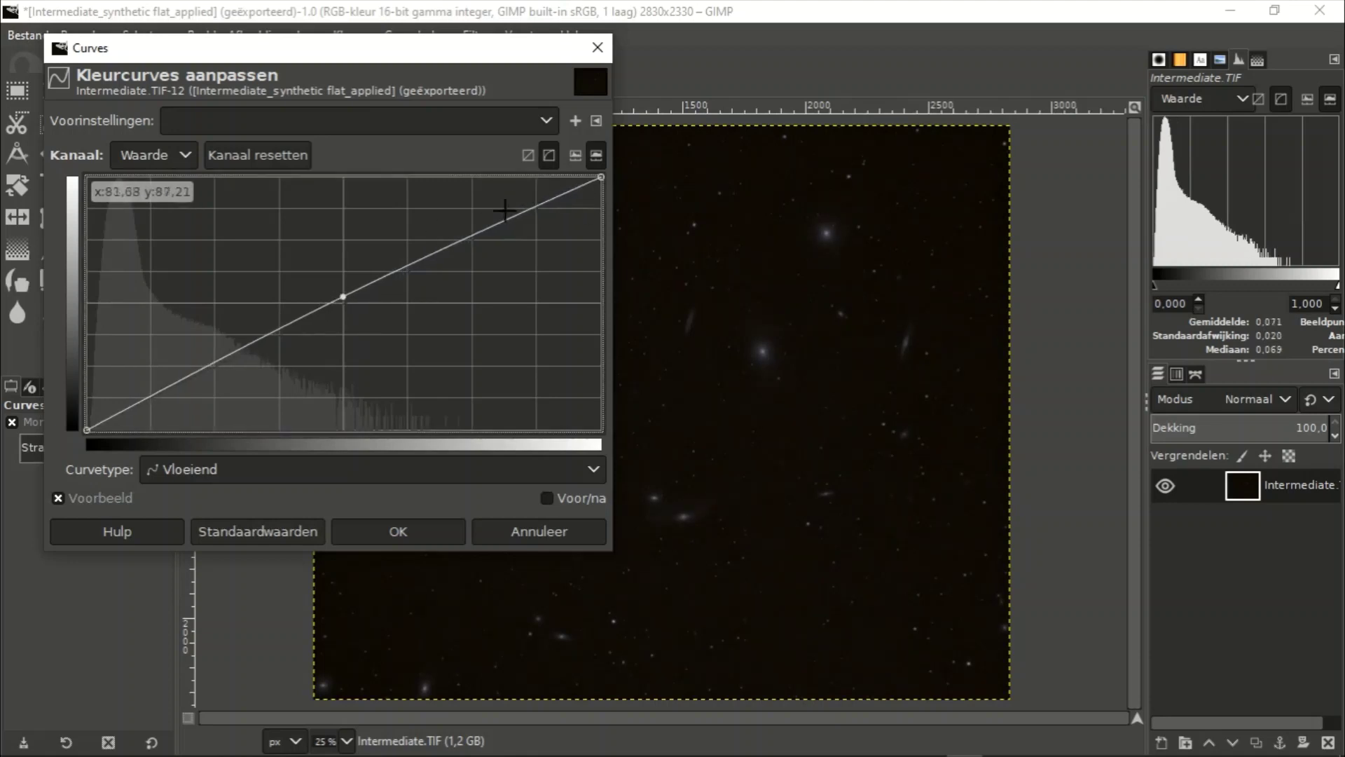
click(471, 234)
click(217, 359)
drag(342, 293, 343, 294)
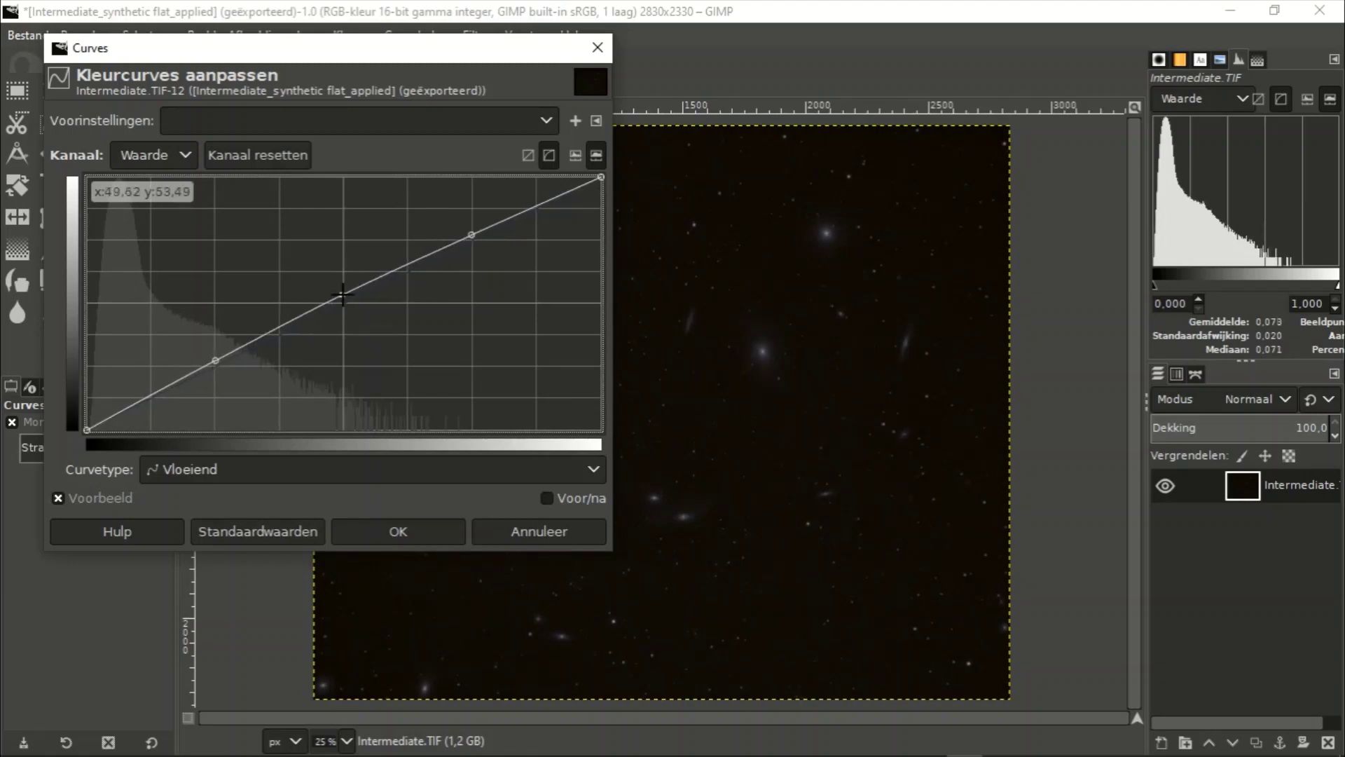
click(424, 535)
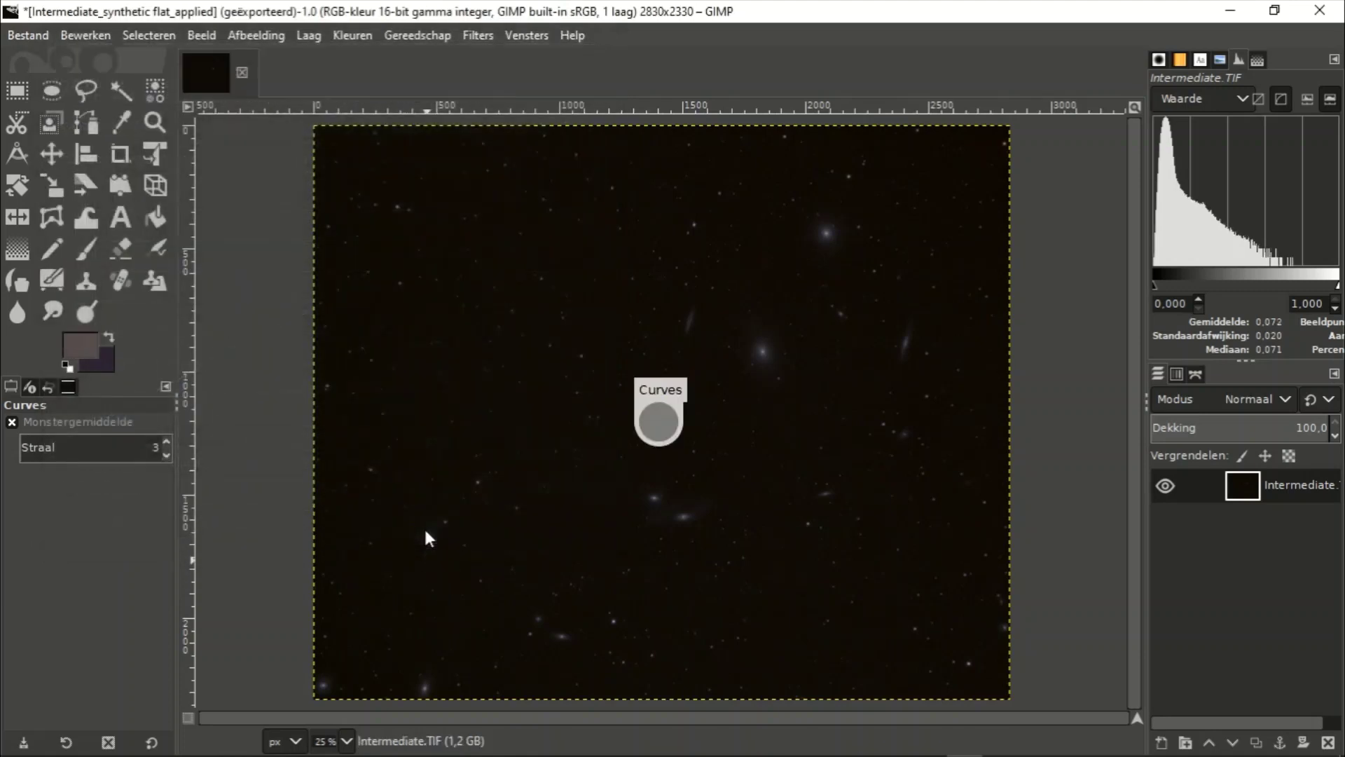
- Apply a second curve raising the midpoint and slightly lowering the shadows
click(350, 36)
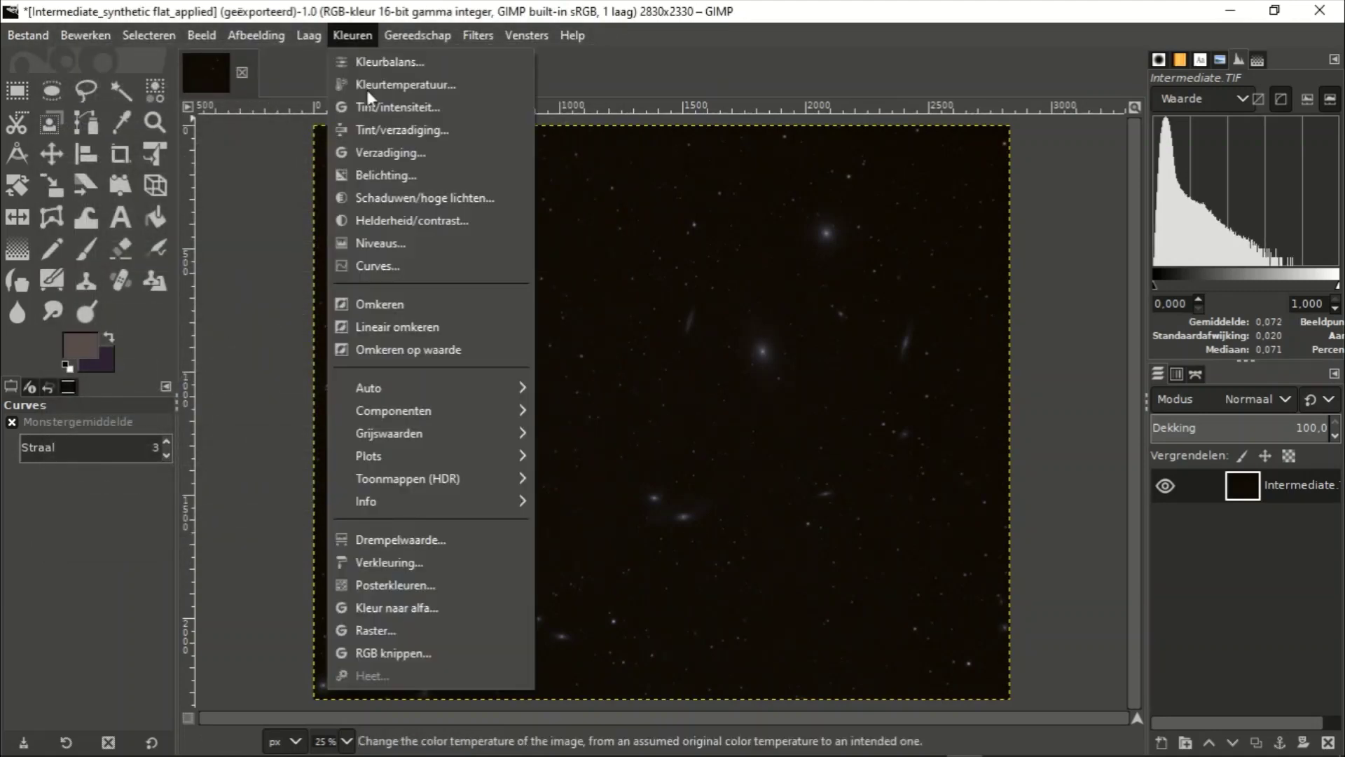
click(390, 265)
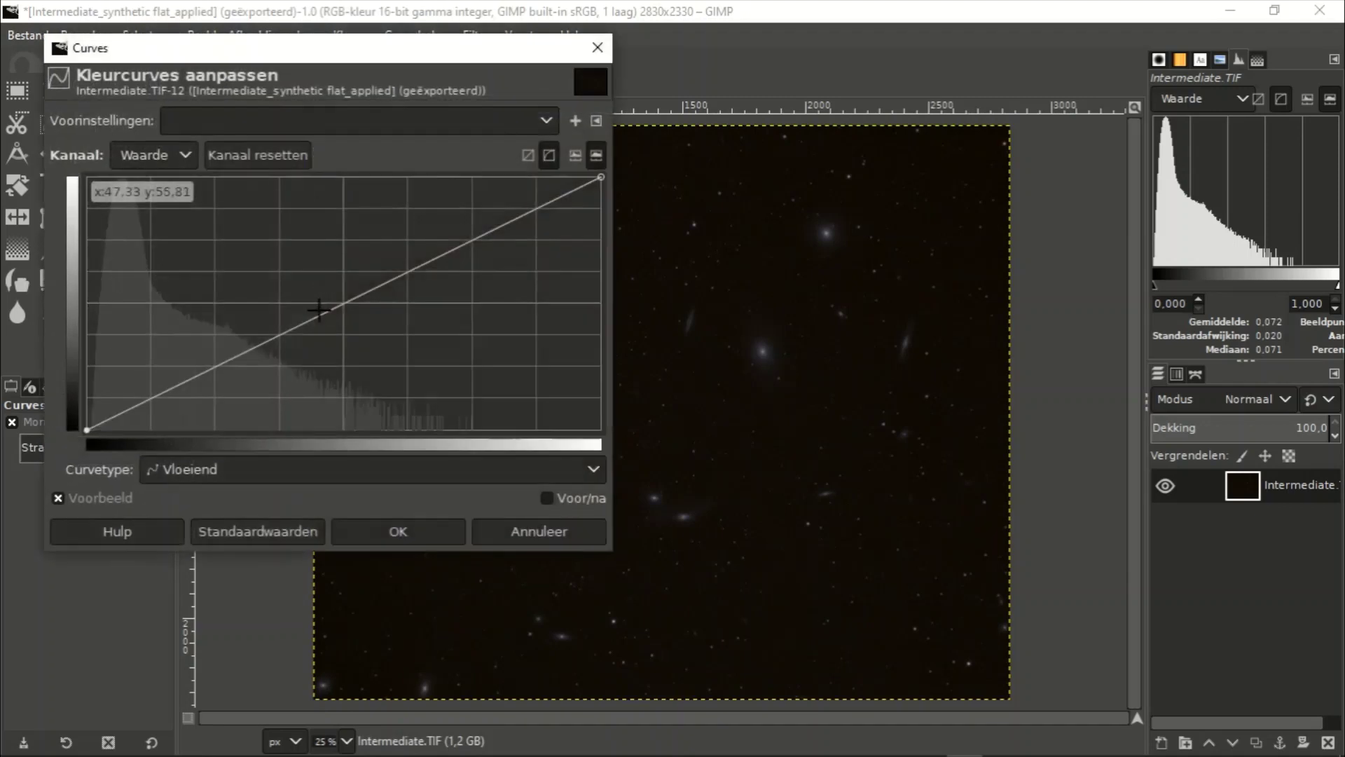
drag(343, 303, 343, 294)
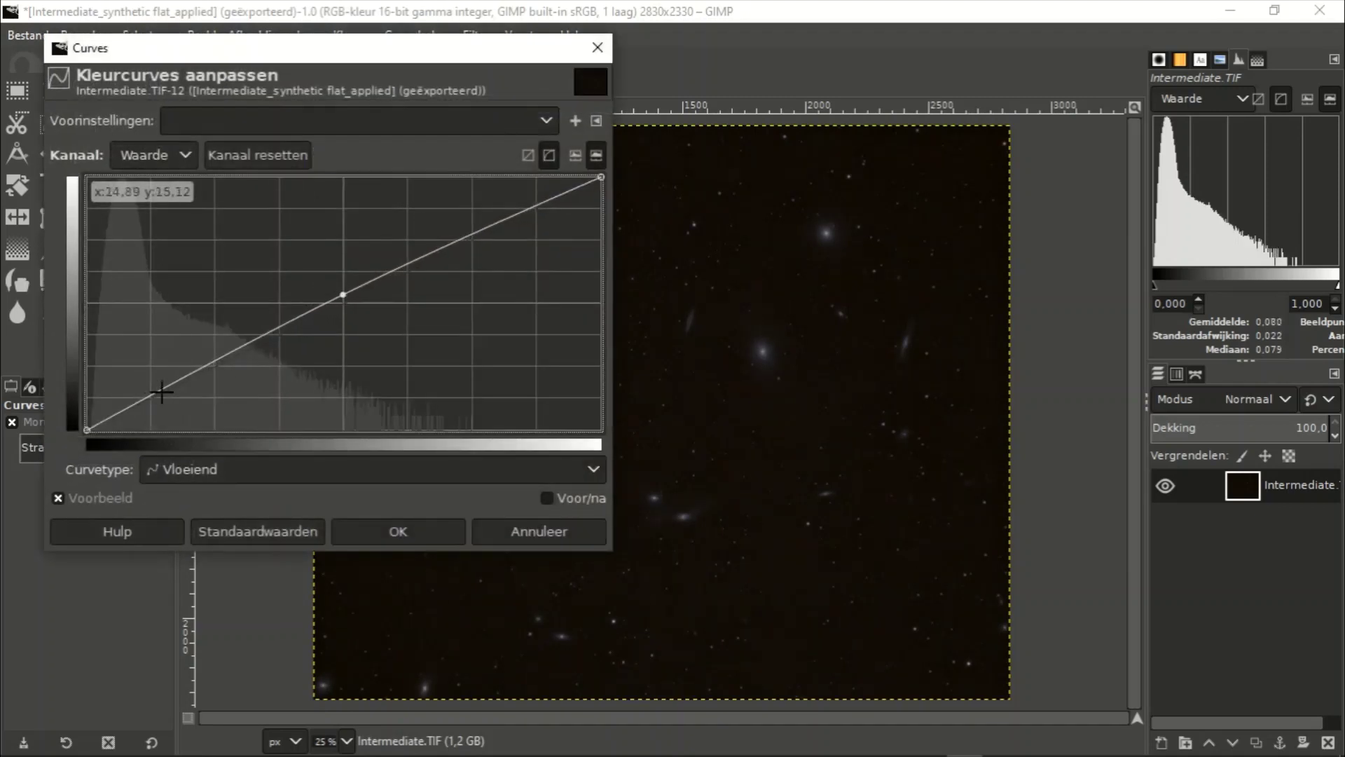
drag(157, 391, 157, 395)
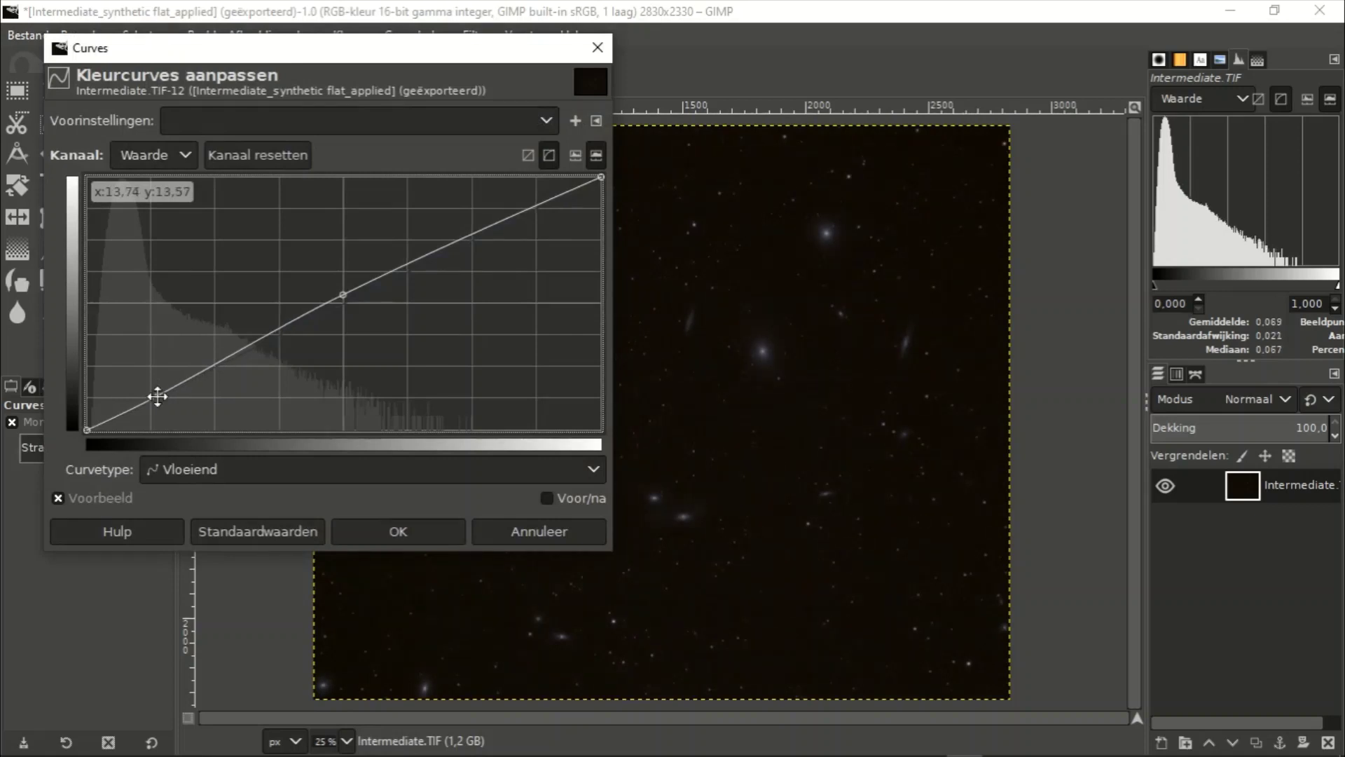
click(405, 531)
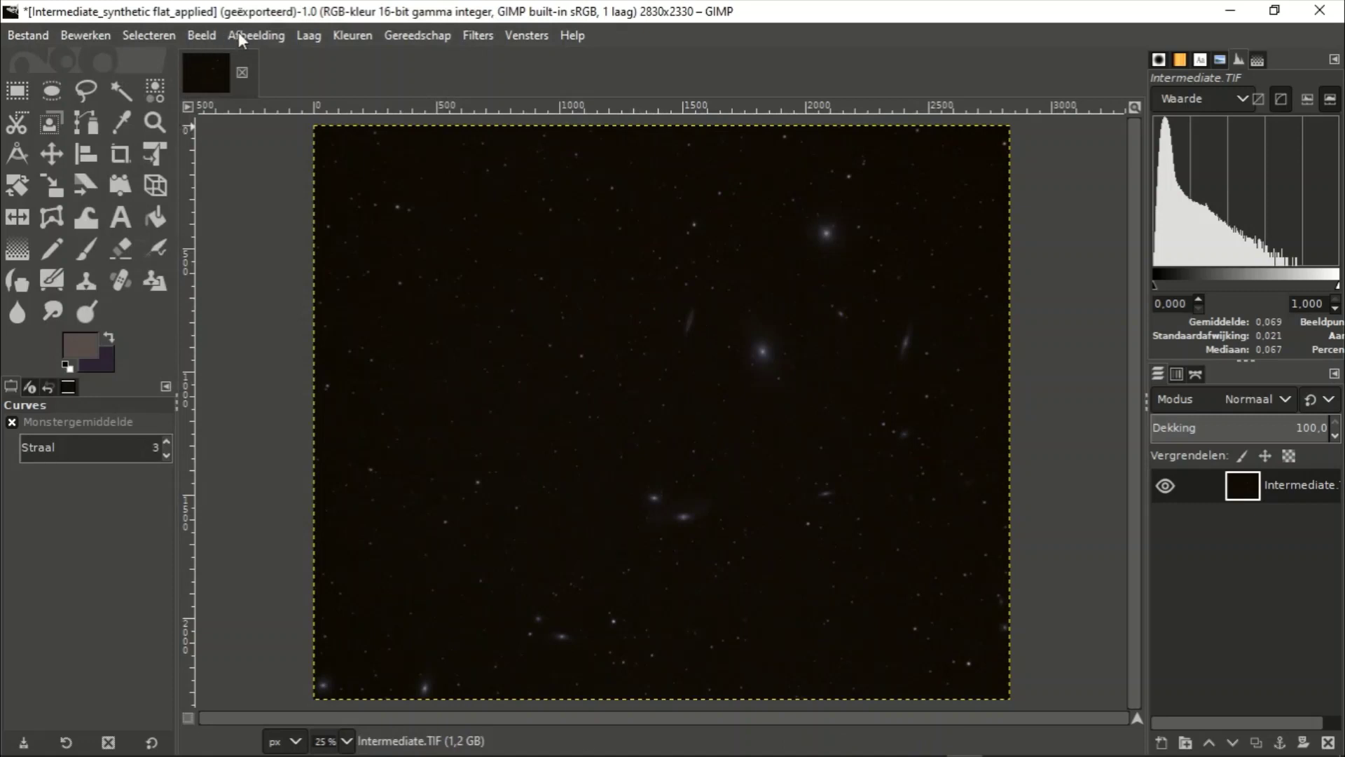
- Apply a Saturation adjustment with scale about 1.17
click(340, 39)
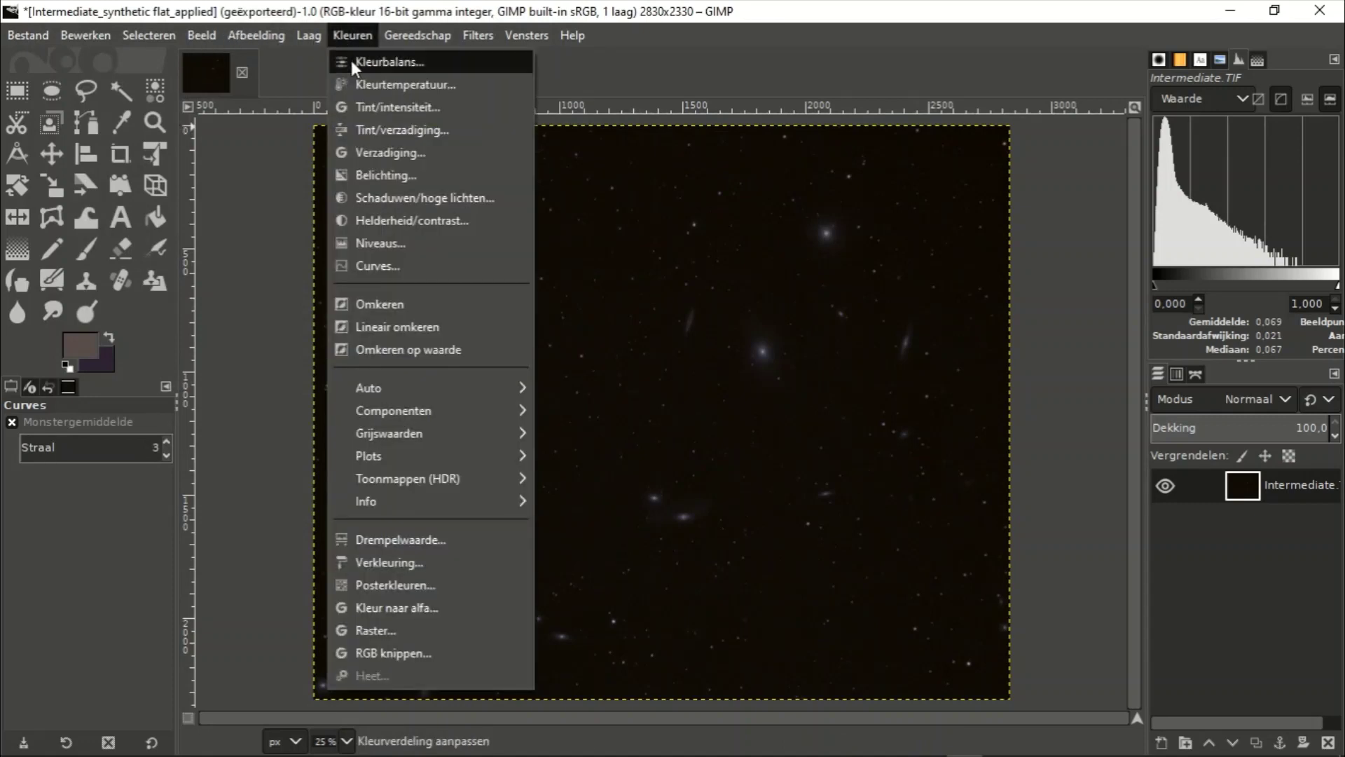
click(381, 160)
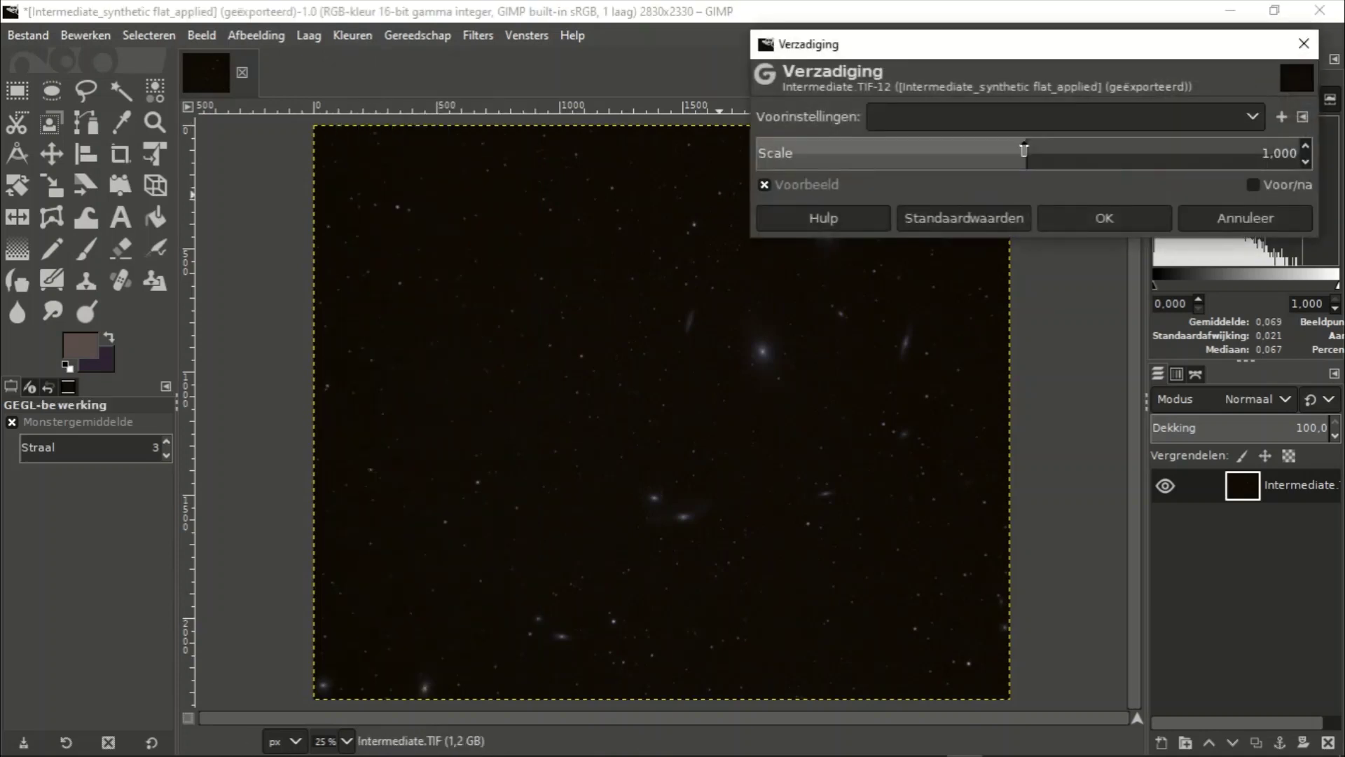
drag(1025, 149, 1081, 152)
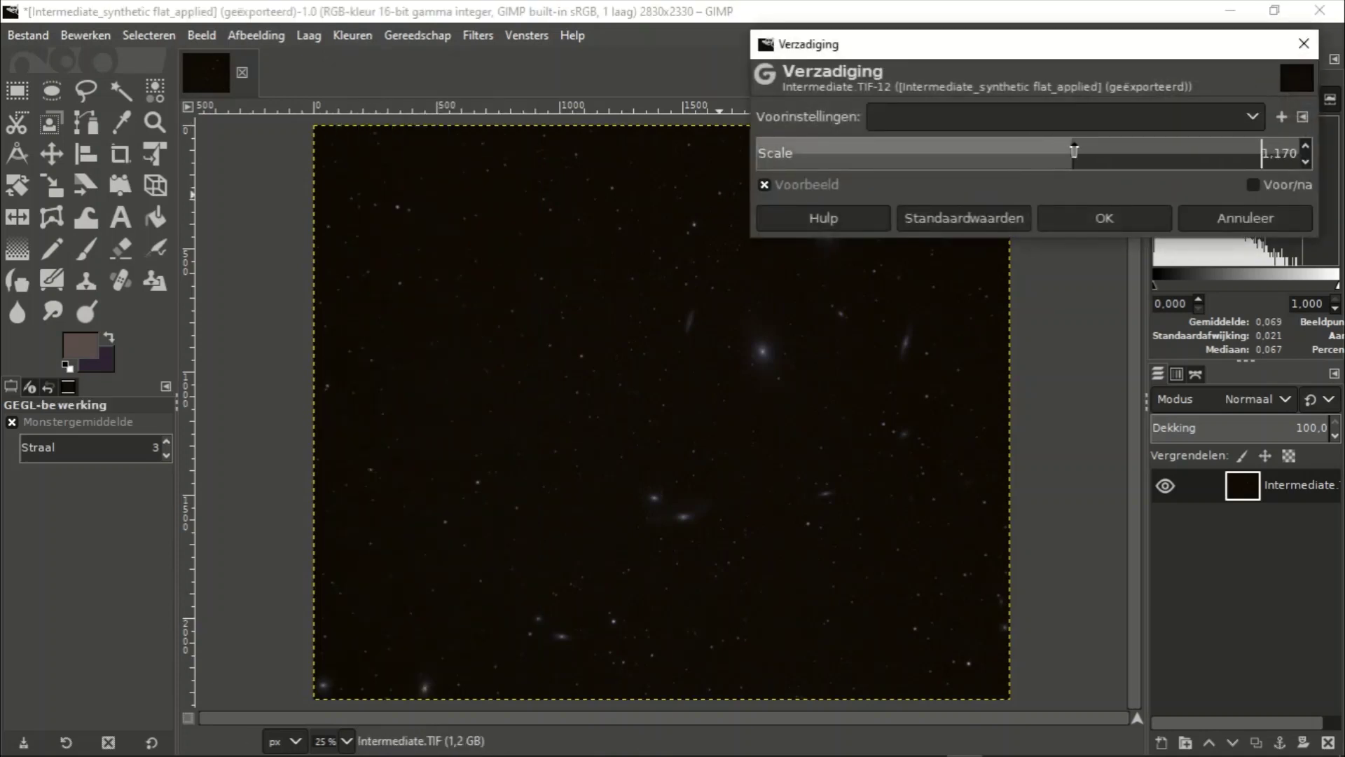
click(1097, 215)
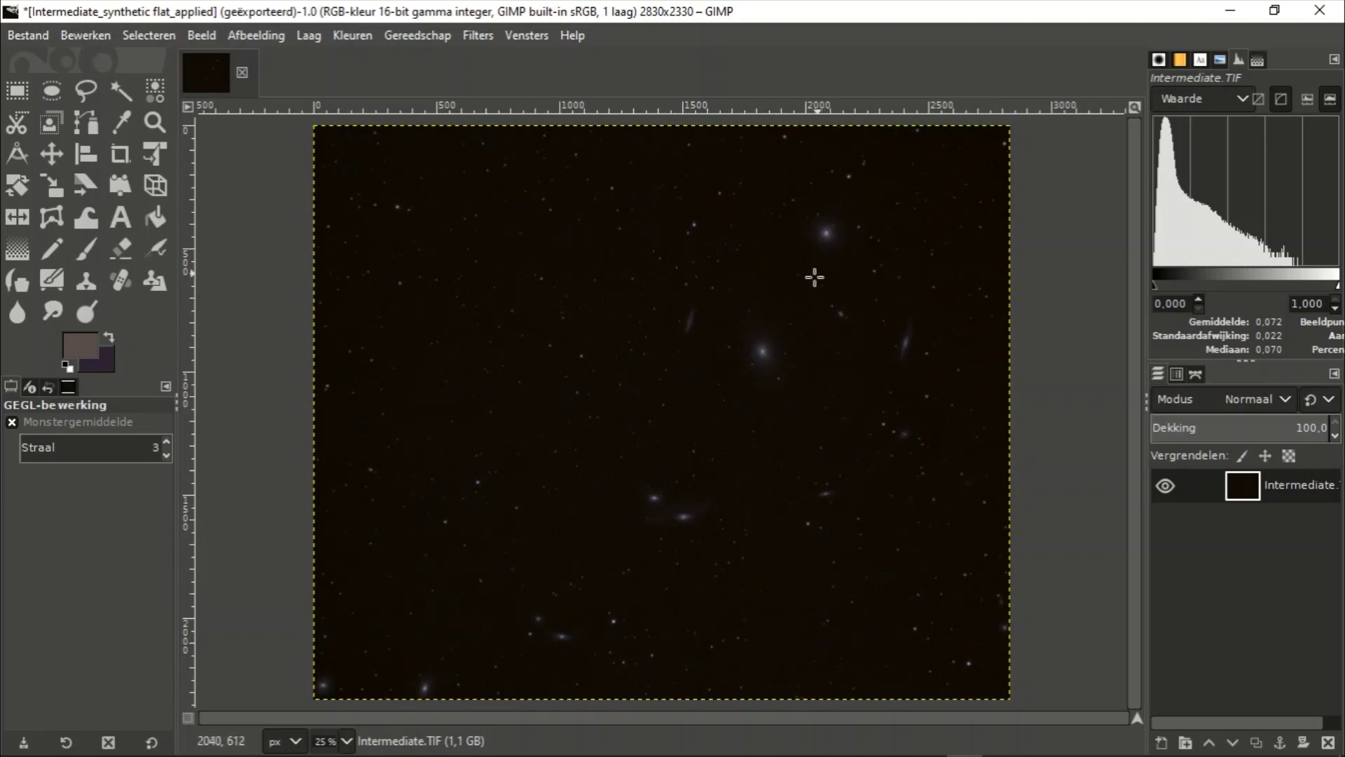
click(216, 40)
mouse_move(249, 107)
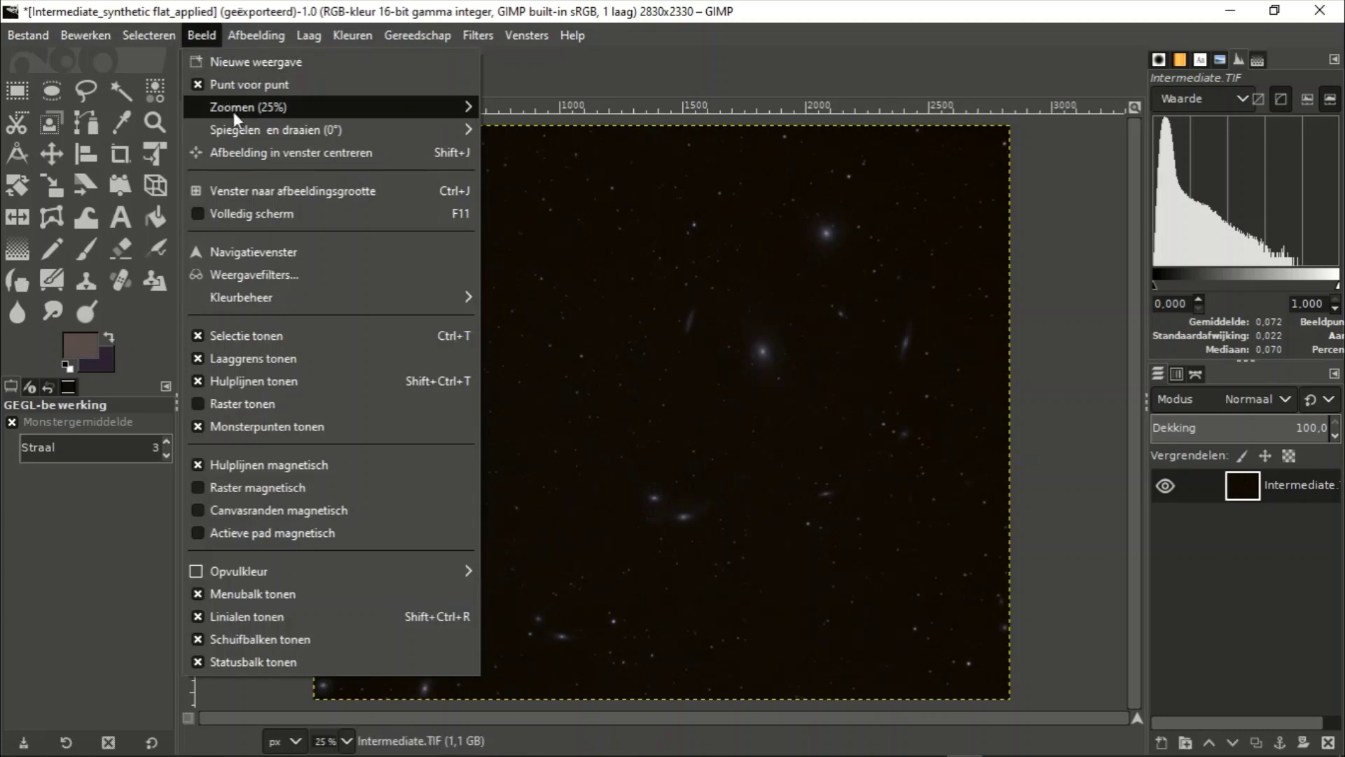
click(563, 350)
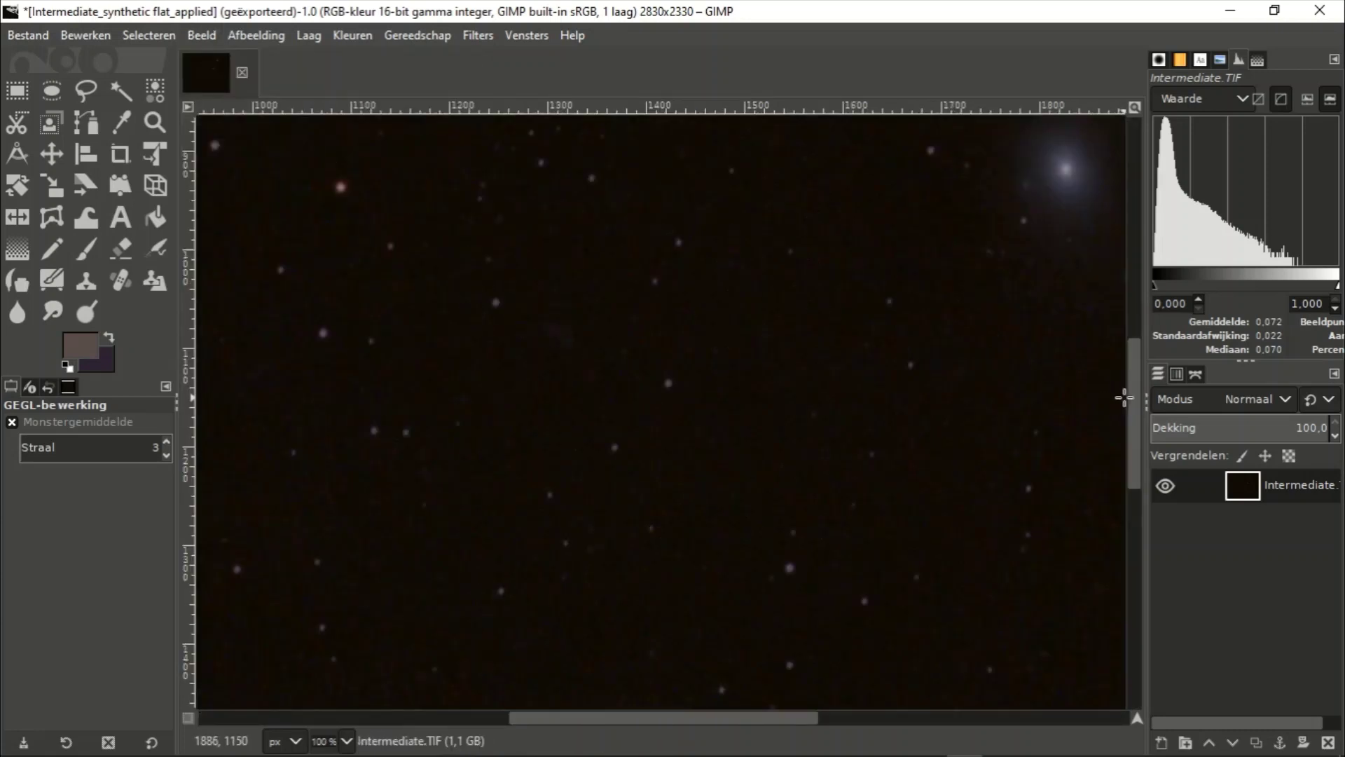
mouse_move(1127, 394)
mouse_down()
mouse_move(1135, 254)
mouse_move(1135, 391)
mouse_up()
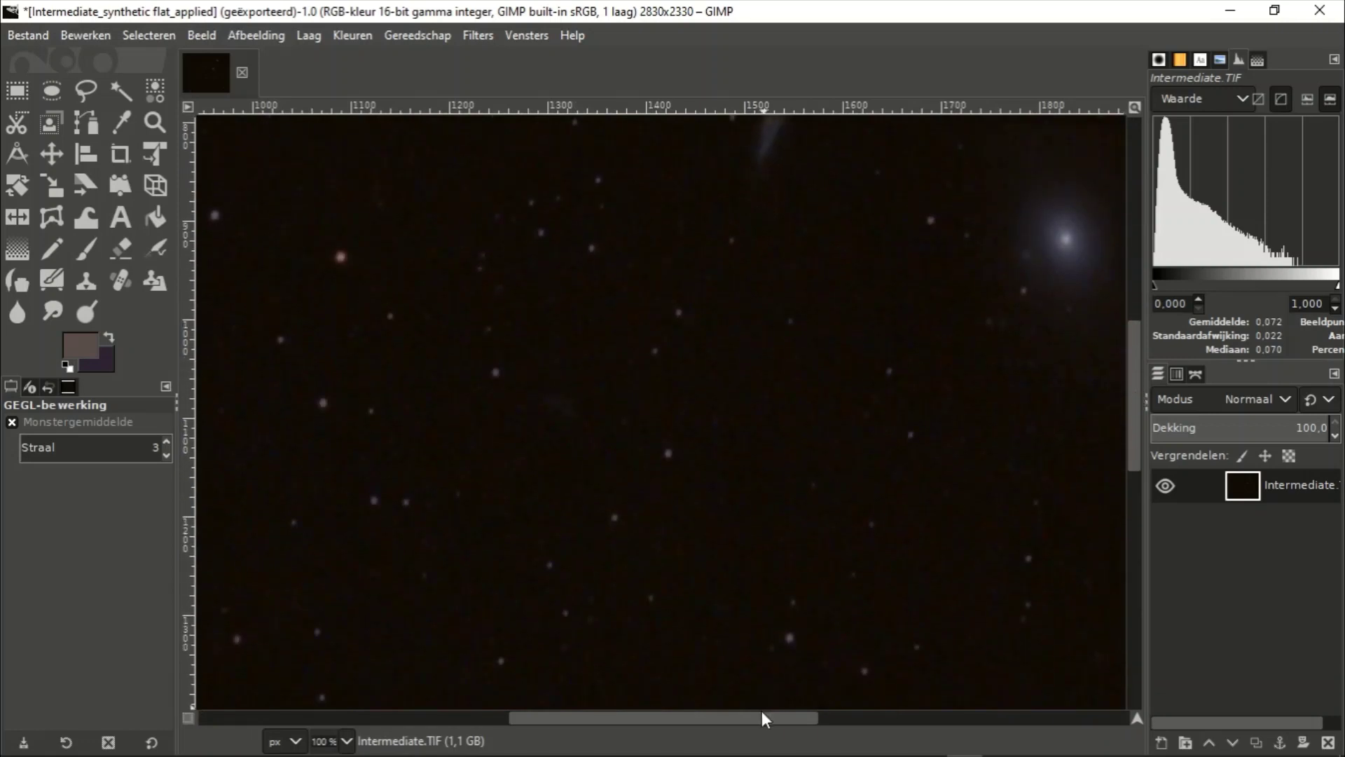
mouse_move(762, 711)
mouse_down()
mouse_move(881, 716)
mouse_move(996, 699)
mouse_move(1021, 430)
mouse_up()
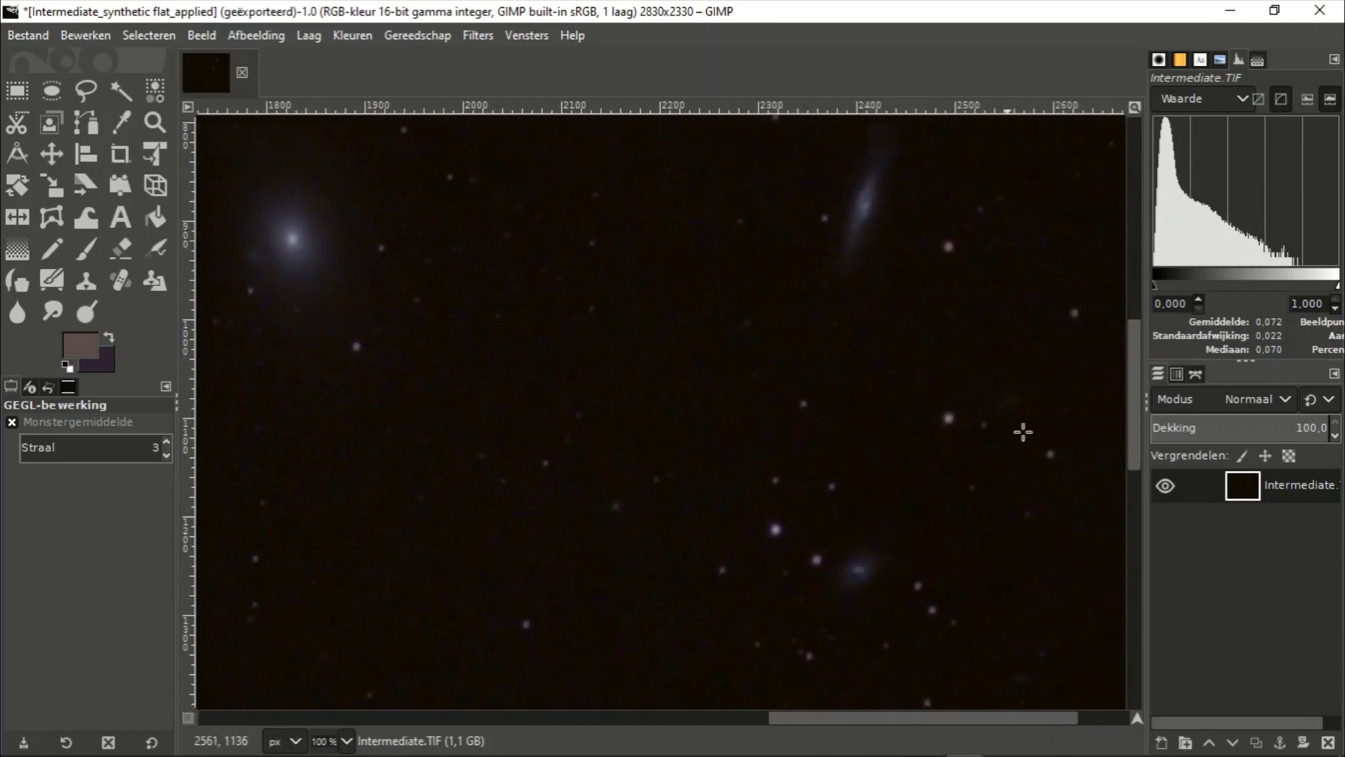
mouse_move(1131, 379)
mouse_down()
mouse_move(1128, 264)
mouse_move(1133, 478)
mouse_up()
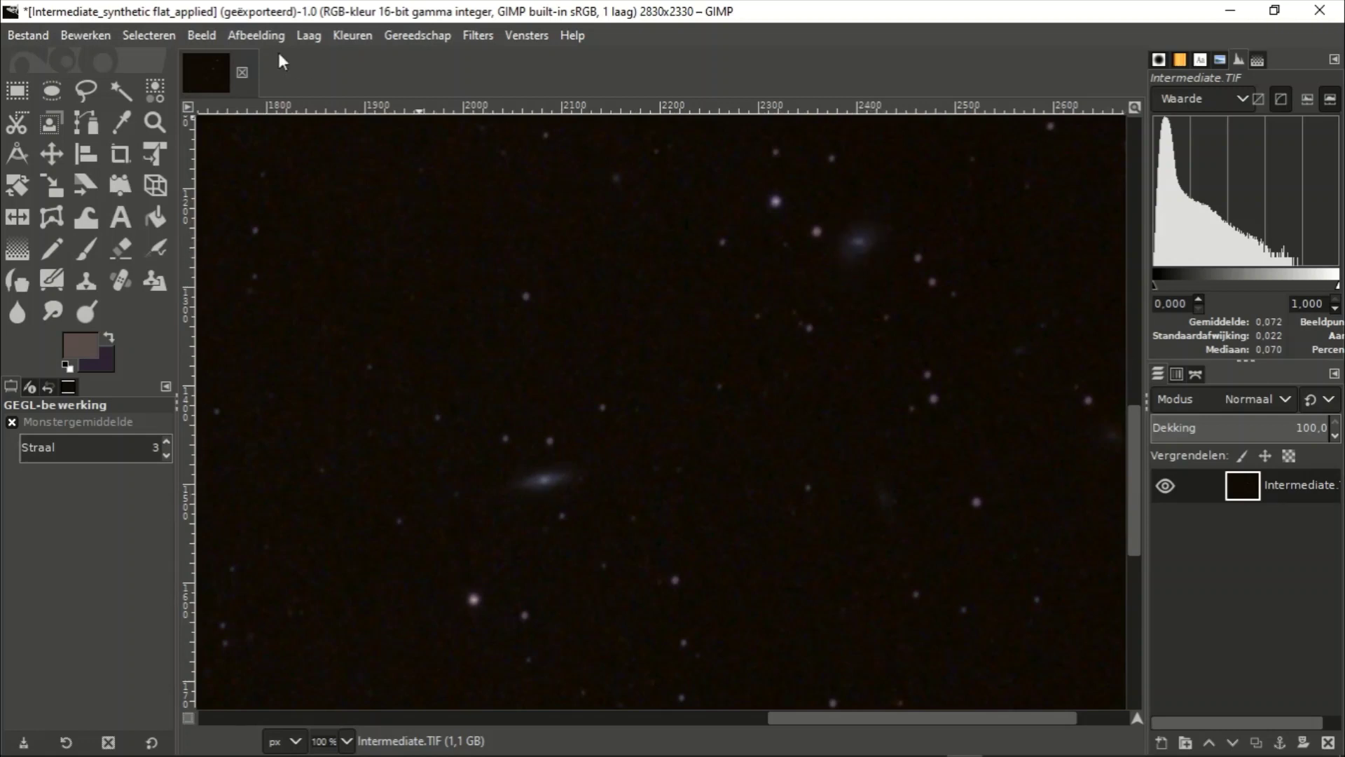
click(478, 33)
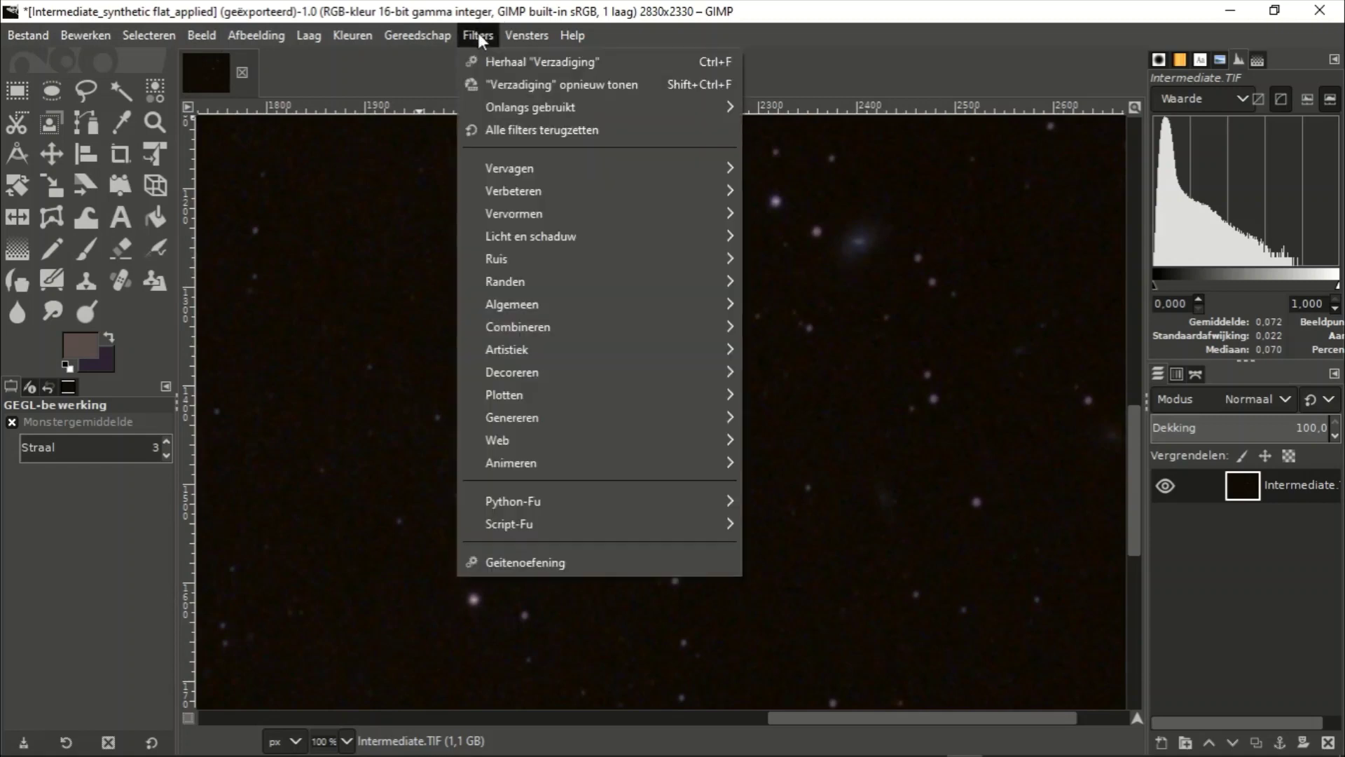
mouse_move(510, 168)
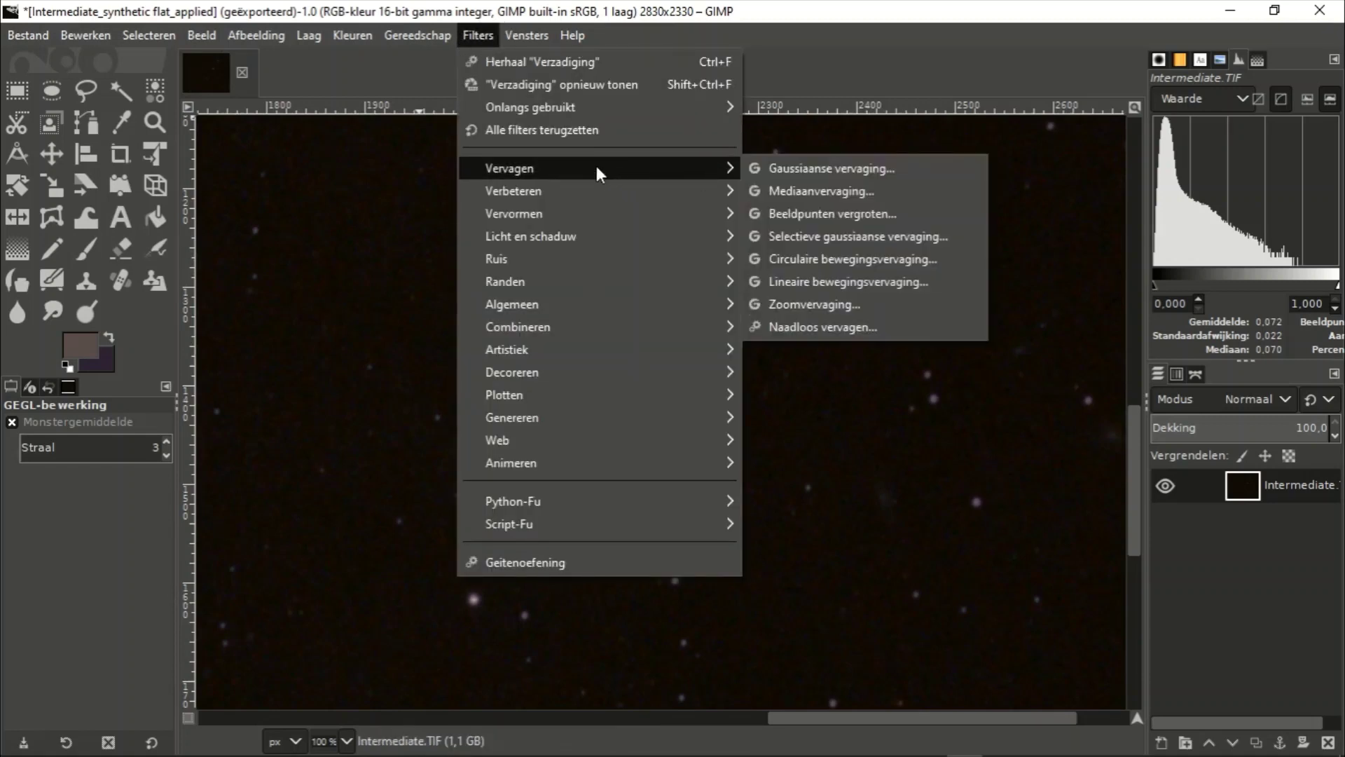
click(468, 7)
click(338, 32)
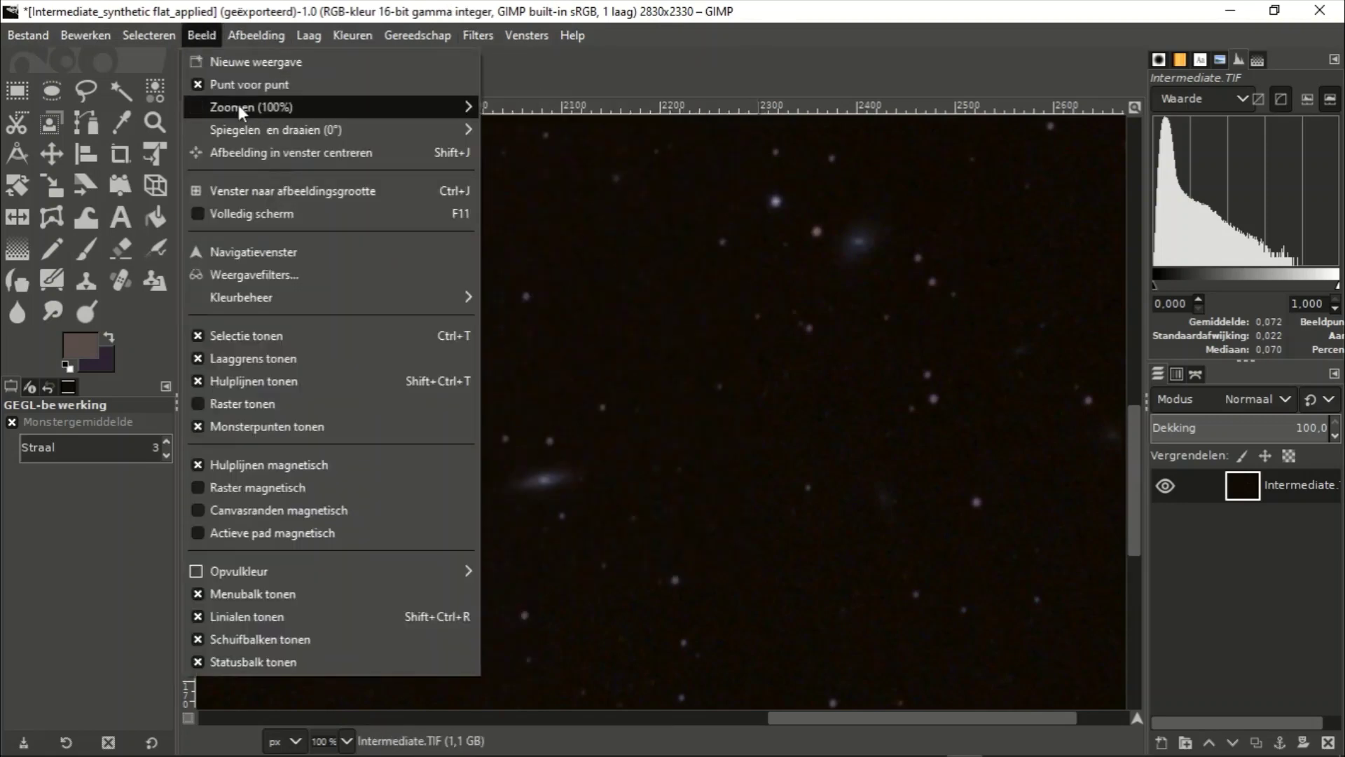
mouse_move(250, 107)
click(589, 396)
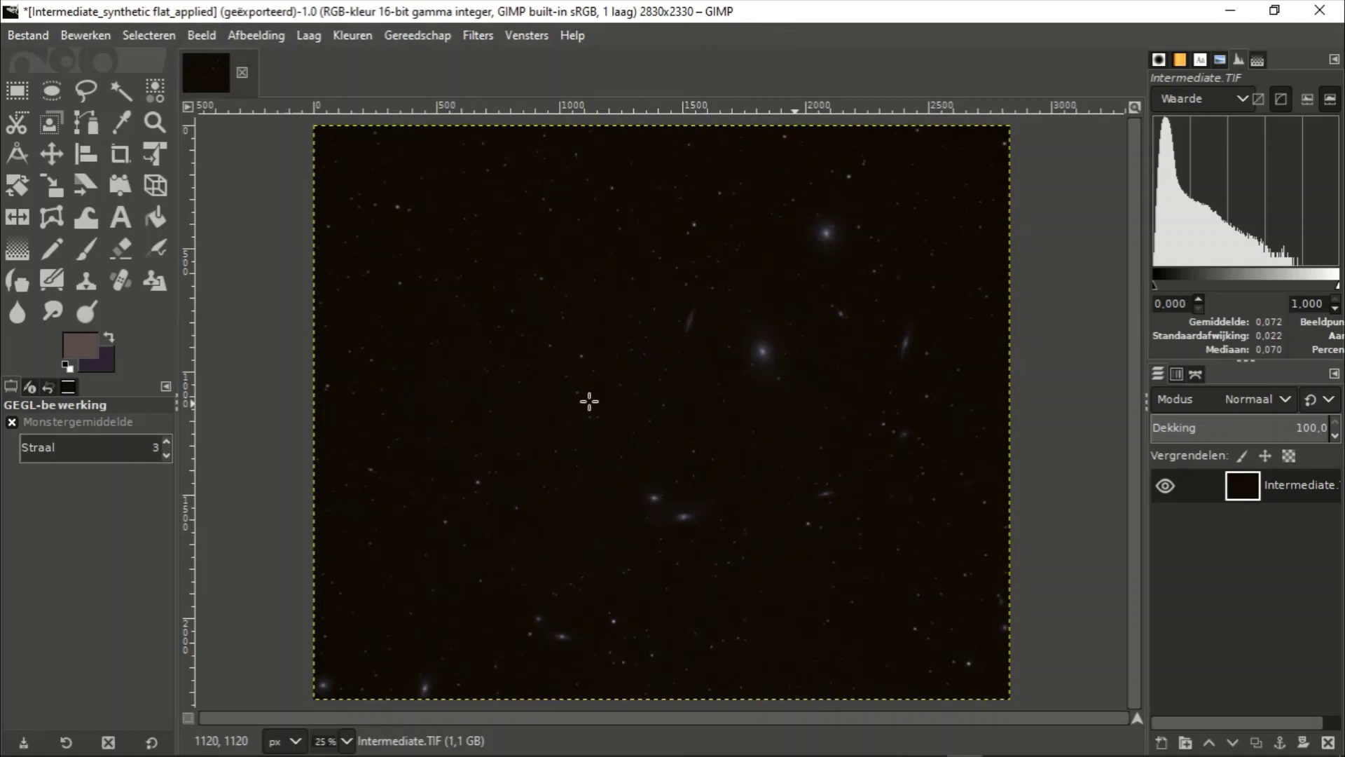